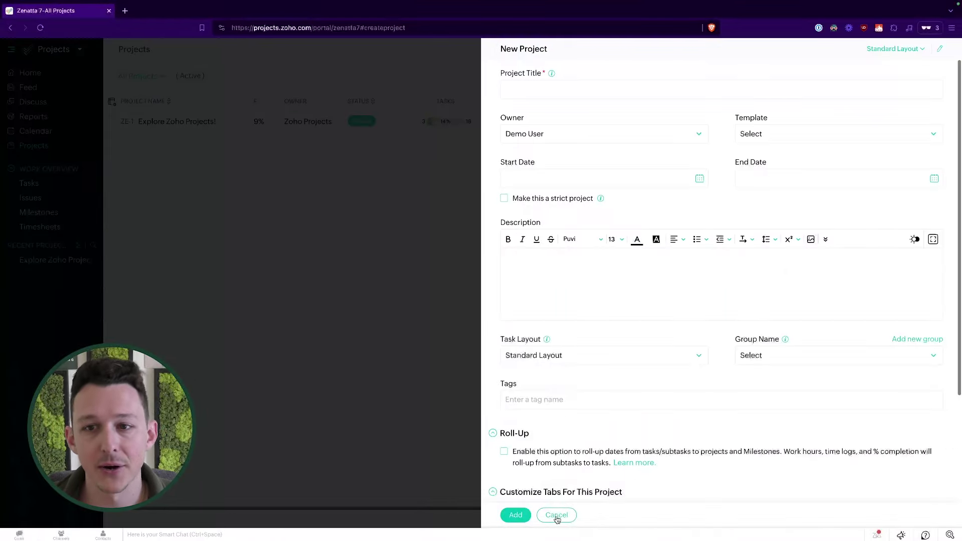
- Discard the unfinished new project form and switch the portal to the new version
click(557, 517)
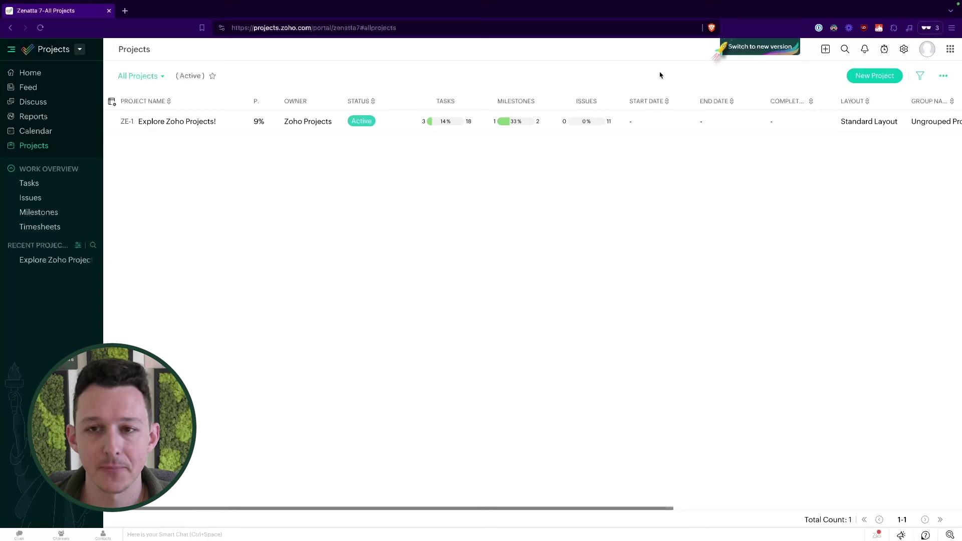
click(746, 47)
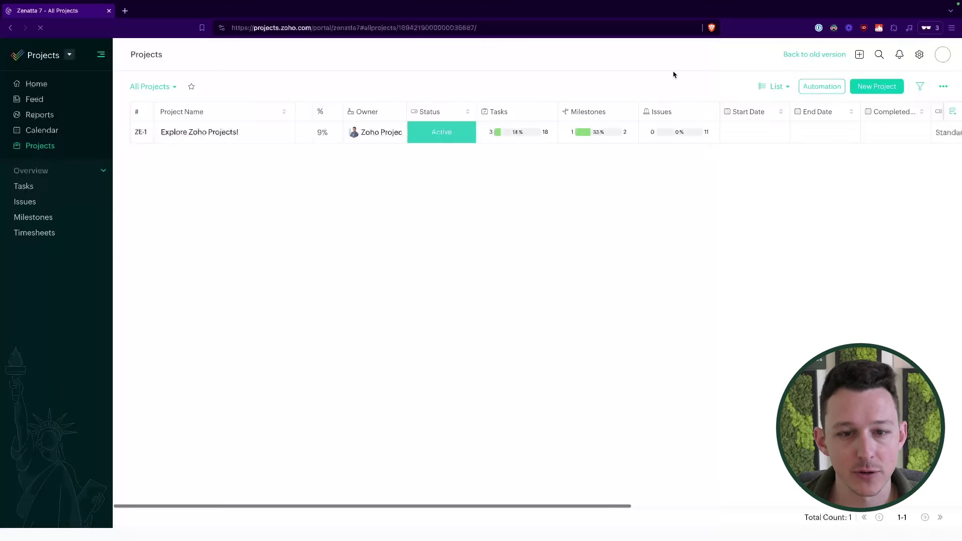
mouse_move(262, 140)
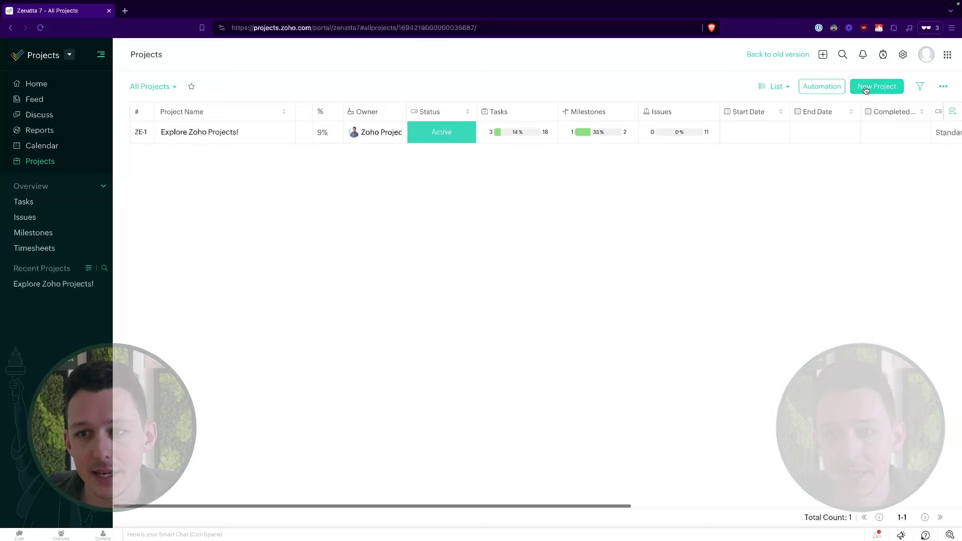
- Start a new project and examine the template gallery's categories from Software/IT through Others, ending on the Software/IT templates
click(866, 87)
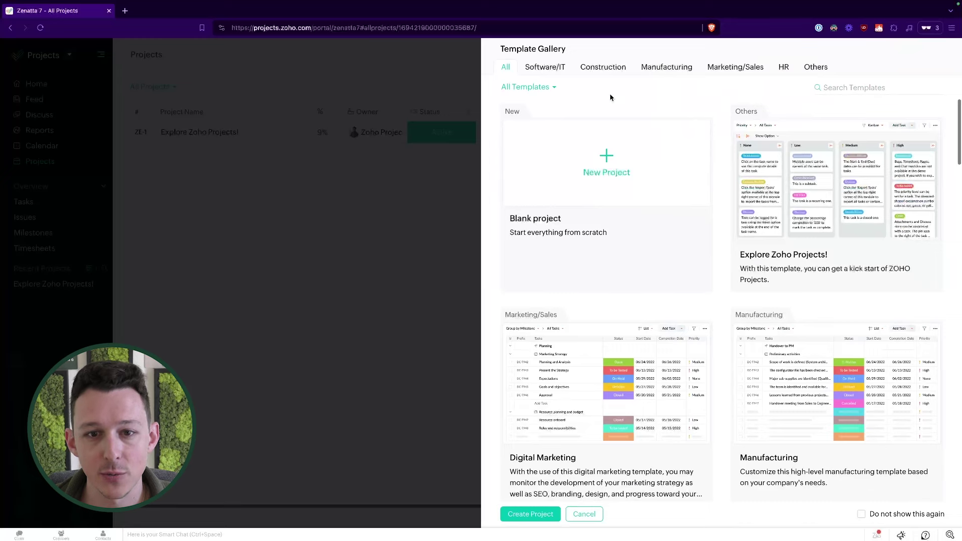
click(554, 88)
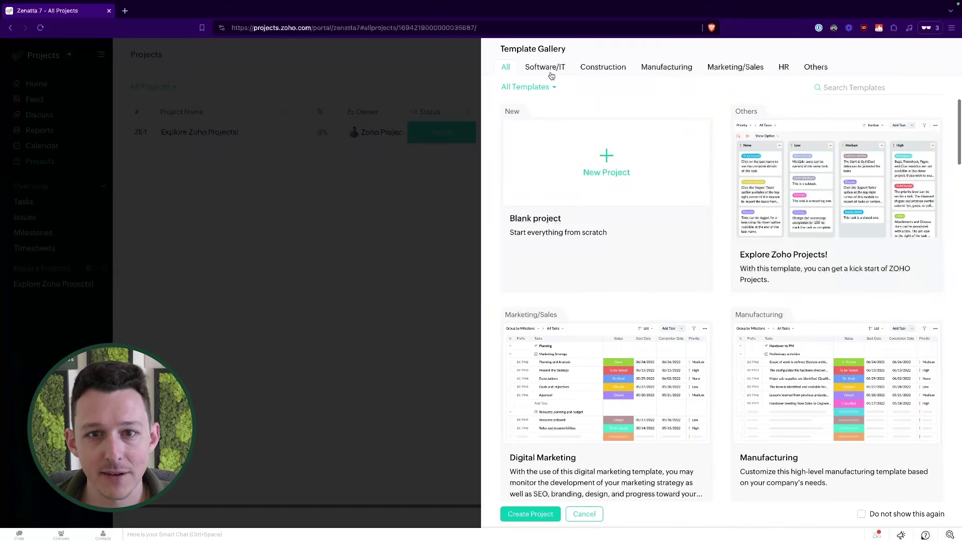
click(551, 72)
click(607, 71)
click(661, 71)
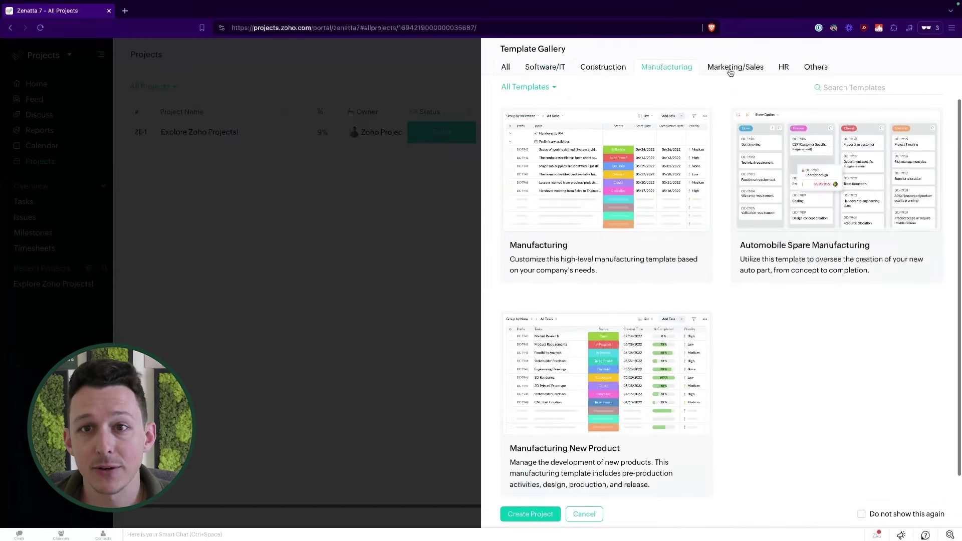
click(730, 72)
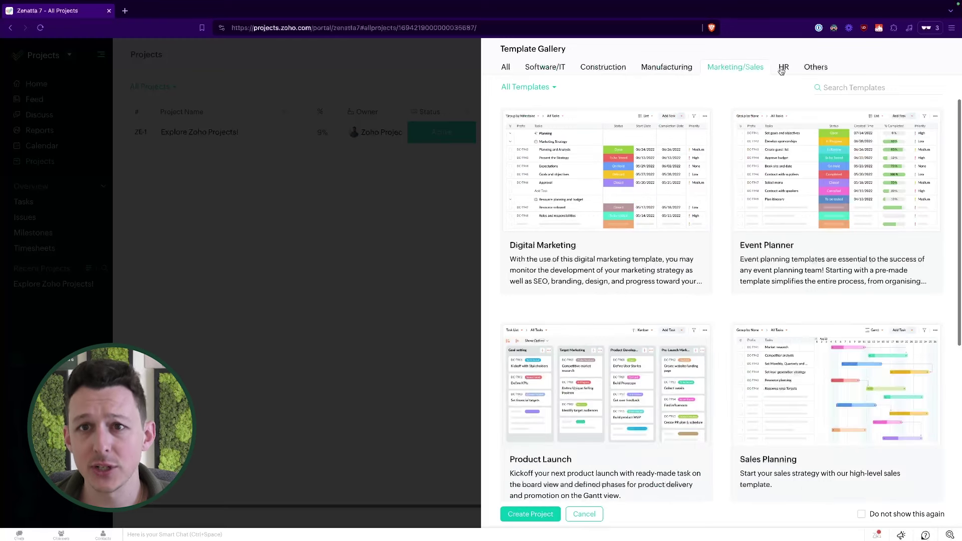
click(781, 71)
click(812, 68)
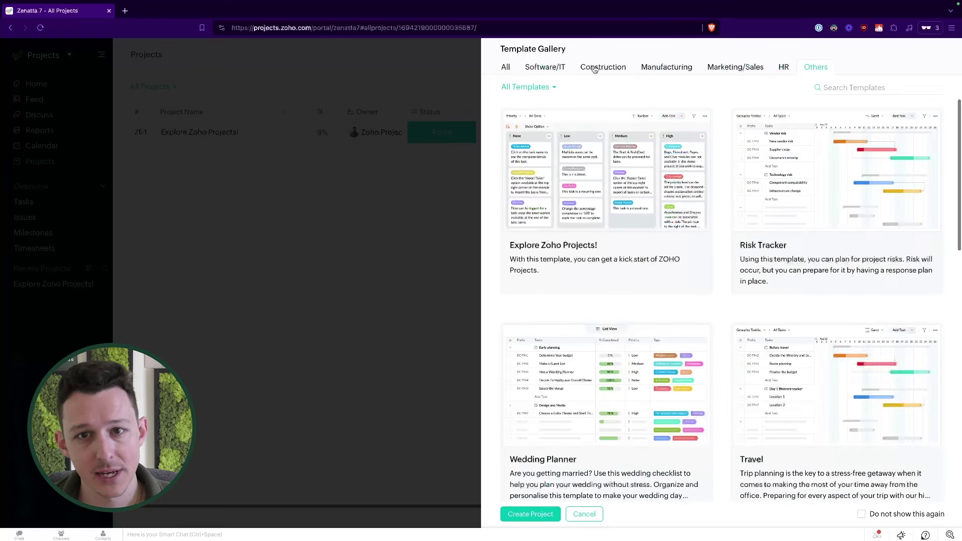
click(564, 71)
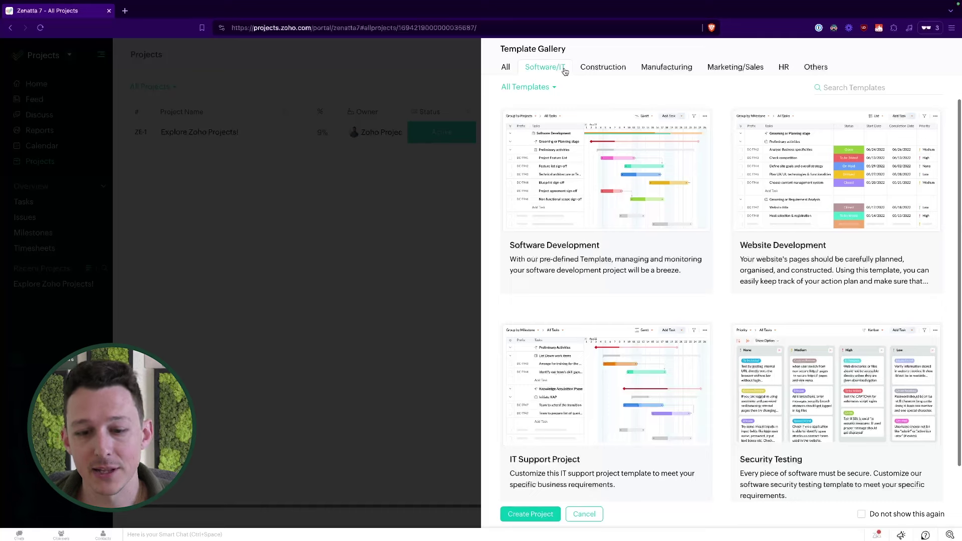
scroll(567, 183, down, 1)
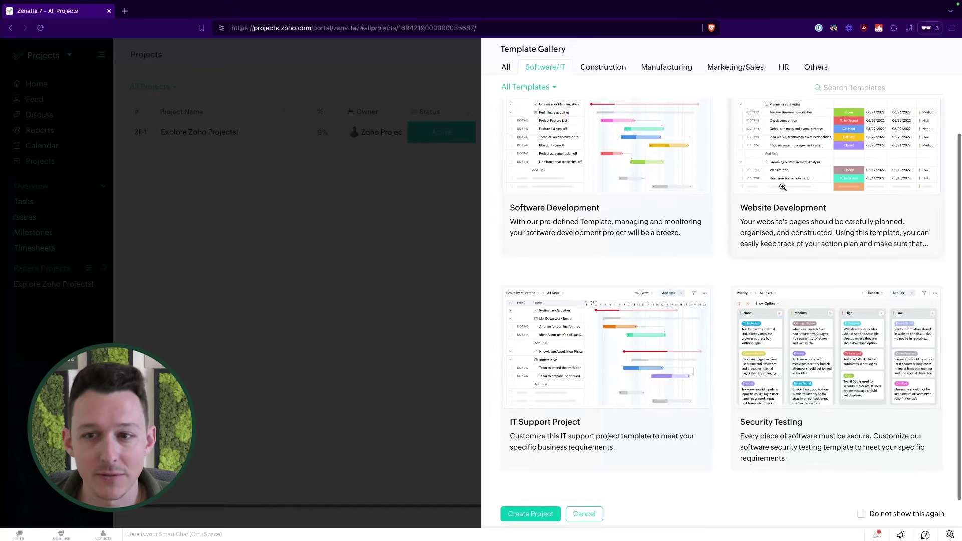
scroll(783, 189, up, 1)
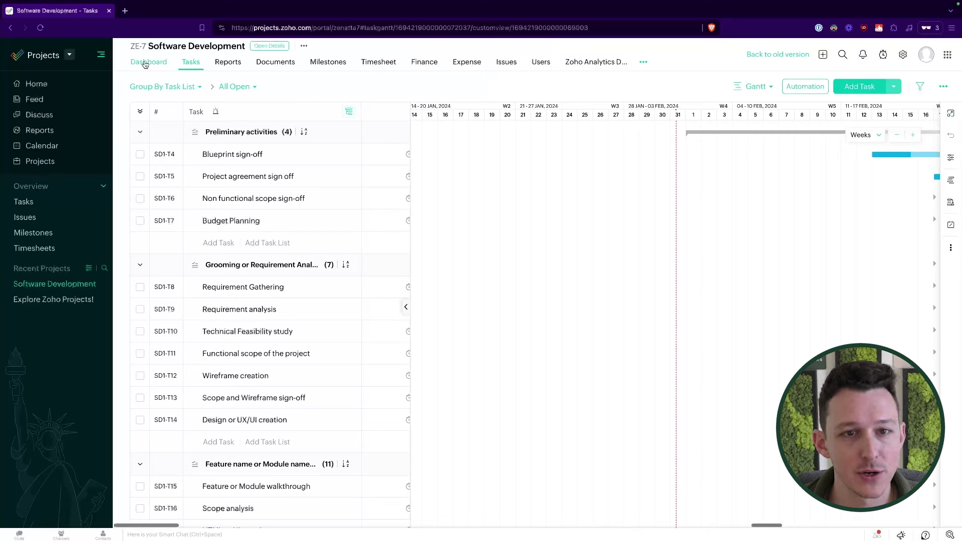
- Go to the list of all projects and examine the Software Development project's start and end date columns
click(47, 163)
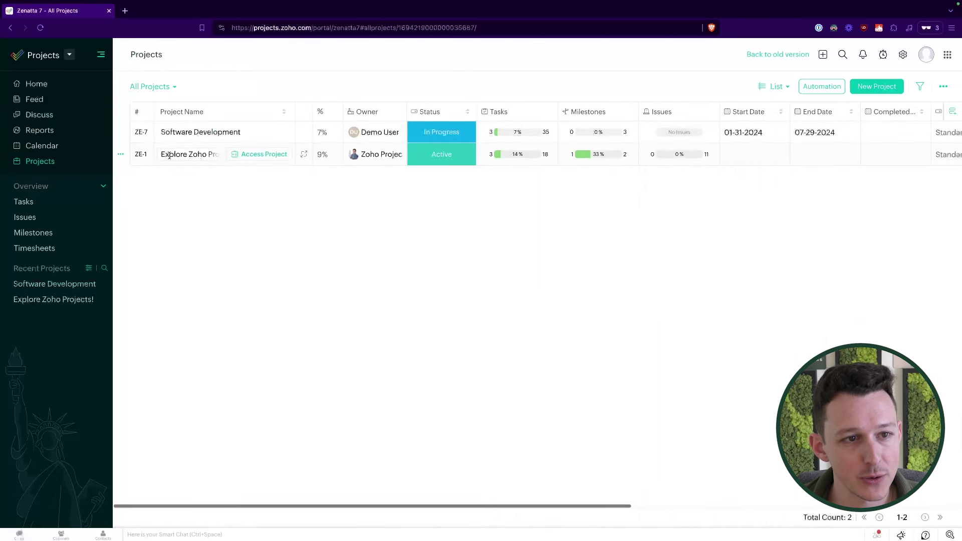
drag(167, 155, 208, 154)
click(244, 153)
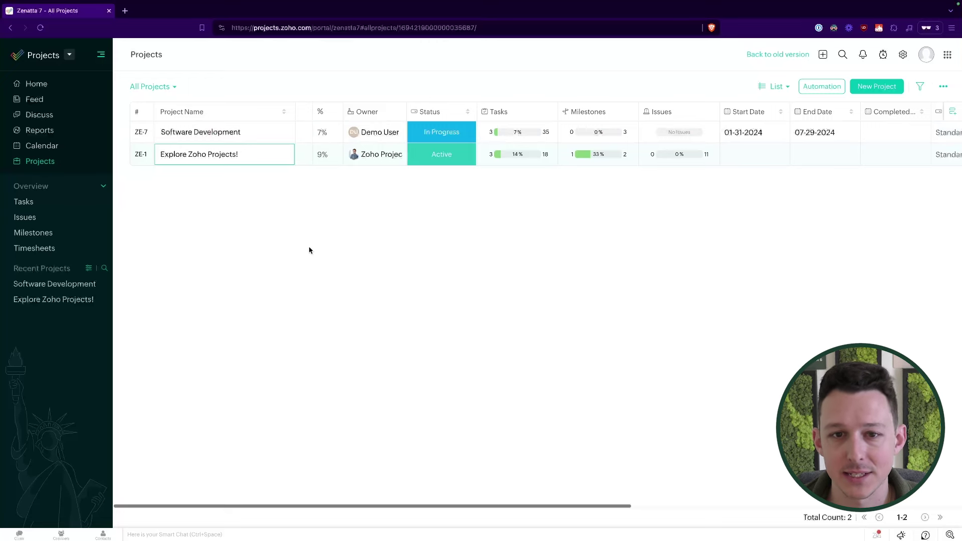
scroll(637, 123, right, 3)
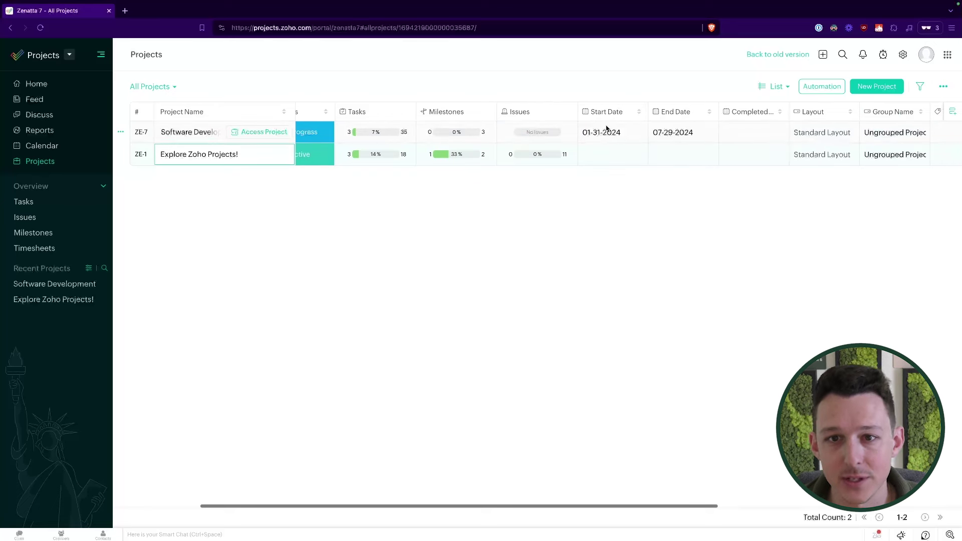
scroll(606, 129, right, 3)
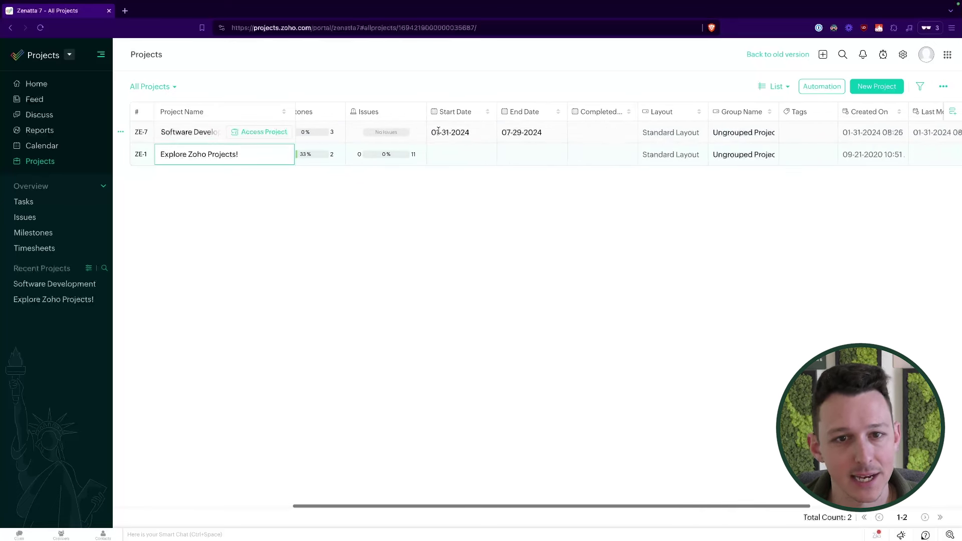
click(501, 133)
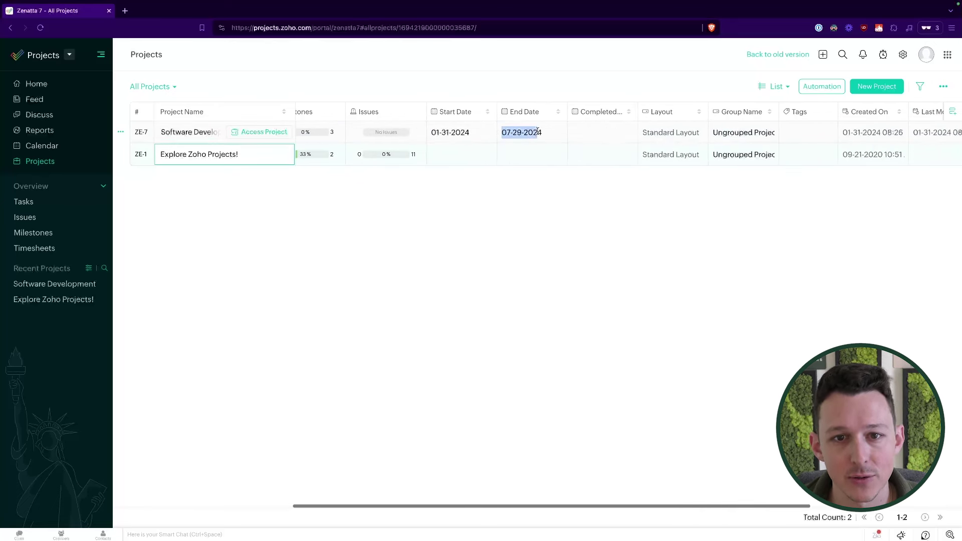
click(550, 83)
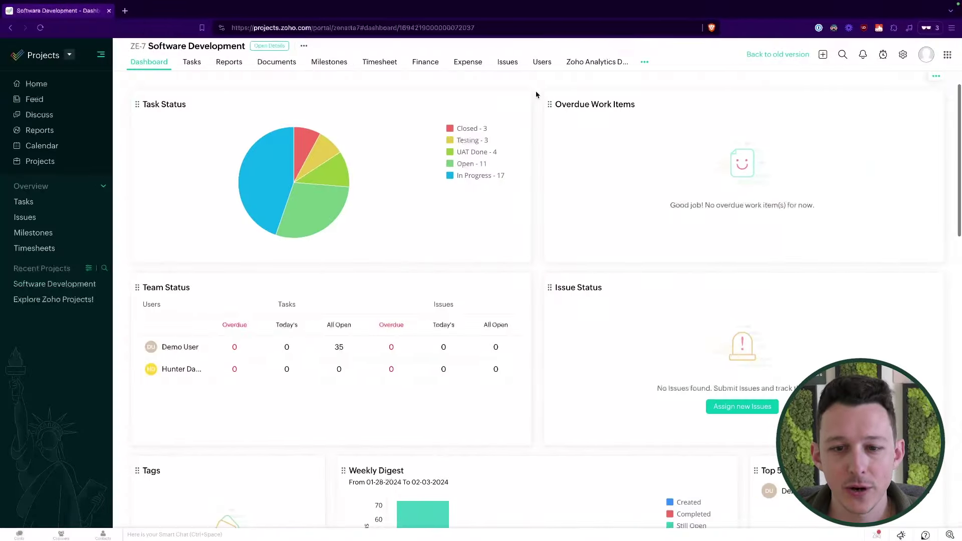
- Examine the Software Development project's dashboard widgets in the new version, and compare them with the same dashboard in the old version
scroll(536, 95, down, 2)
scroll(535, 178, up, 2)
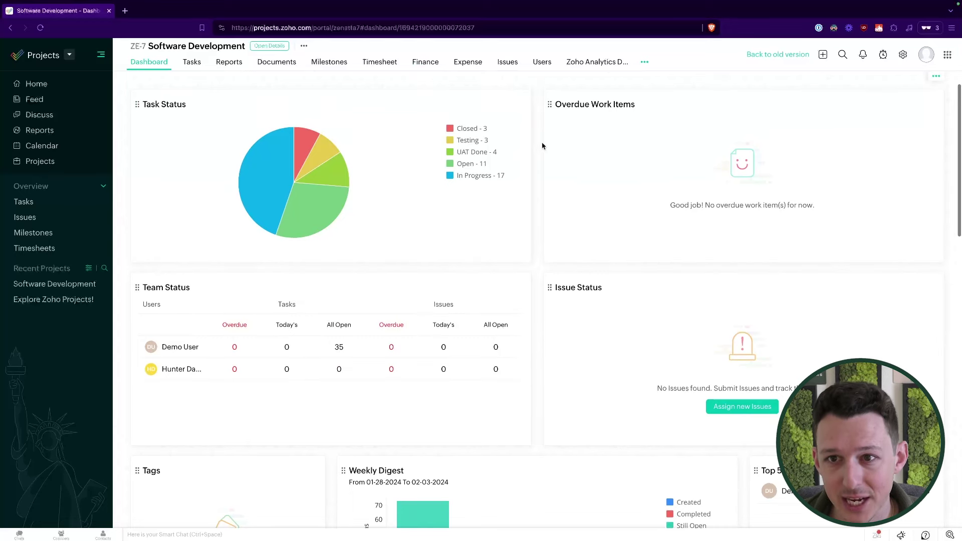
click(775, 56)
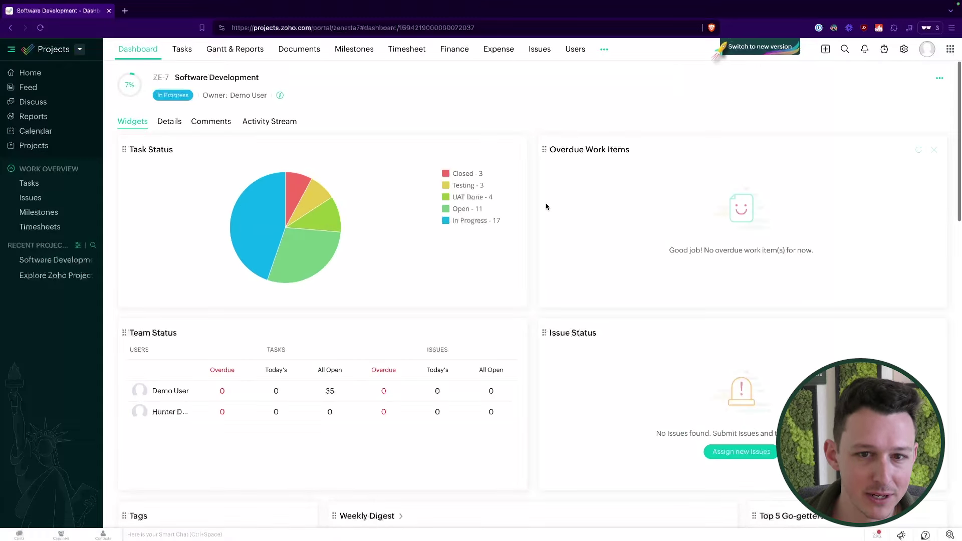
scroll(545, 206, down, 3)
scroll(533, 194, down, 8)
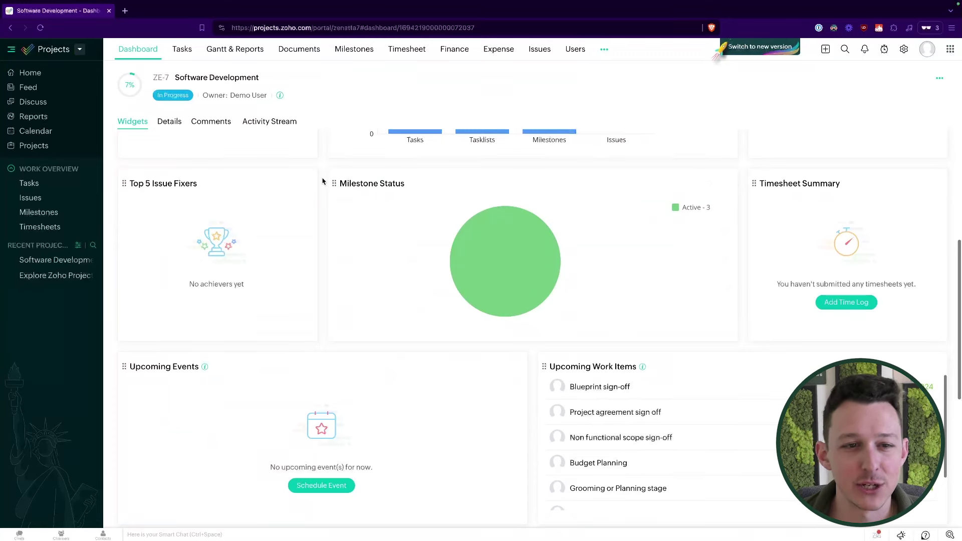
scroll(323, 182, down, 4)
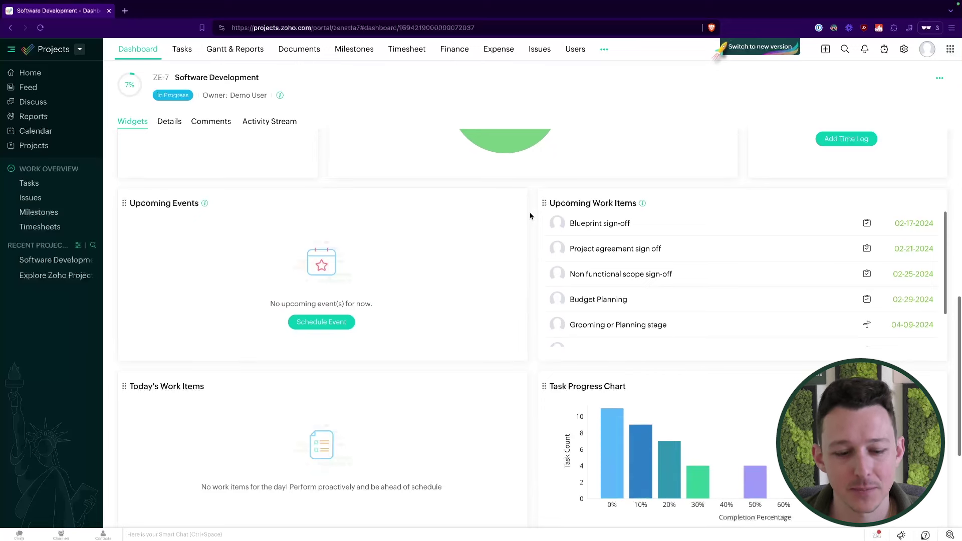
scroll(530, 216, down, 3)
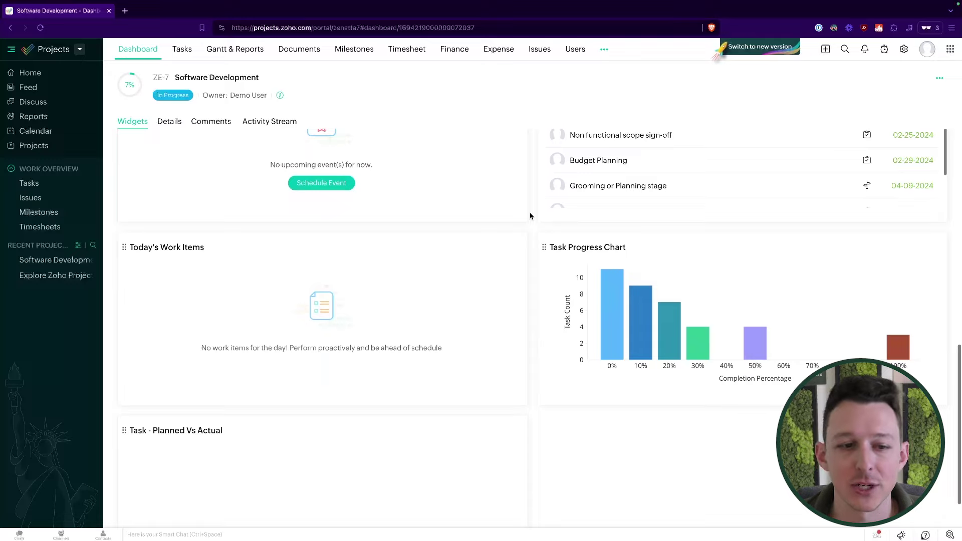
scroll(530, 216, up, 8)
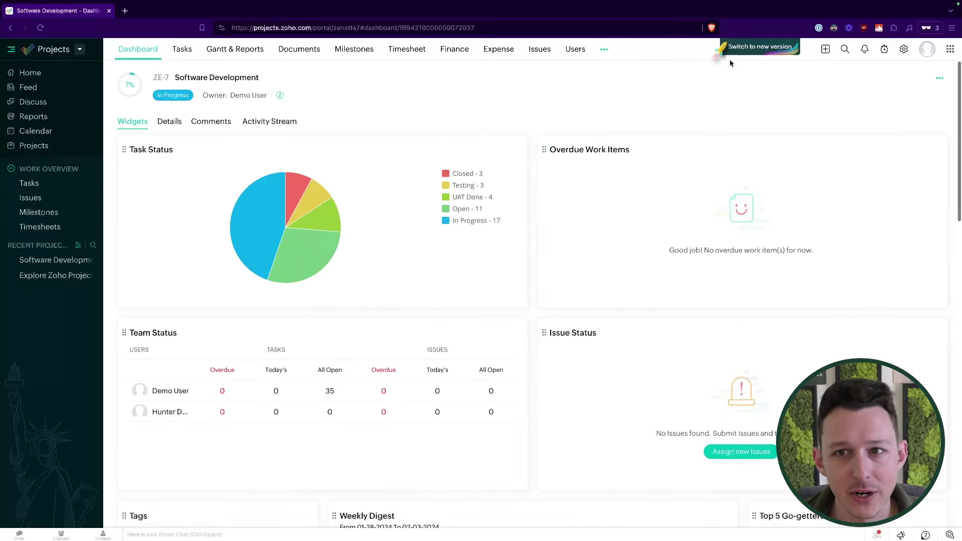
- Return to the new version and examine the dashboard widgets down to the Task Progress Chart
click(741, 50)
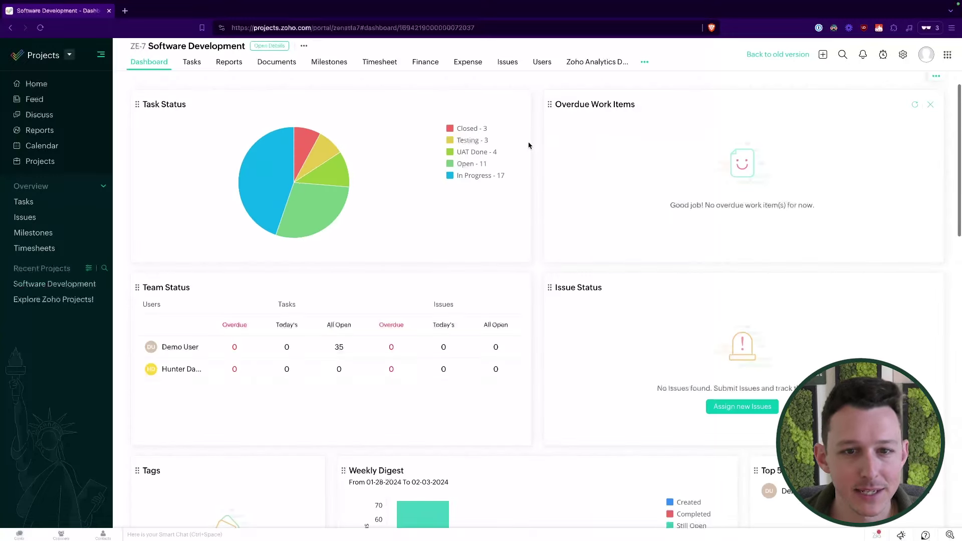
scroll(529, 144, down, 6)
scroll(528, 145, down, 7)
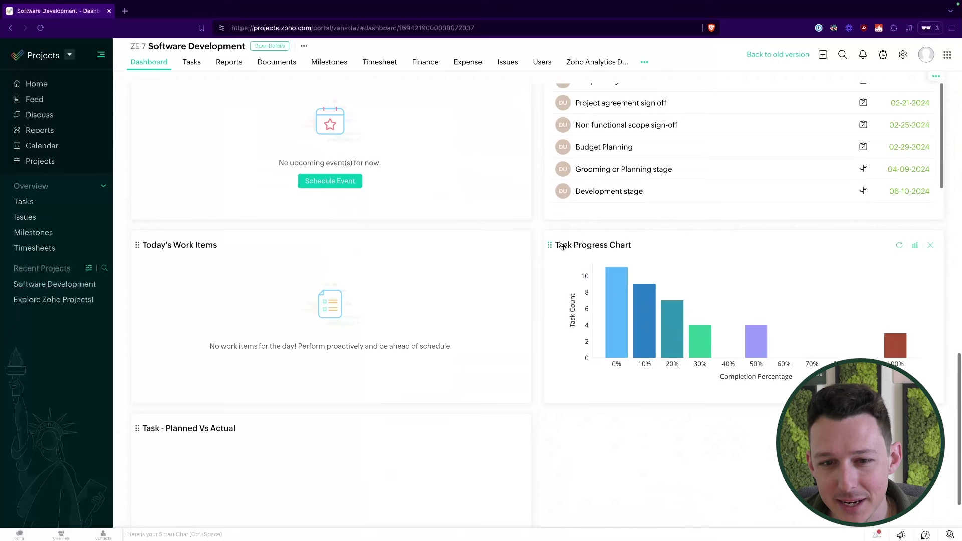
drag(562, 246, 608, 247)
scroll(608, 247, up, 6)
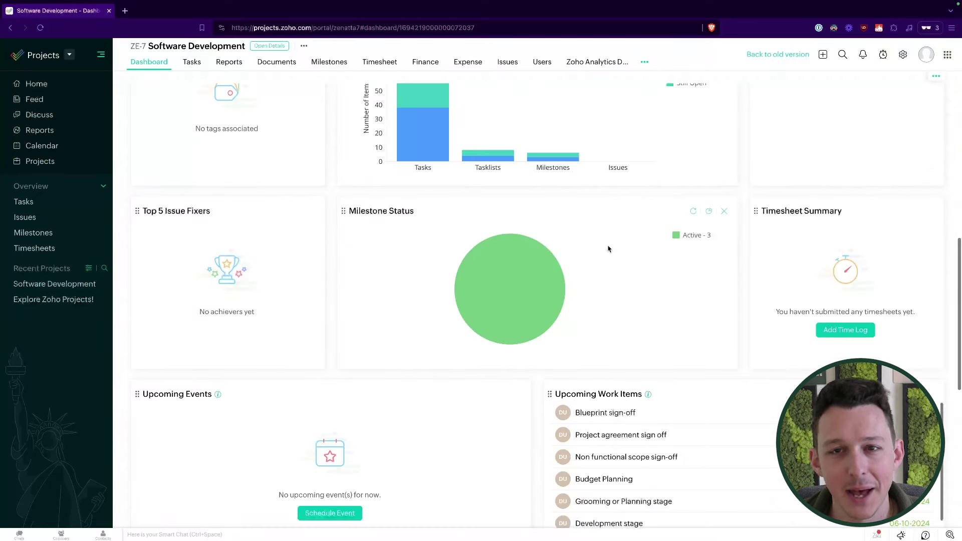
scroll(608, 248, up, 8)
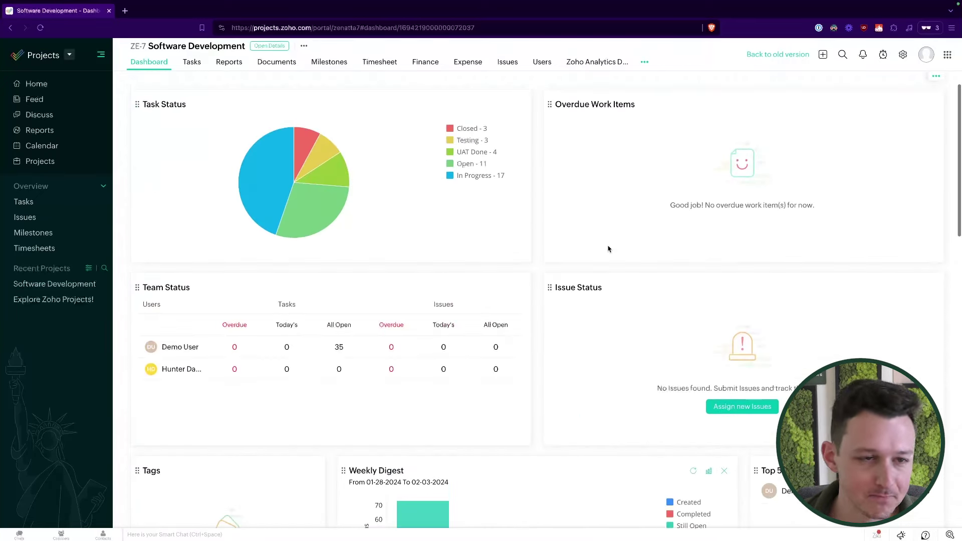
- Open the Software Development project's tasks and change their display from Gantt to List view
click(190, 64)
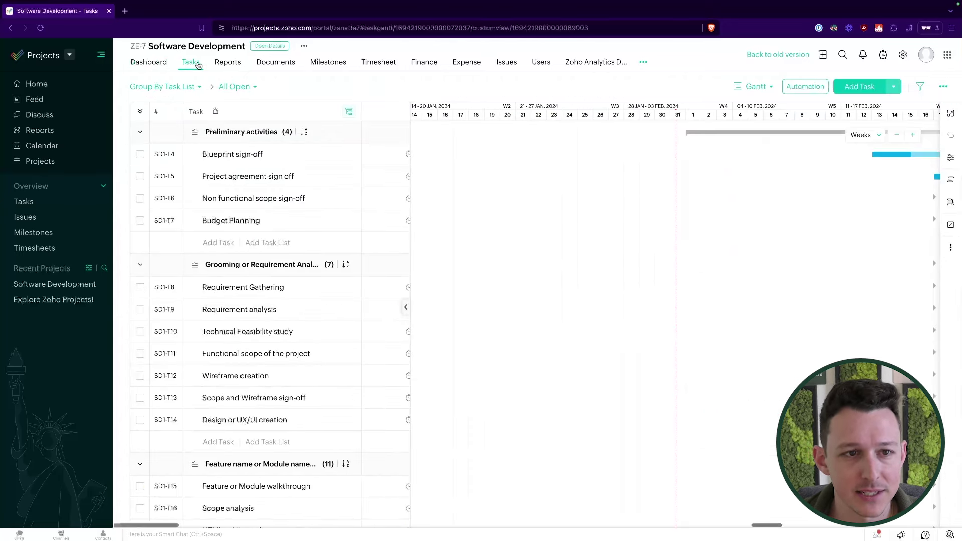
click(756, 87)
click(747, 114)
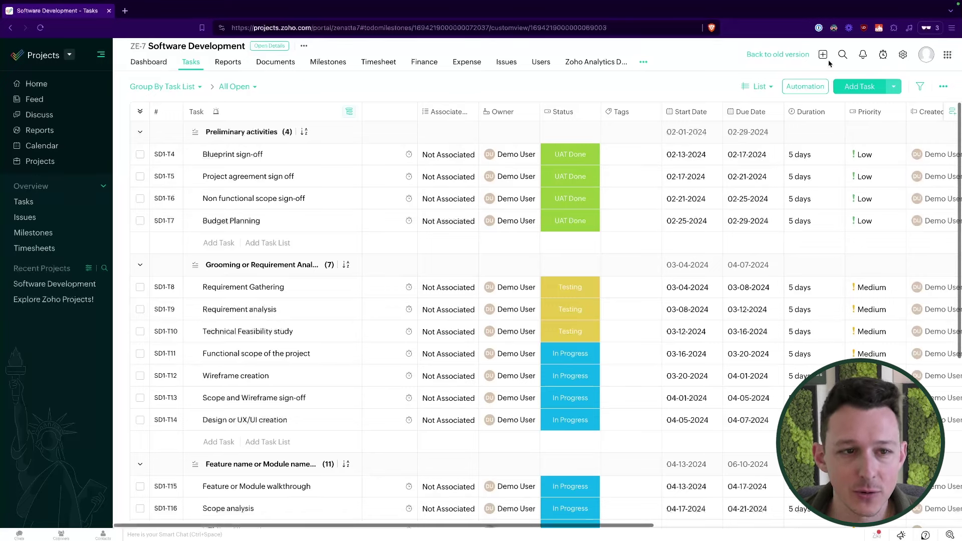
- In the old version, rename the task Blueprint sign-off as "Blueprint sign-off - with edit to name" and close its details
click(777, 55)
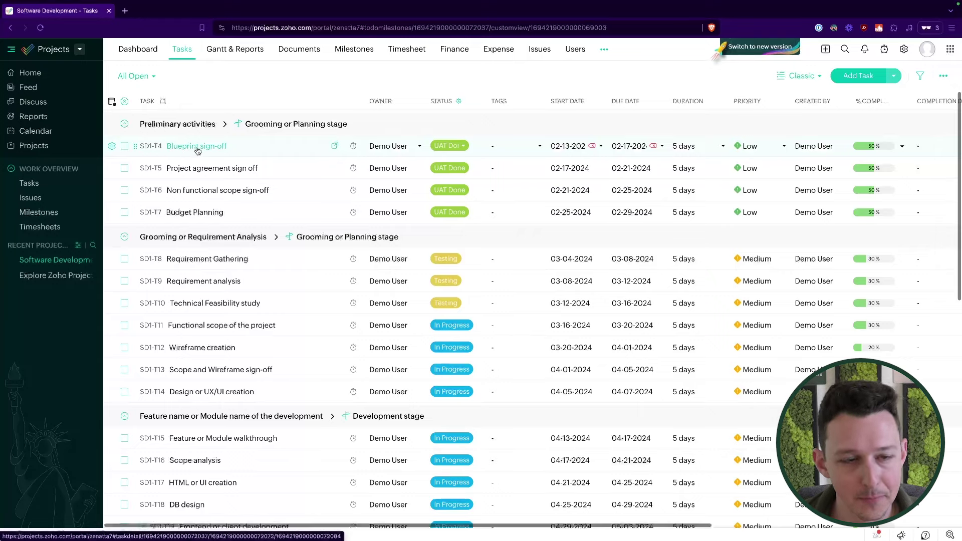
click(197, 147)
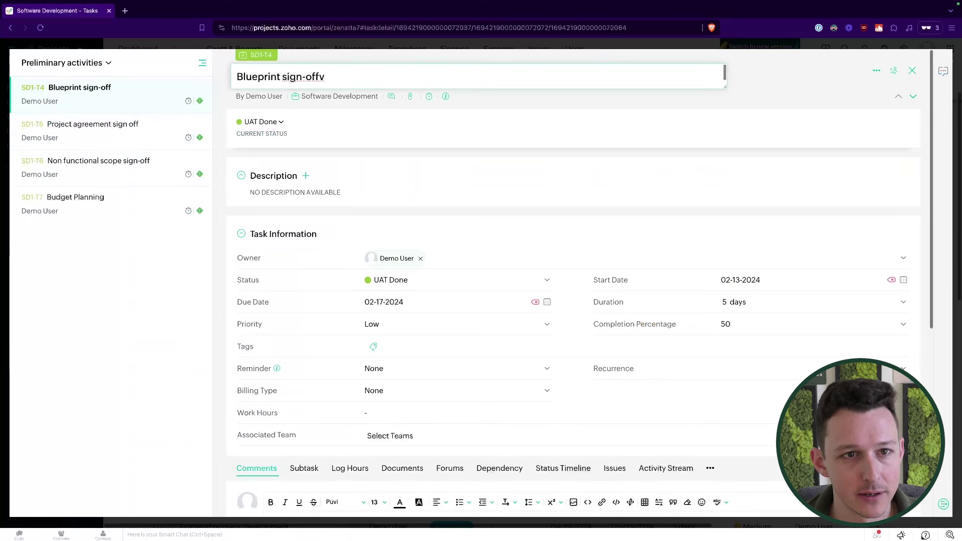
text(- with edit to amend)
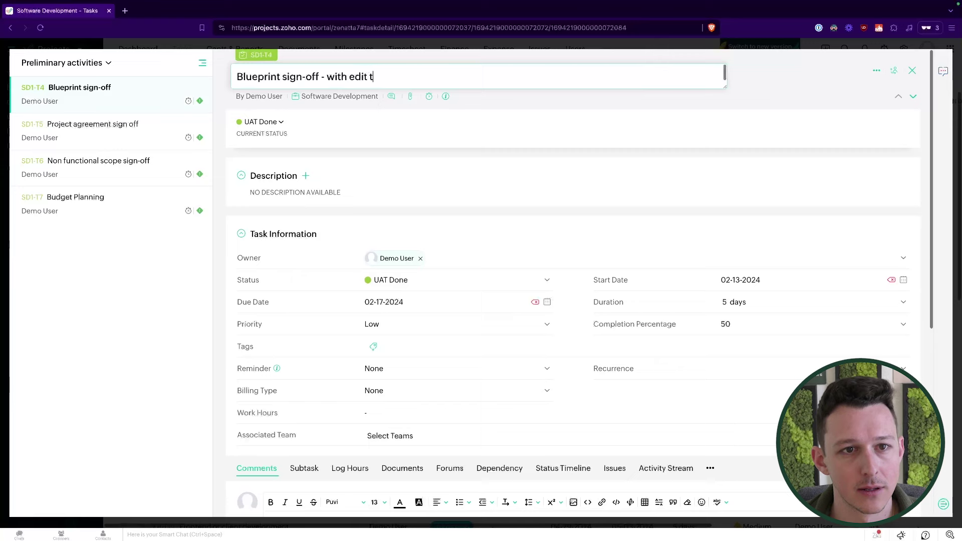
key(BackSpace)
key(BackSpace)
key(BackSpace)
key(BackSpace)
text(n)
key(BackSpace)
key(BackSpace)
text(name)
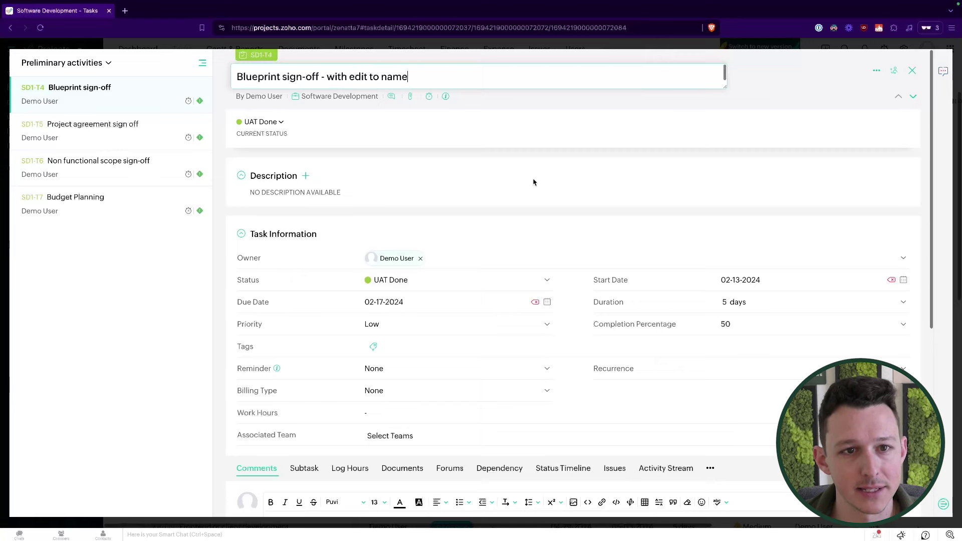
click(534, 182)
scroll(534, 183, down, 5)
scroll(535, 181, up, 5)
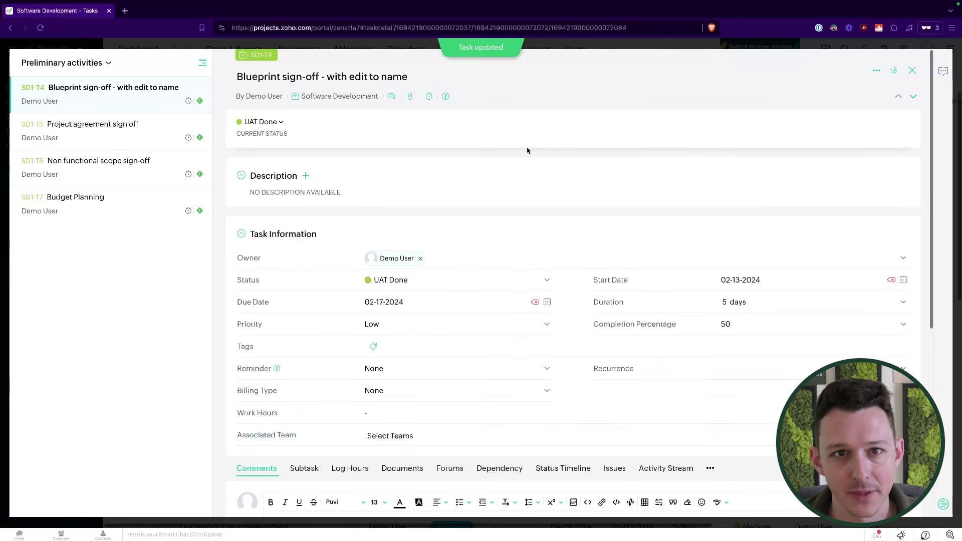
click(912, 71)
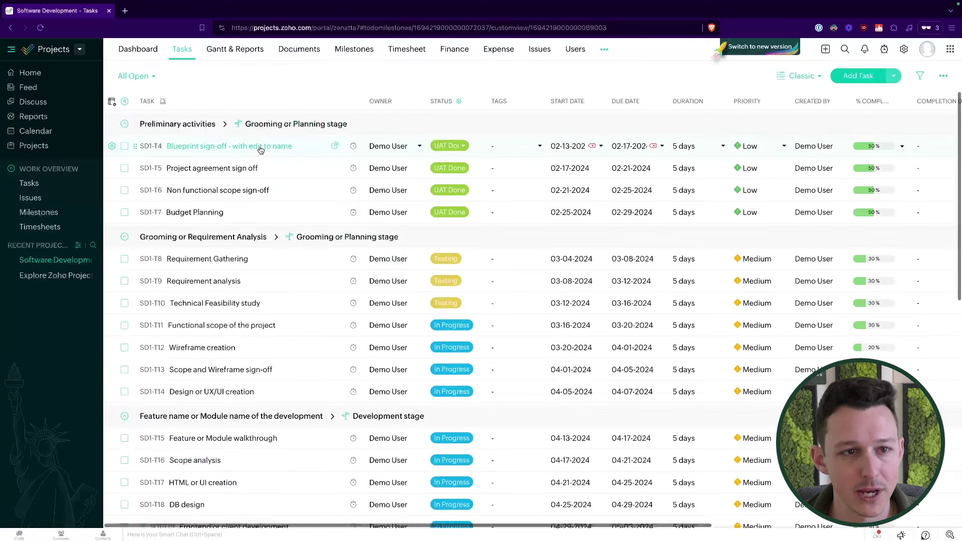
- Switch to the new version and append "- from the list view" to the Blueprint sign-off task's name directly in the list
click(754, 50)
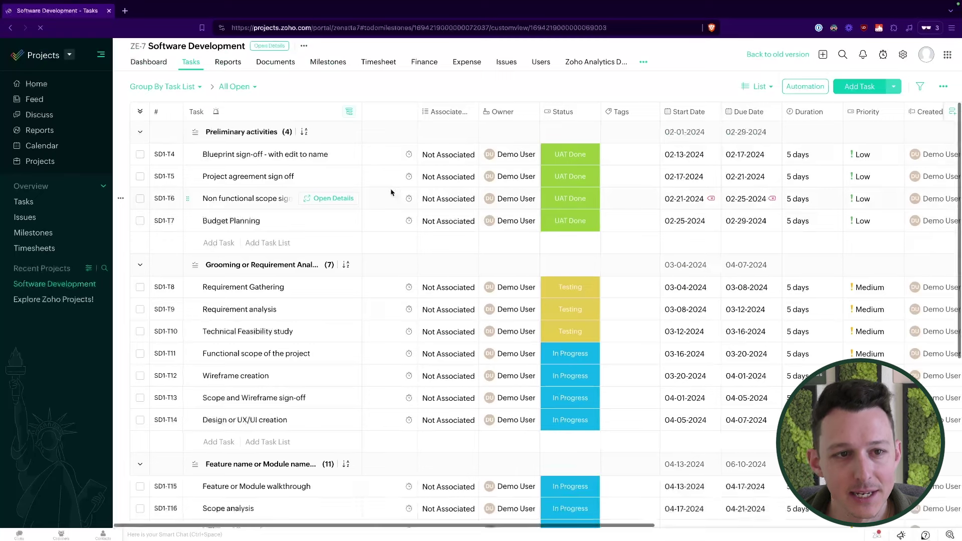
click(300, 154)
drag(264, 153, 336, 154)
click(336, 154)
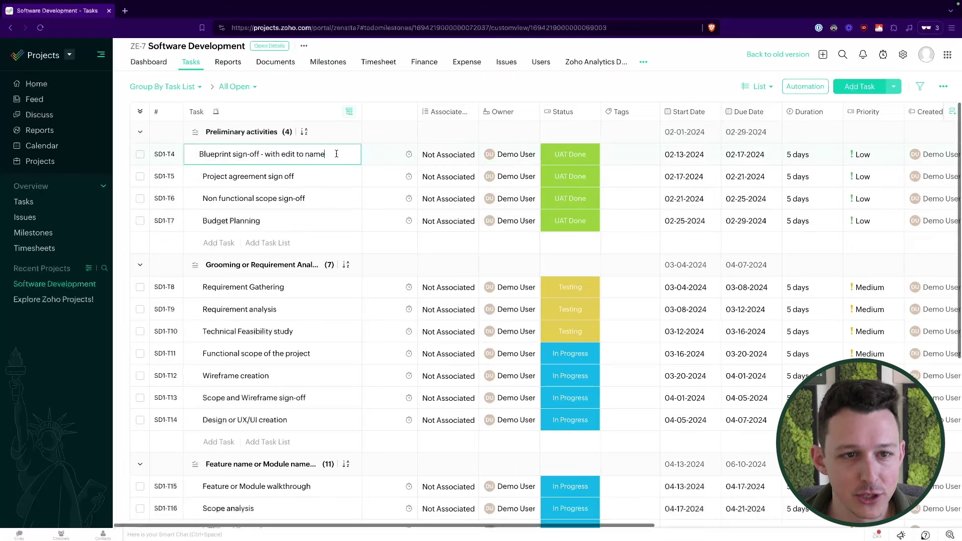
text(- from the list view)
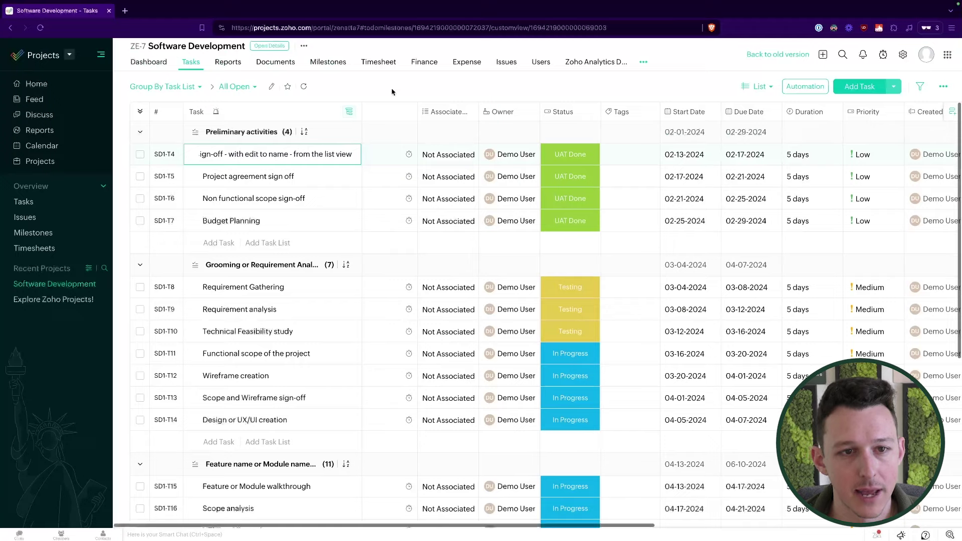
key(Return)
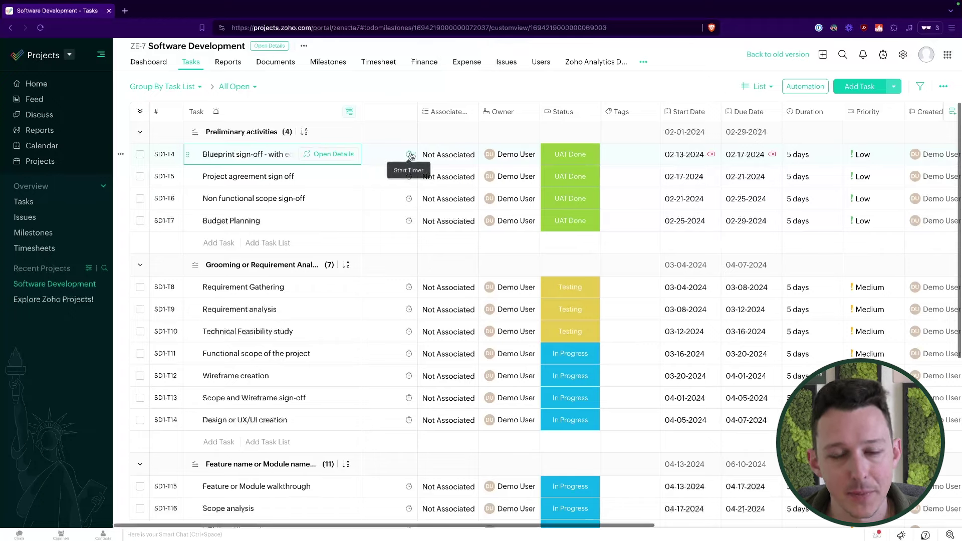
- Check the inline editing of the Blueprint sign-off task's associated team, owner, status and start date
click(451, 155)
click(509, 156)
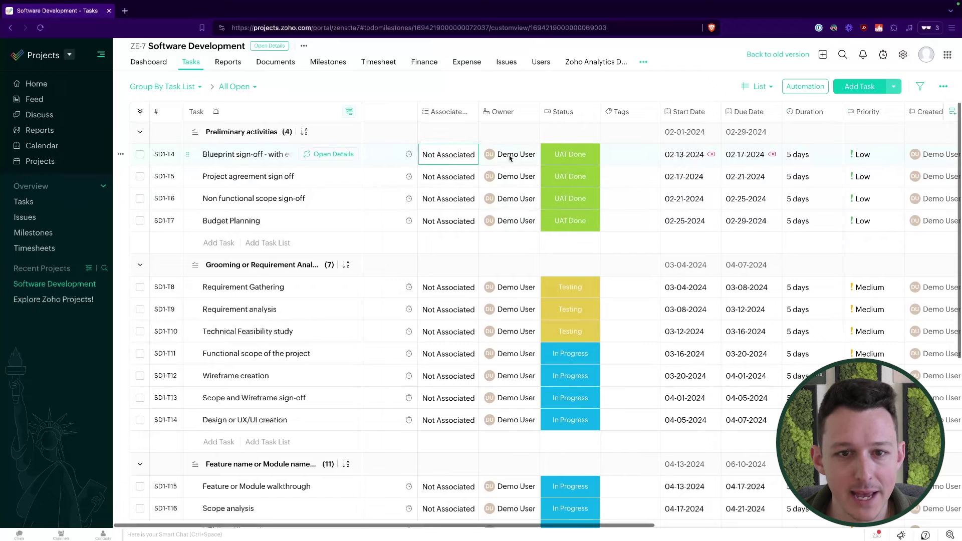
click(511, 156)
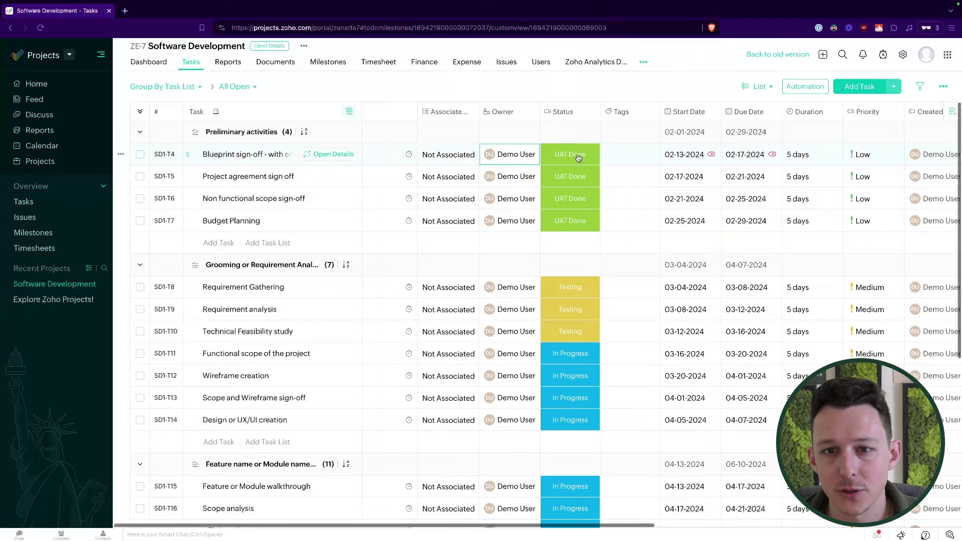
click(578, 156)
click(687, 154)
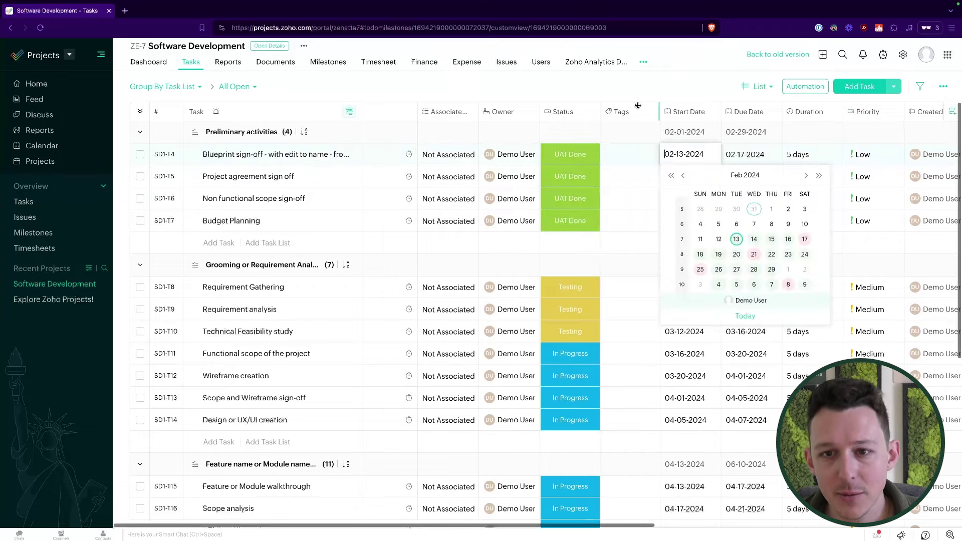
- In the old version, set the Blueprint sign-off task's status to In Progress and its start date to 02-12-2024
click(770, 58)
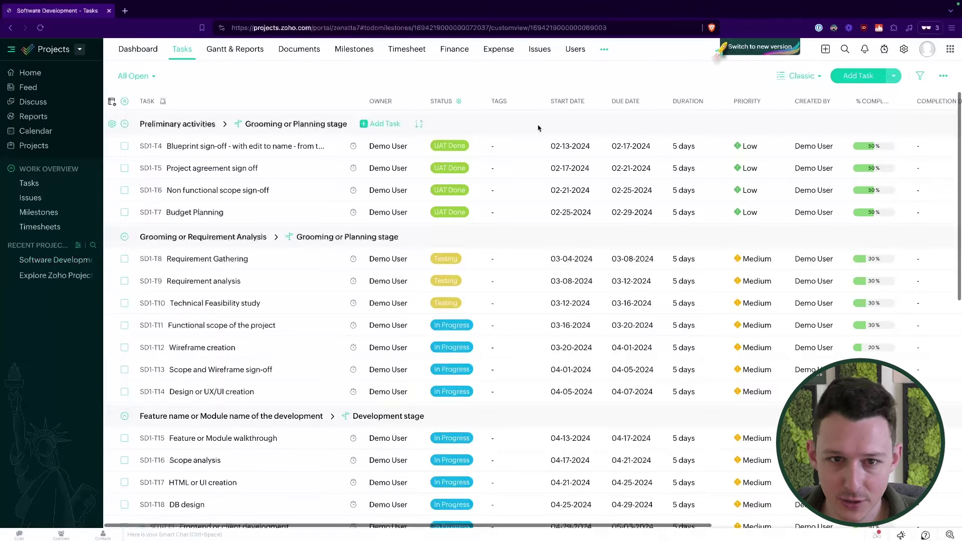
click(448, 150)
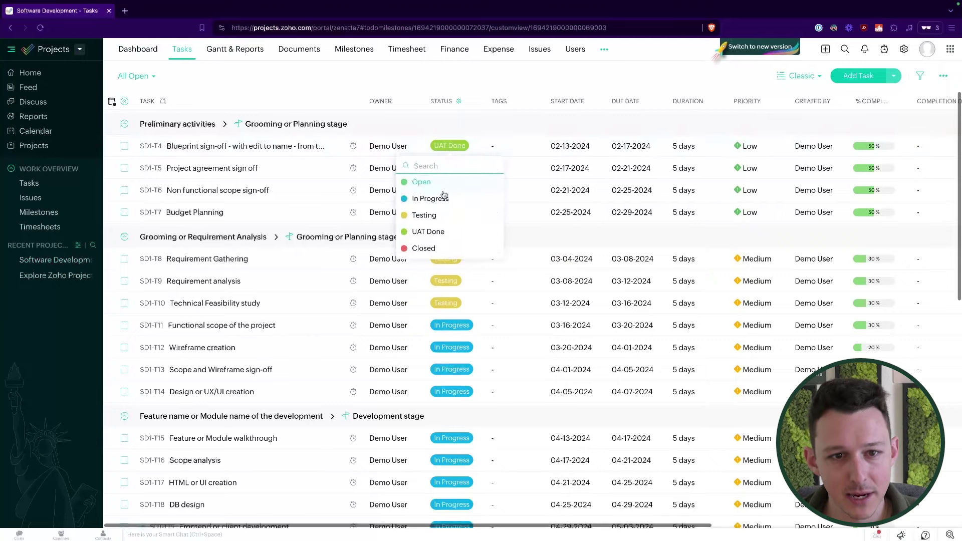
click(437, 198)
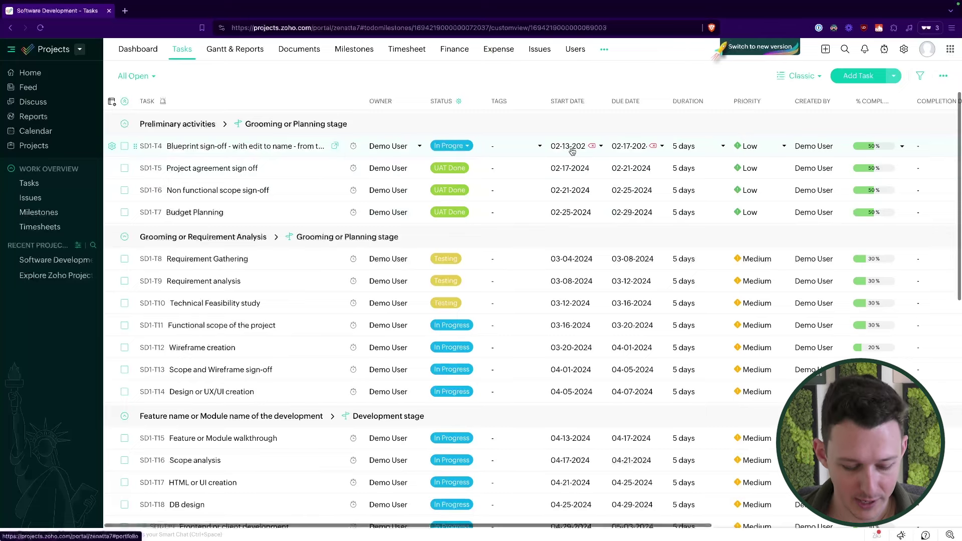
click(572, 149)
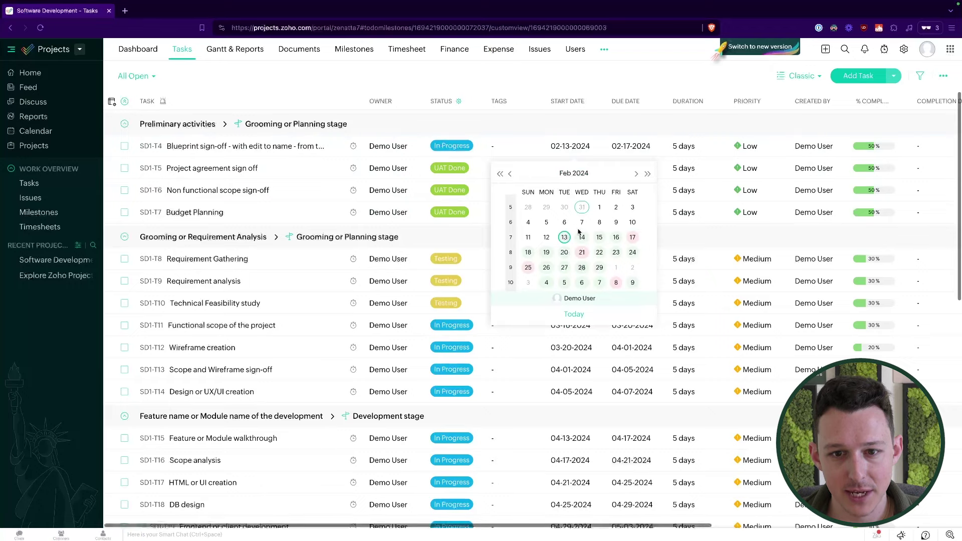
mouse_move(580, 237)
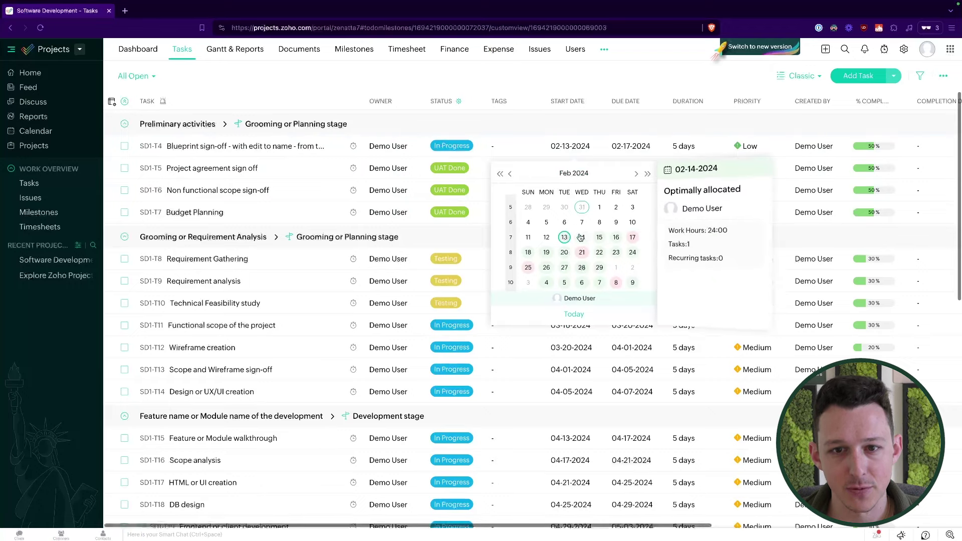
click(546, 238)
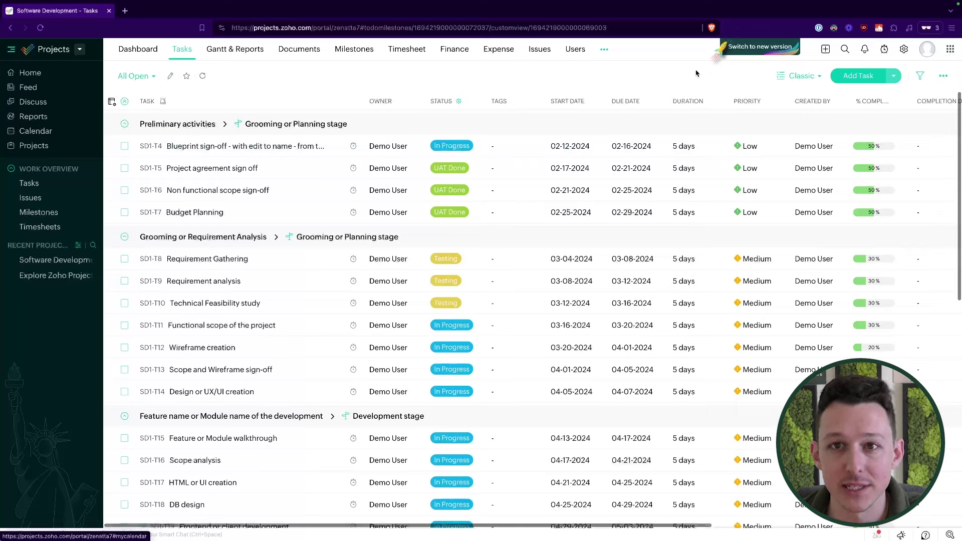
- Inspect the inline choices for the Blueprint sign-off task's due date, duration and priority
click(632, 146)
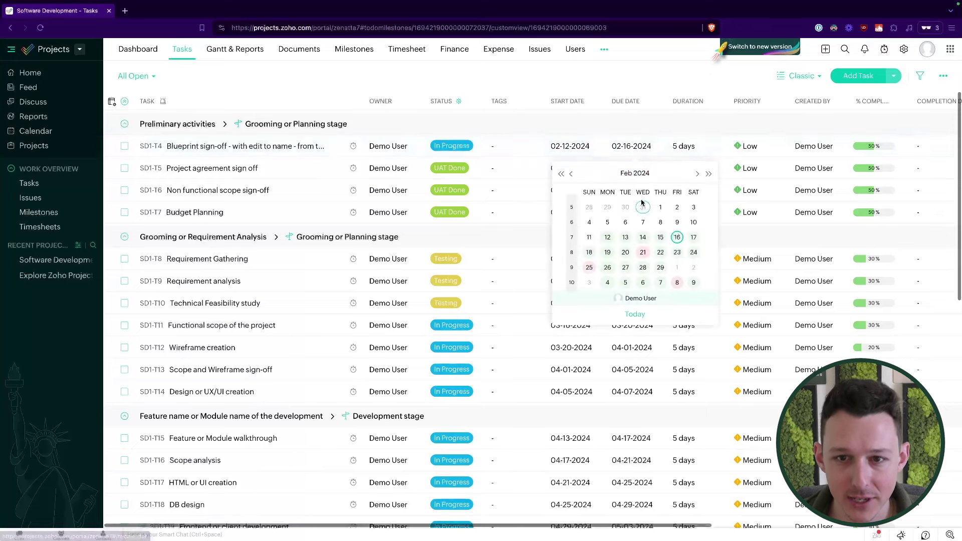
click(684, 146)
click(740, 147)
click(741, 146)
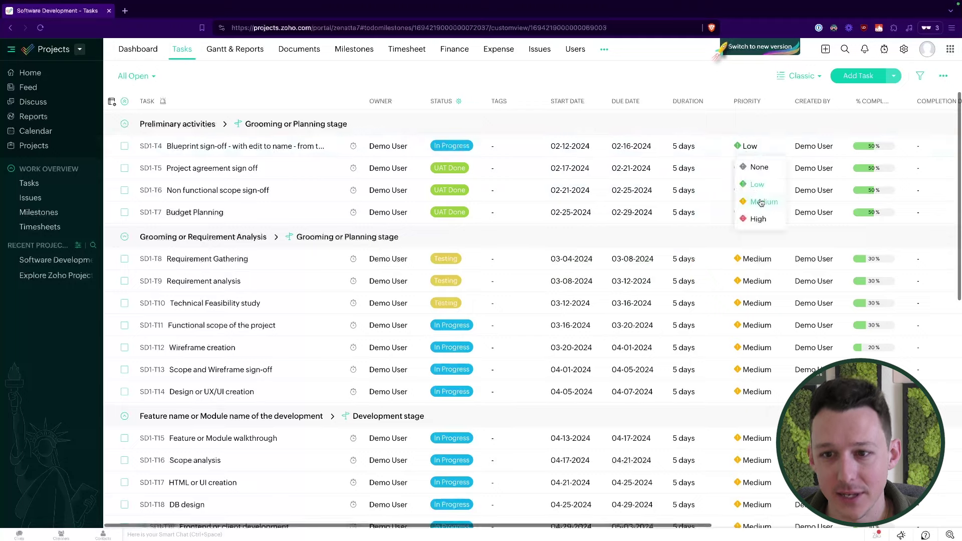
click(696, 74)
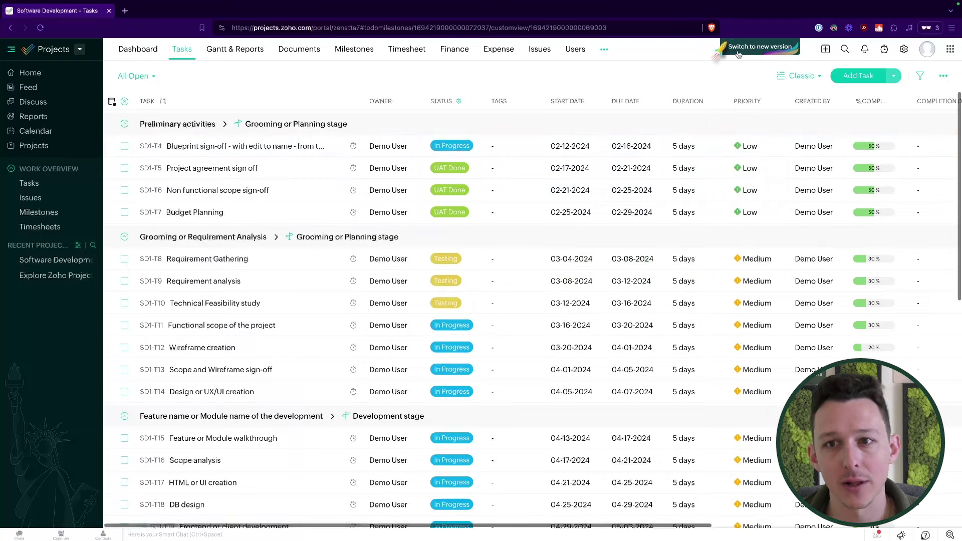
- Return to the new version and append "- make an ed" to the Blueprint sign-off task's name in the list
click(739, 53)
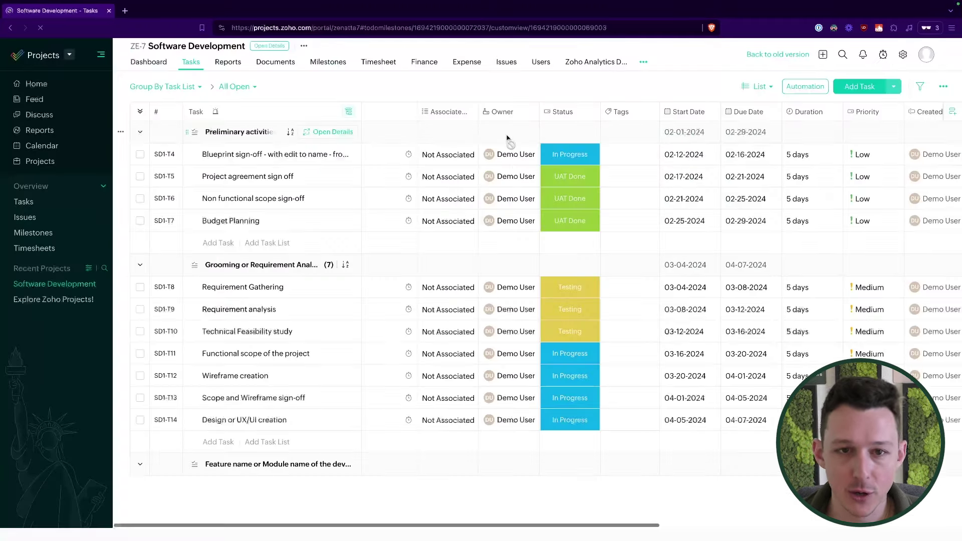
click(266, 155)
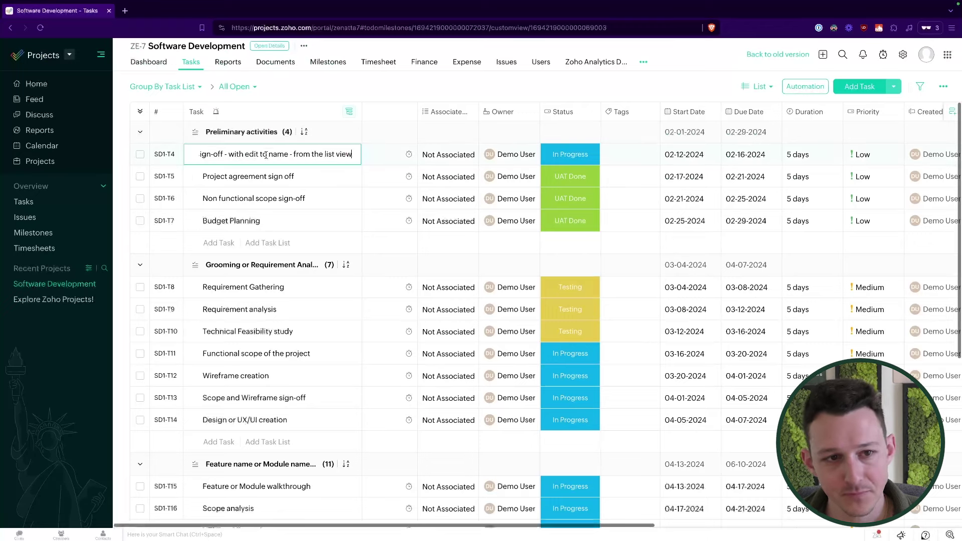
text(-)
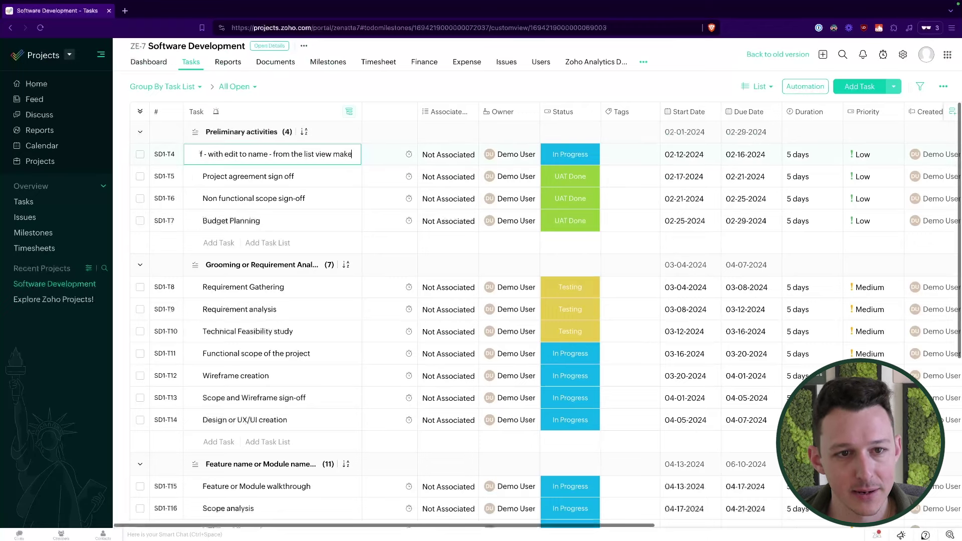
text( make an ed)
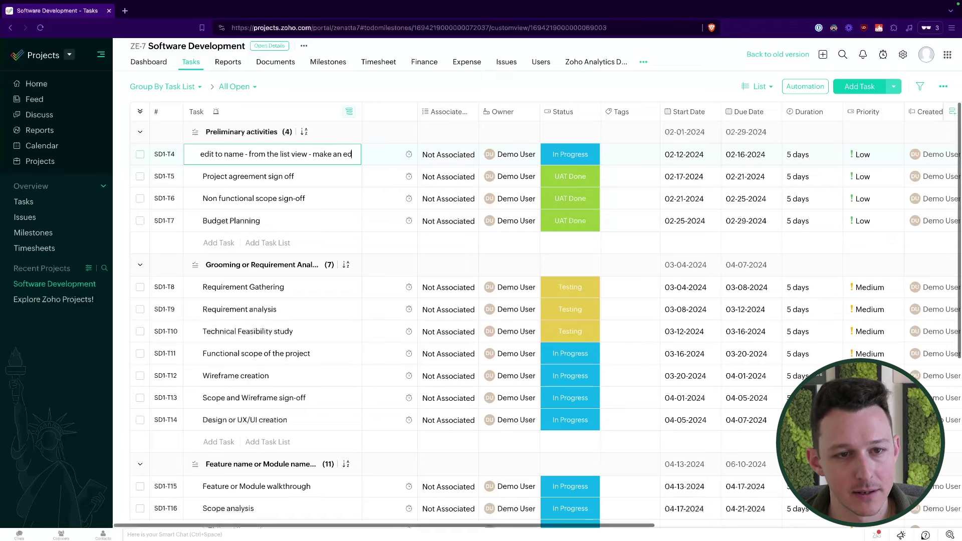
key(Tab)
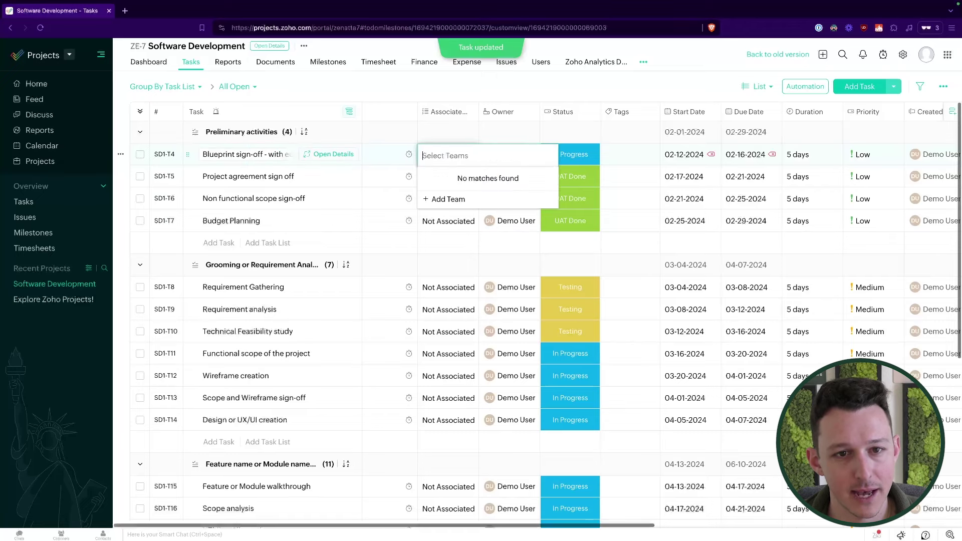
- Leave the Blueprint sign-off task's team unassigned and add the other project user as a second owner
text(ma)
key(BackSpace)
key(Tab)
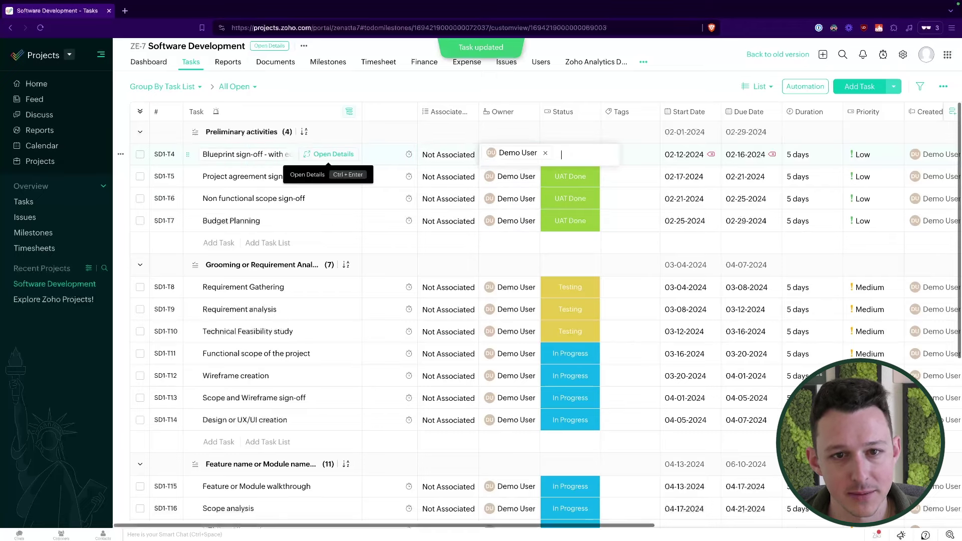
key(Return)
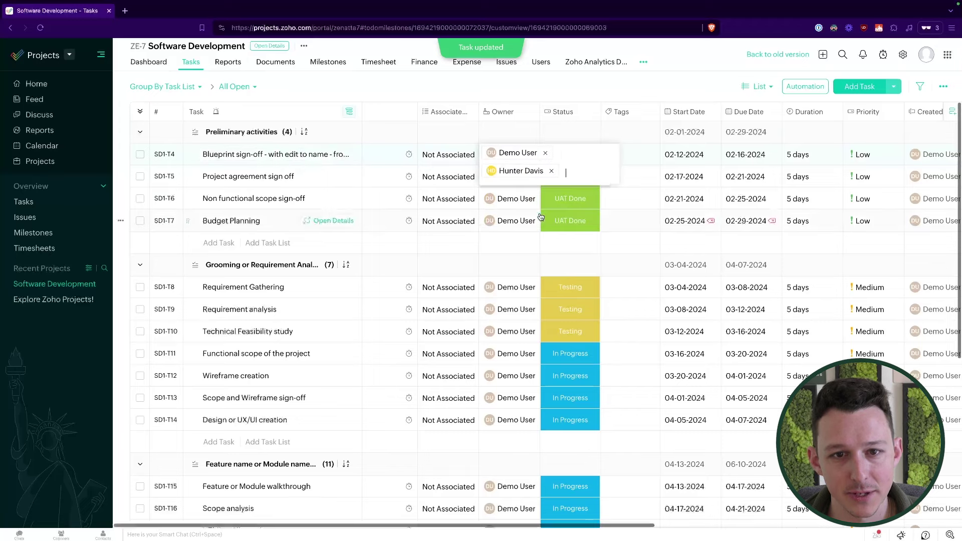
key(Tab)
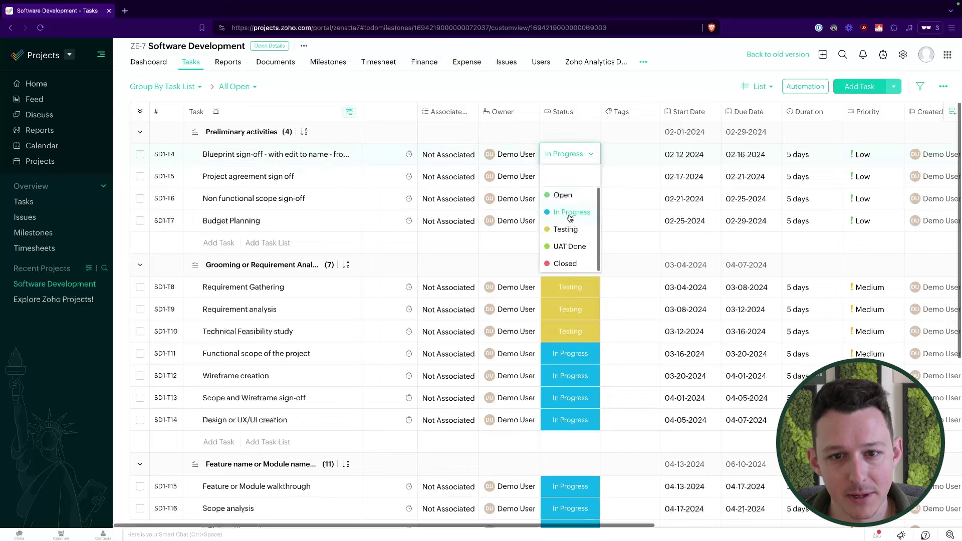
- Set the Blueprint sign-off task's status to Testing and move on through its tags and start date to the due date
click(568, 232)
key(Tab)
key(Tab)
key(Tab)
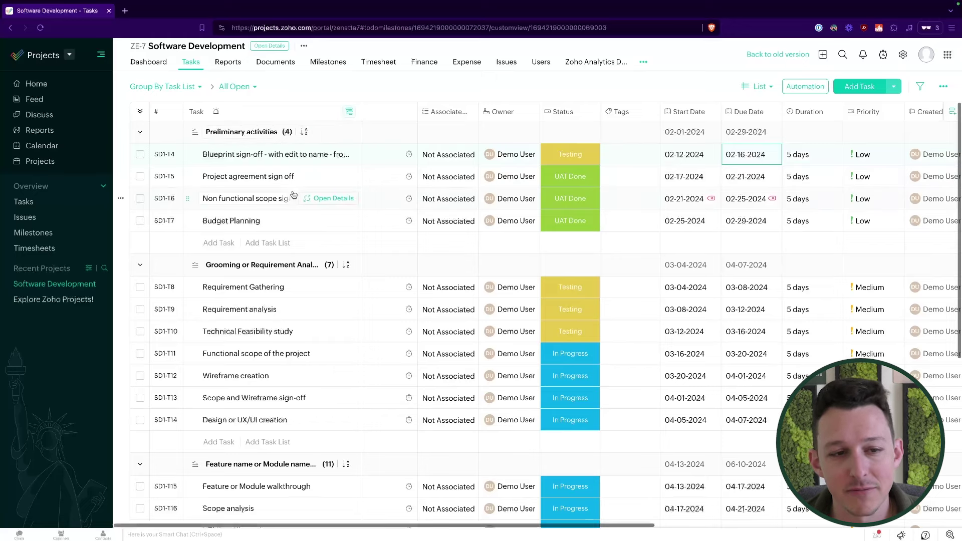
- Add four tasks to the Preliminary activities list: "Add a task", "add another", "add a third" and "now i'm going crazy"
click(219, 244)
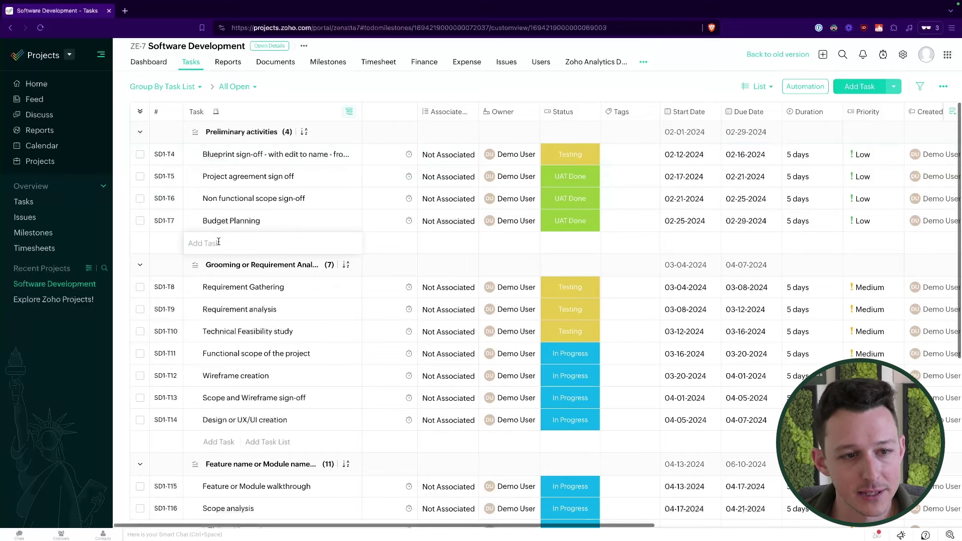
text(Add a task)
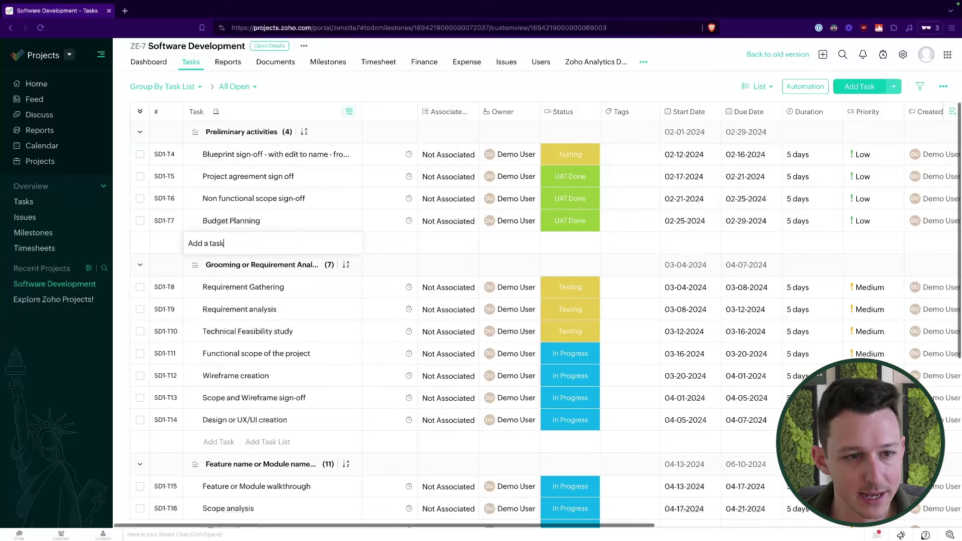
key(Return)
text(ad)
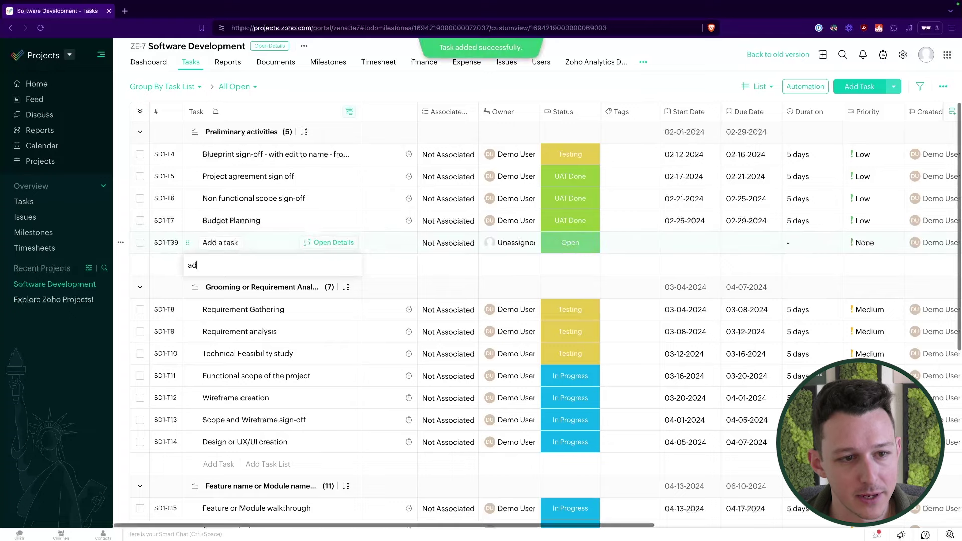
text(d another)
key(Return)
text(add a third)
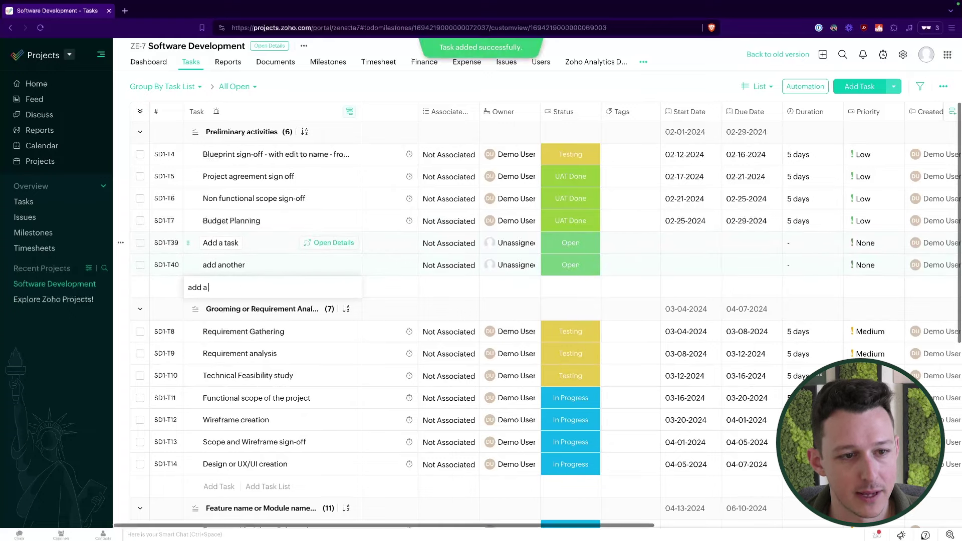
key(Return)
text(now i'm )
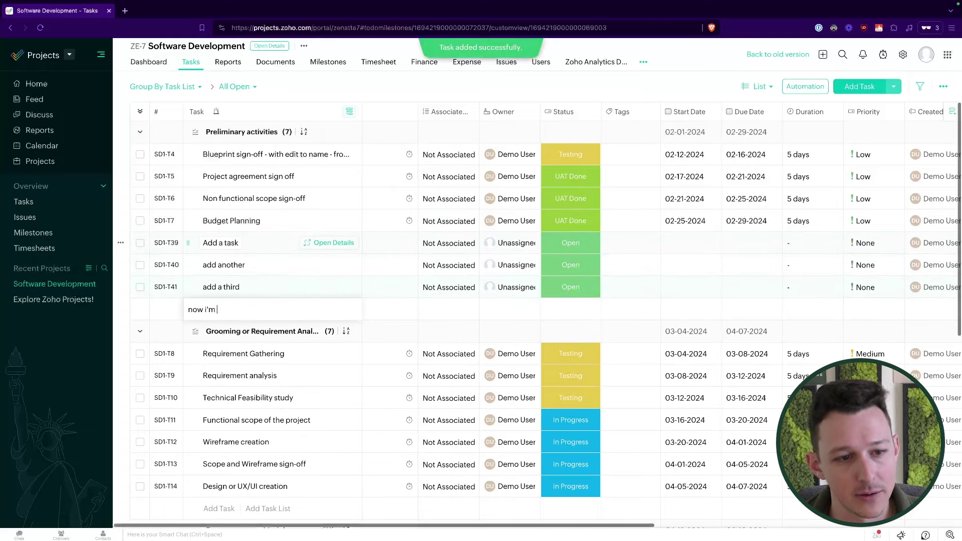
text(going crazy)
key(Return)
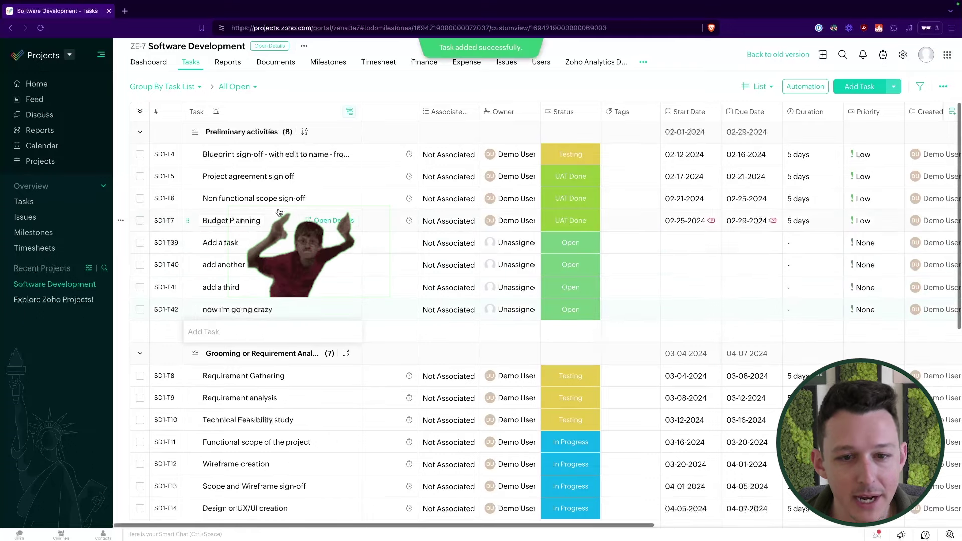
- Assign Demo User as owner of the "Add a task" and "add another" tasks in the Preliminary activities list
click(507, 243)
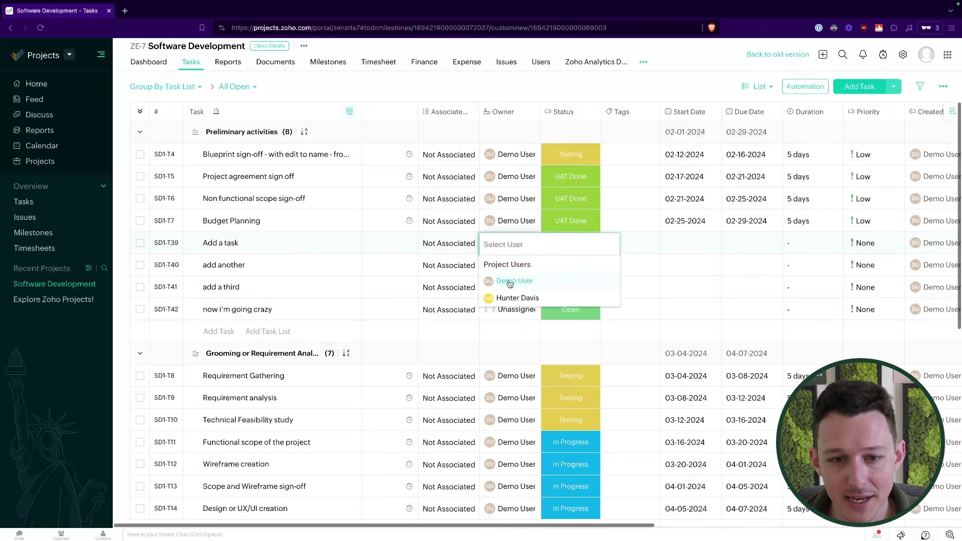
click(509, 282)
key(Escape)
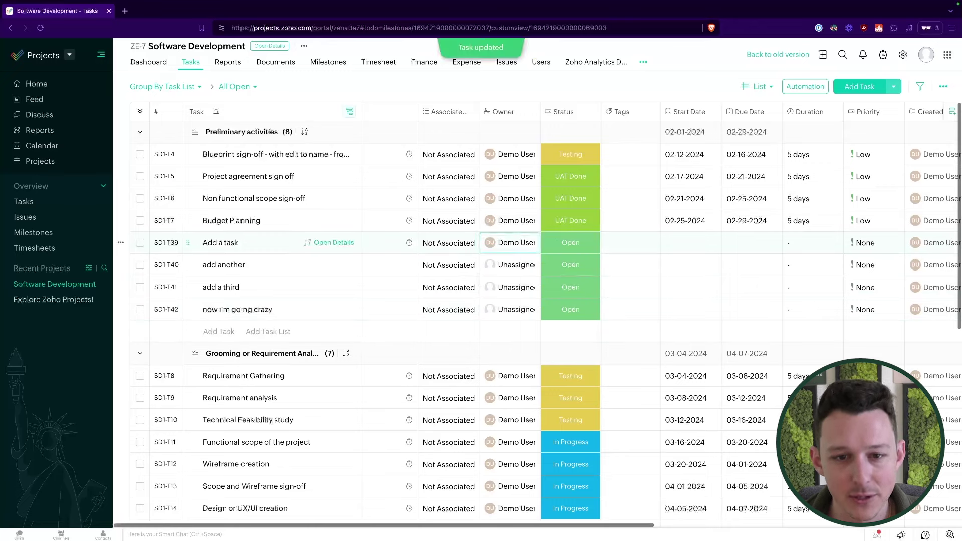
click(516, 243)
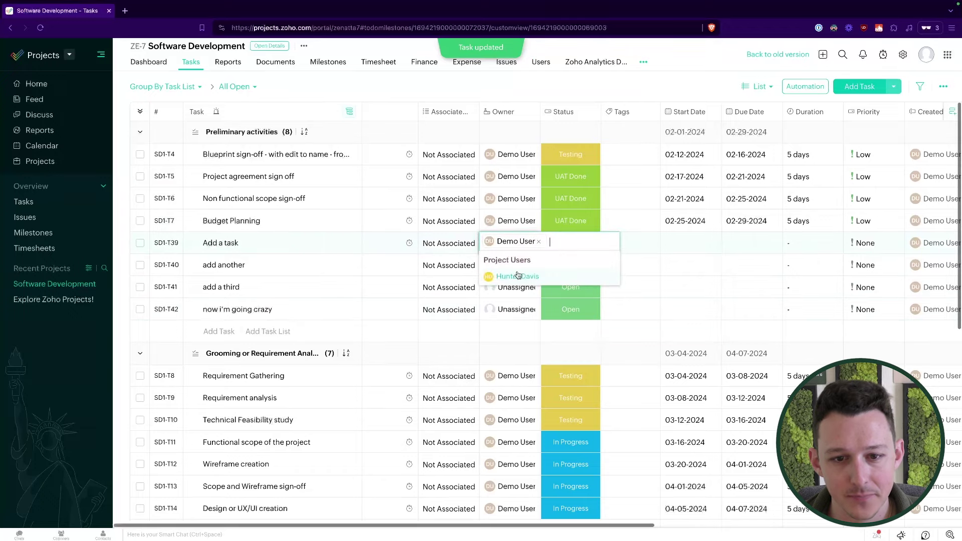
click(449, 288)
click(496, 274)
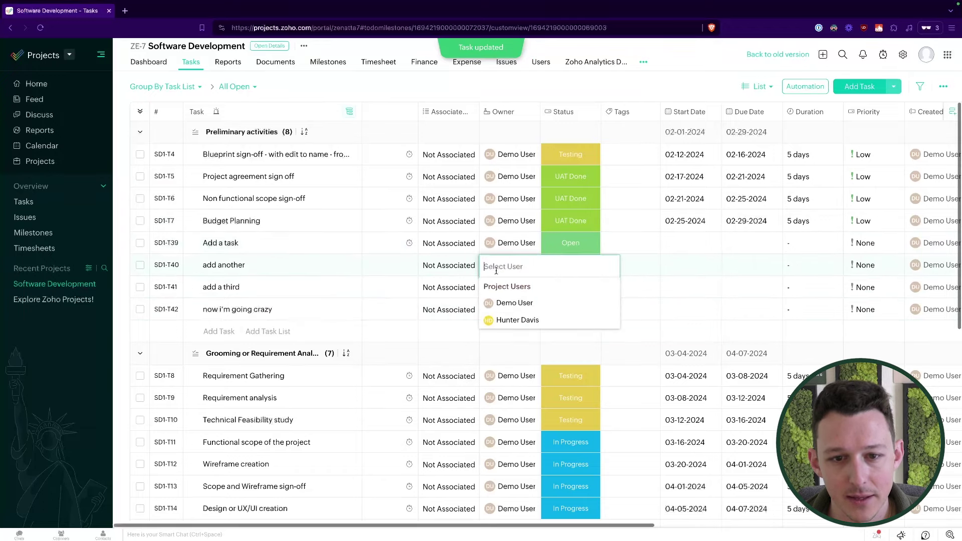
click(516, 299)
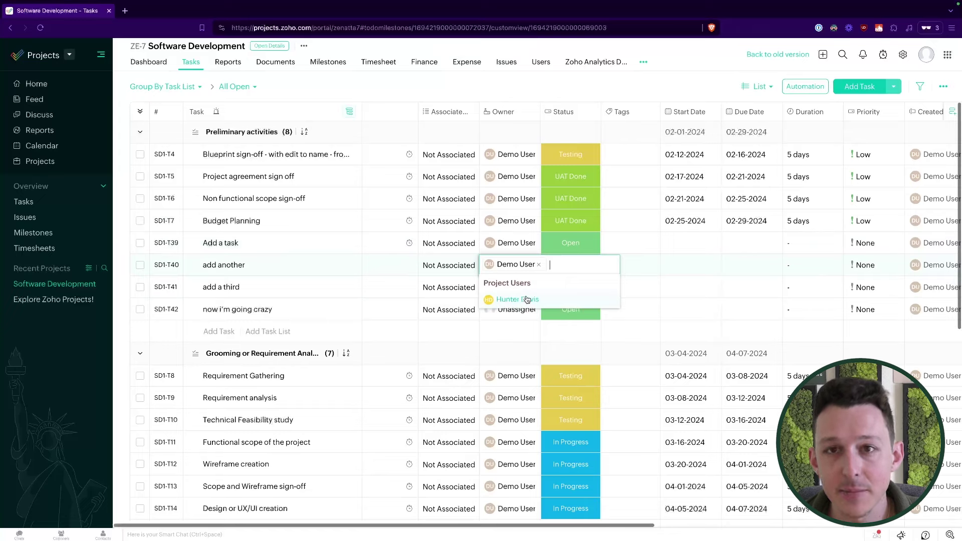
click(507, 134)
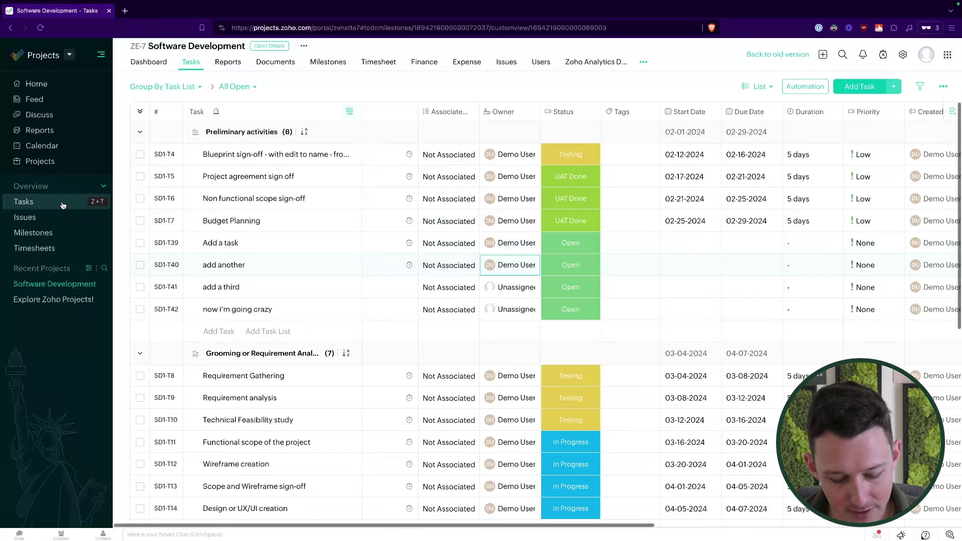
click(82, 203)
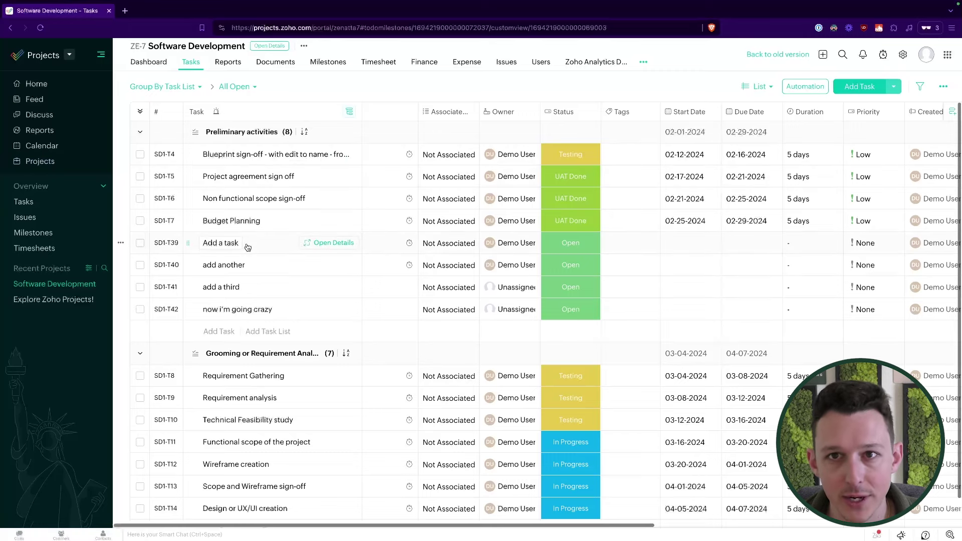
- Delete the four added tasks from "Add a task" to "now i'm going crazy" in Preliminary activities, acknowledging that they cannot be recovered
click(140, 242)
click(140, 331)
click(140, 309)
click(140, 287)
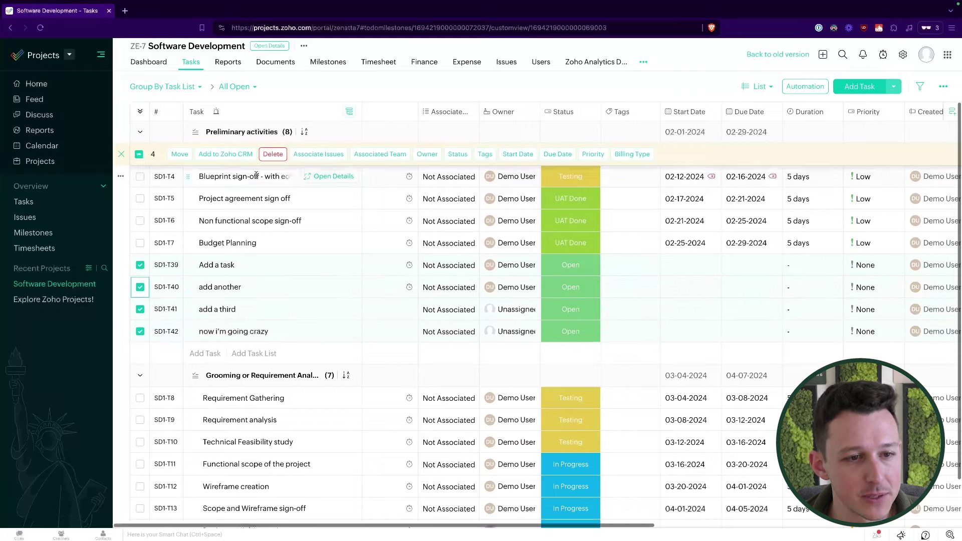
click(275, 155)
click(374, 286)
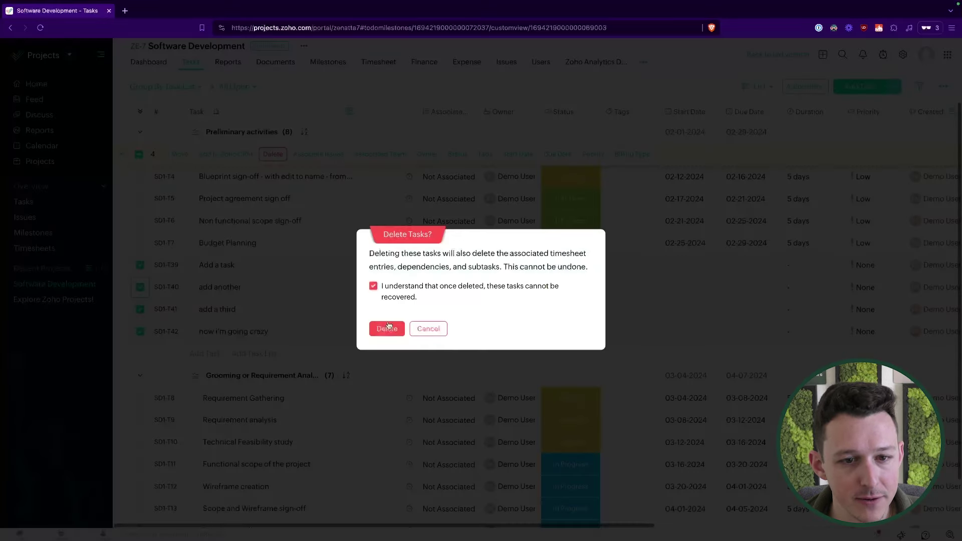
click(387, 328)
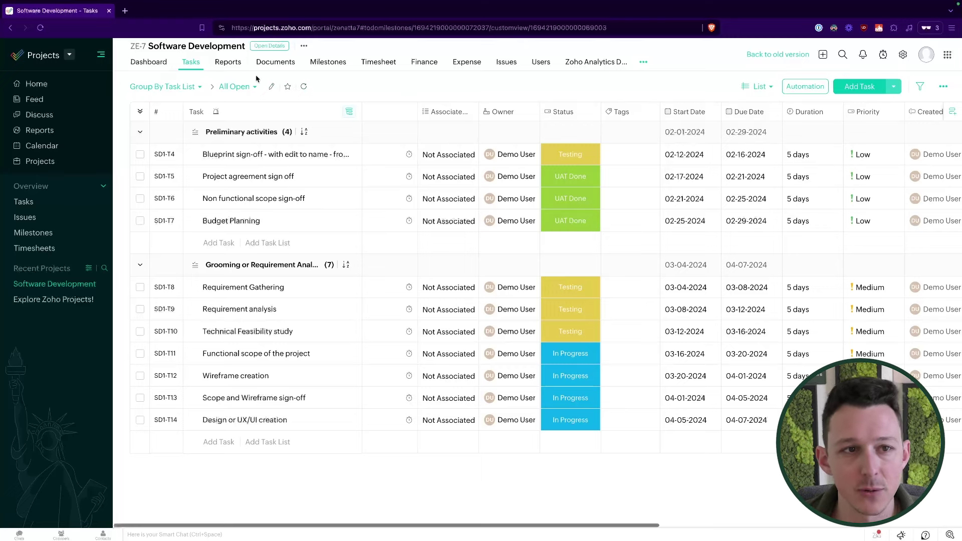
- Look at the project's reports in the new version and return to the tasks in the old version
click(231, 65)
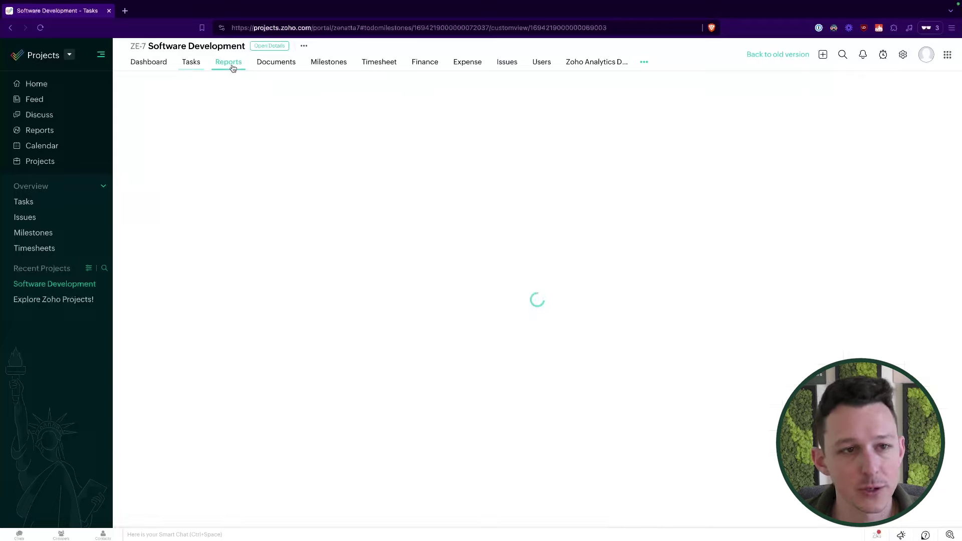
click(191, 63)
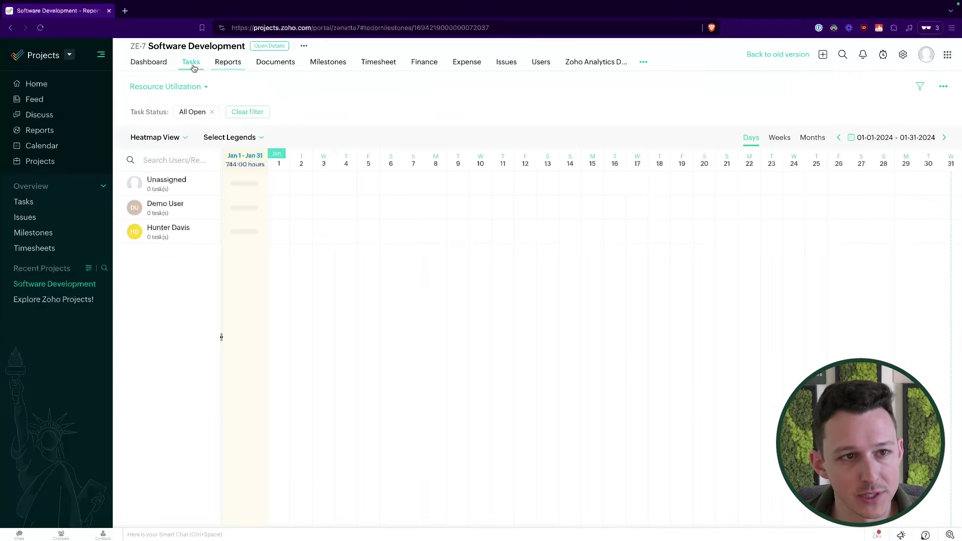
click(774, 56)
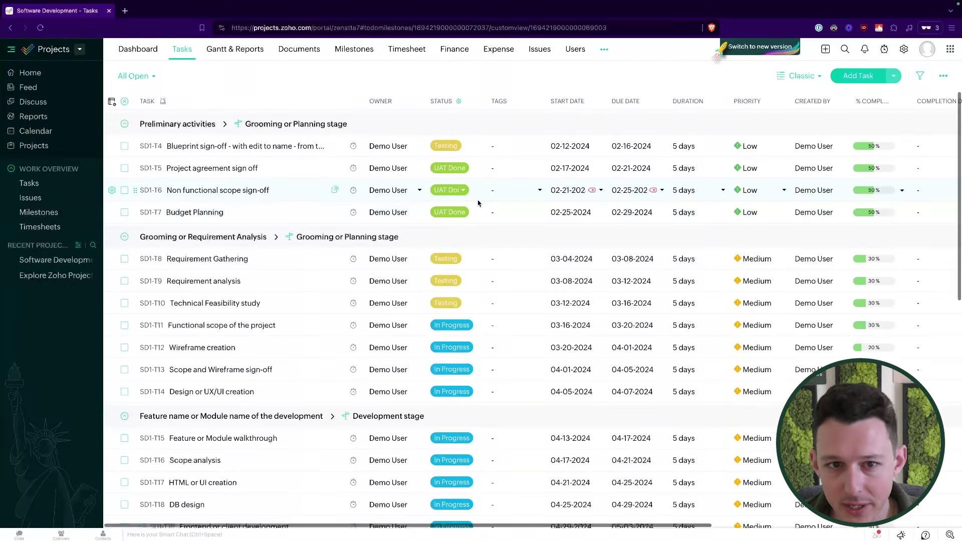
- Look through the old version's layouts and predefined task views, showing the tasks in the Plain and Kanban layouts
click(802, 75)
click(150, 76)
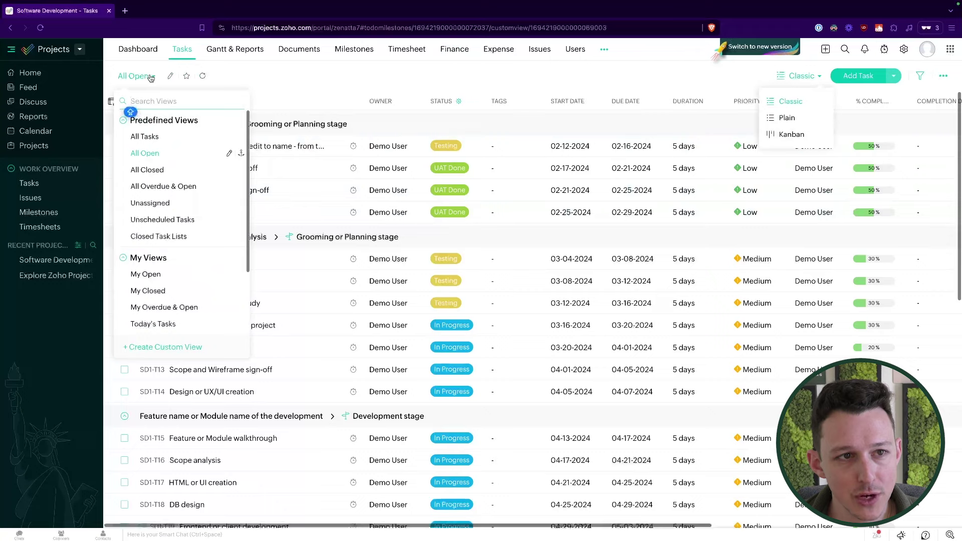
click(786, 119)
click(798, 75)
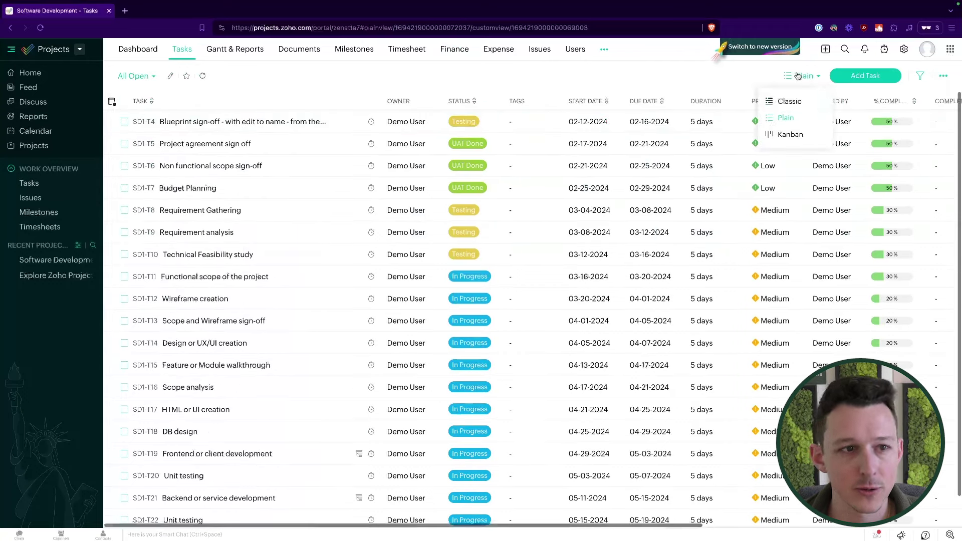
click(786, 135)
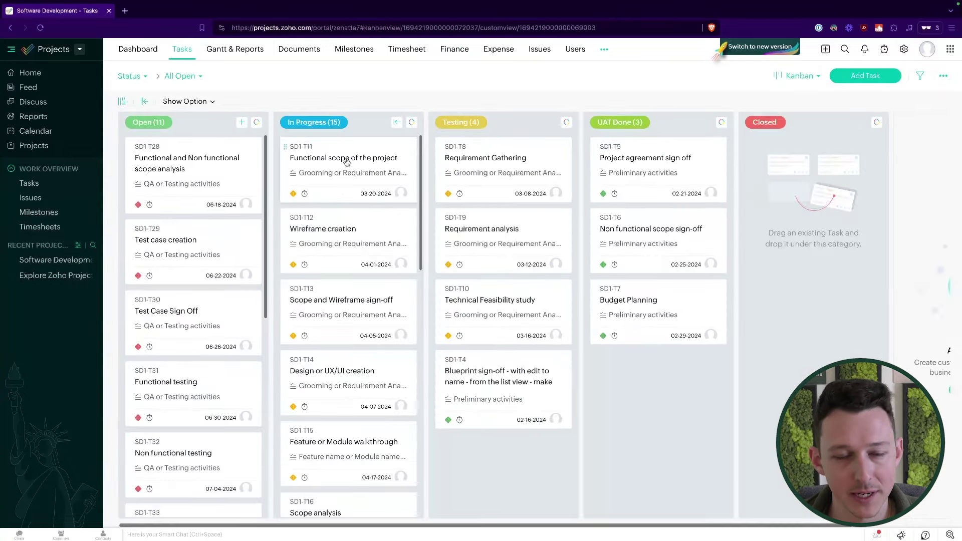
- Check the Kanban board's display and grouping options, and return the tasks to the Classic layout
click(212, 102)
click(219, 100)
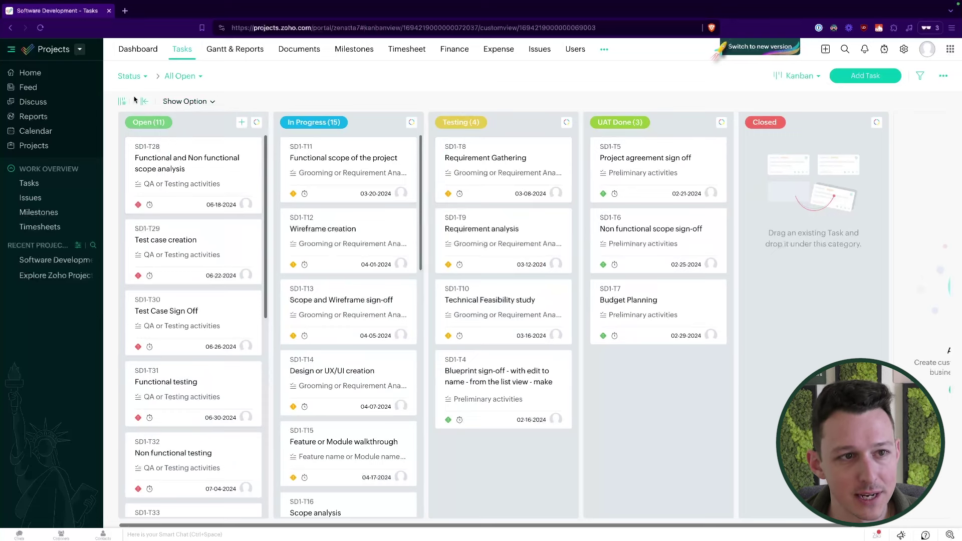
click(135, 76)
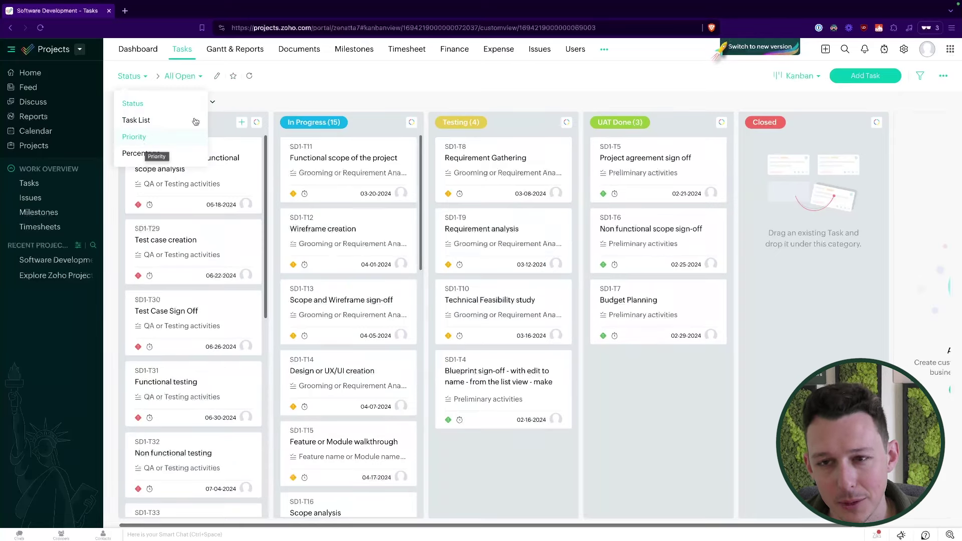
click(789, 81)
click(782, 101)
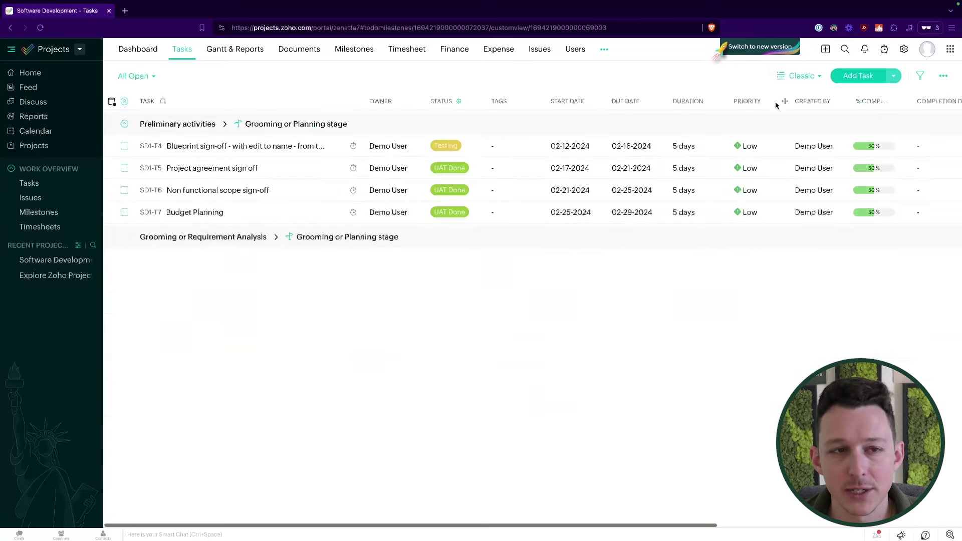
- View the project's Gantt chart and the available report types in the old version, and return to the tasks
click(247, 49)
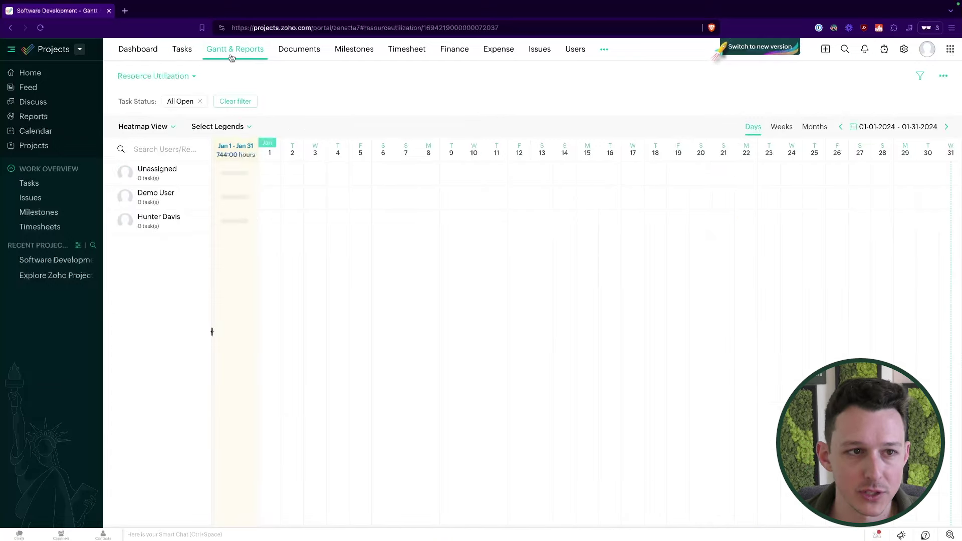
click(193, 76)
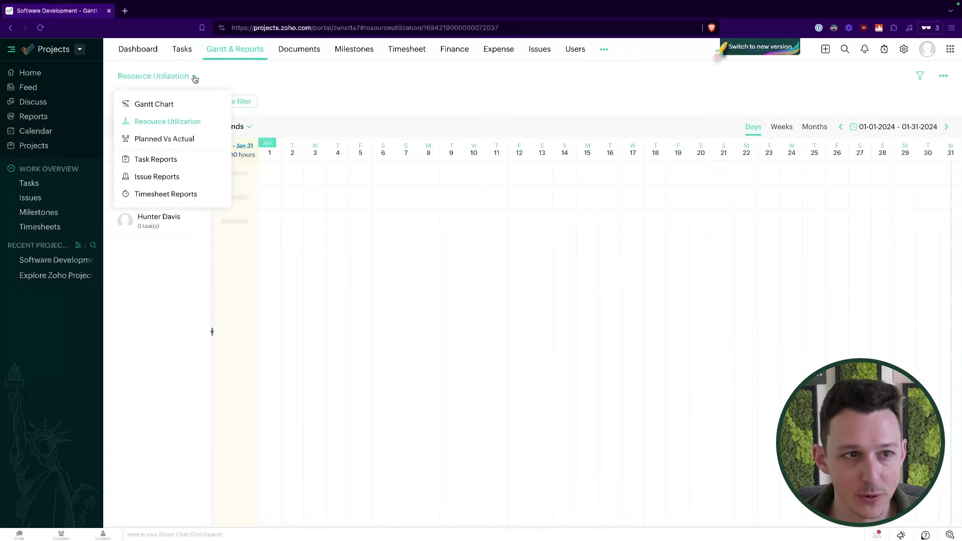
click(179, 108)
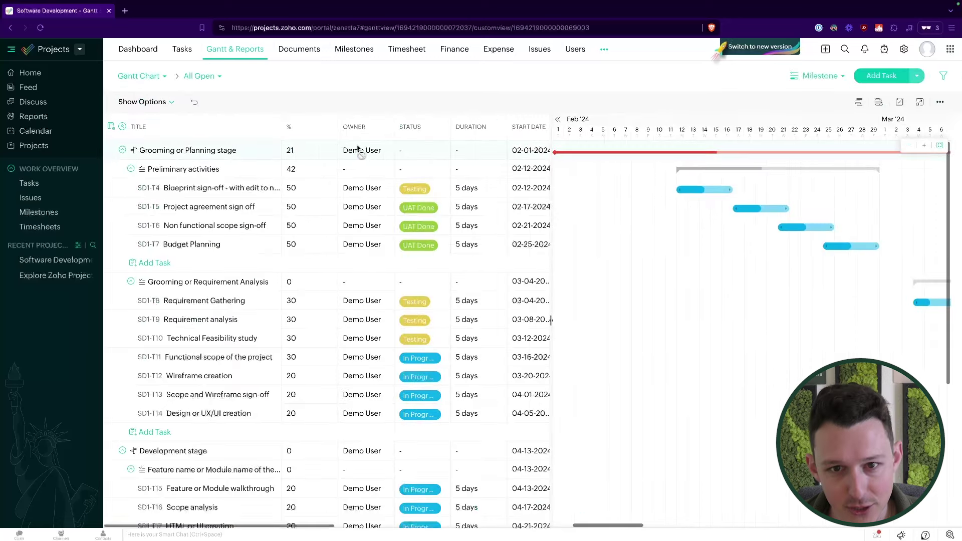
click(163, 81)
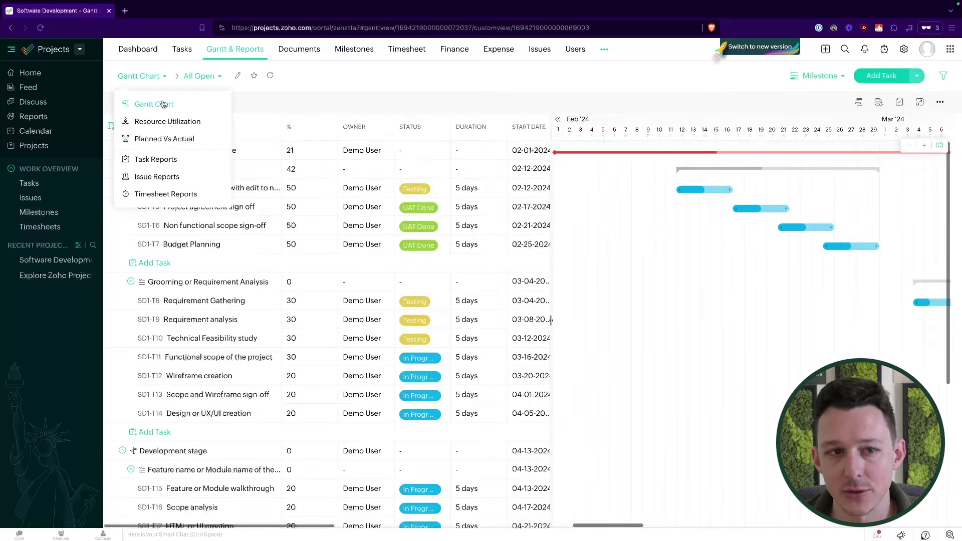
click(246, 71)
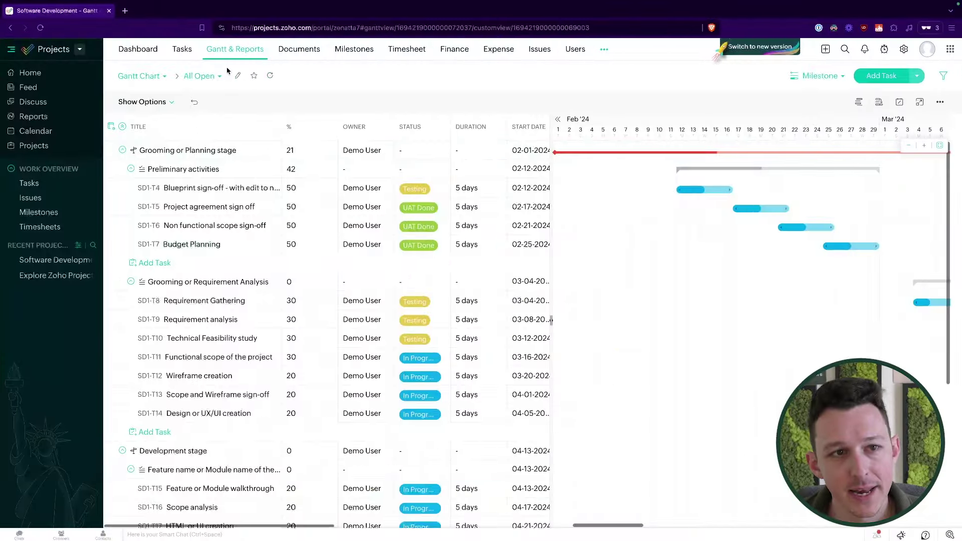
click(181, 55)
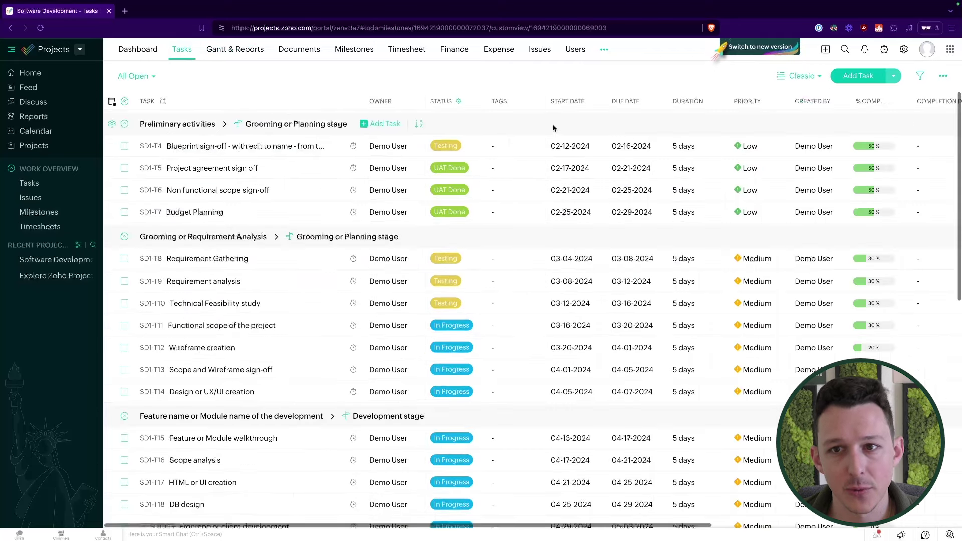
- Switch back to the new version and check which layouts are offered for the tasks
click(742, 46)
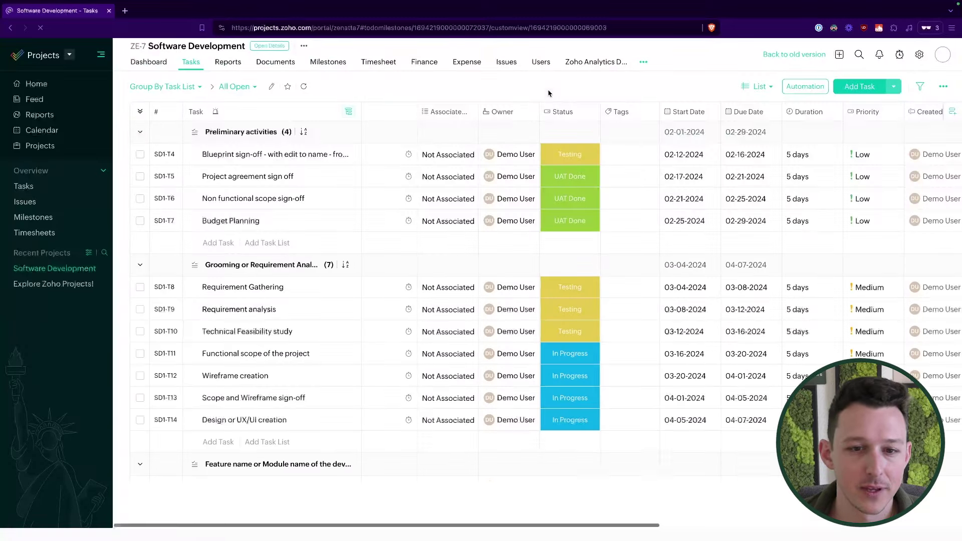
click(768, 88)
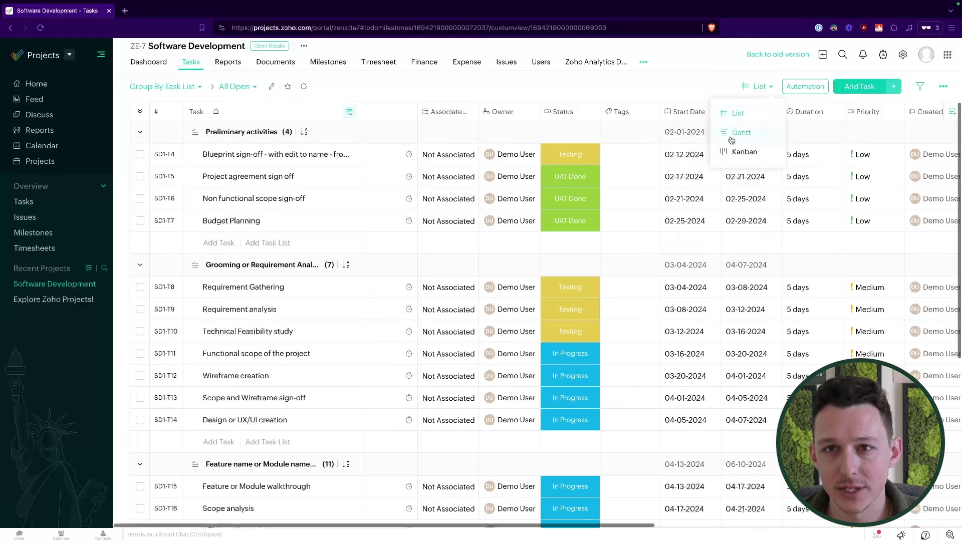
click(581, 99)
- Review the task list's grouping options, show the tasks ungrouped with None, and regroup them by Task List
click(199, 87)
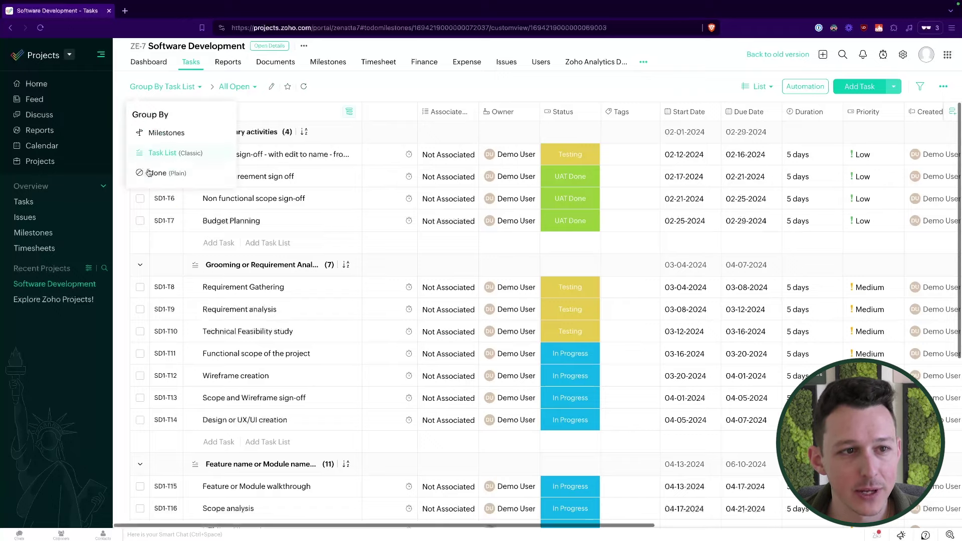
click(192, 89)
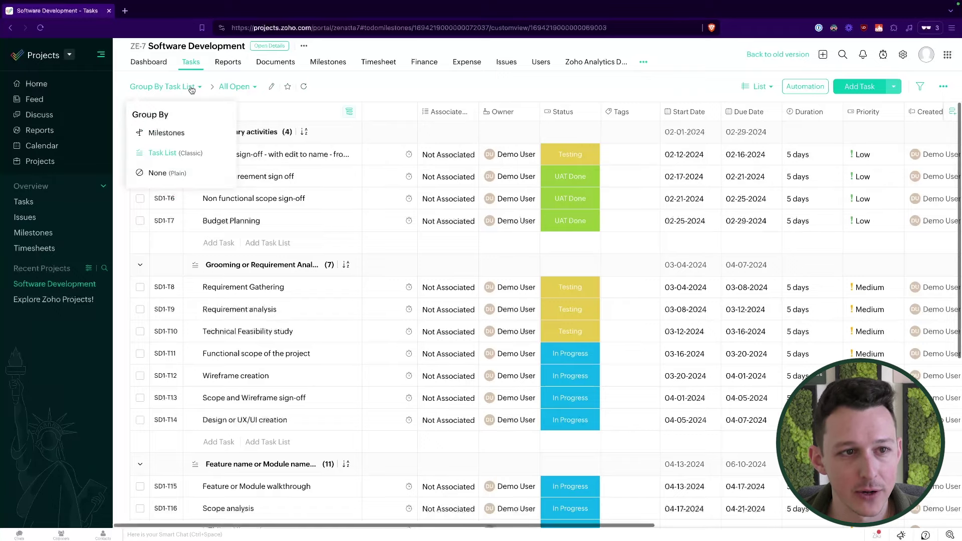
click(169, 172)
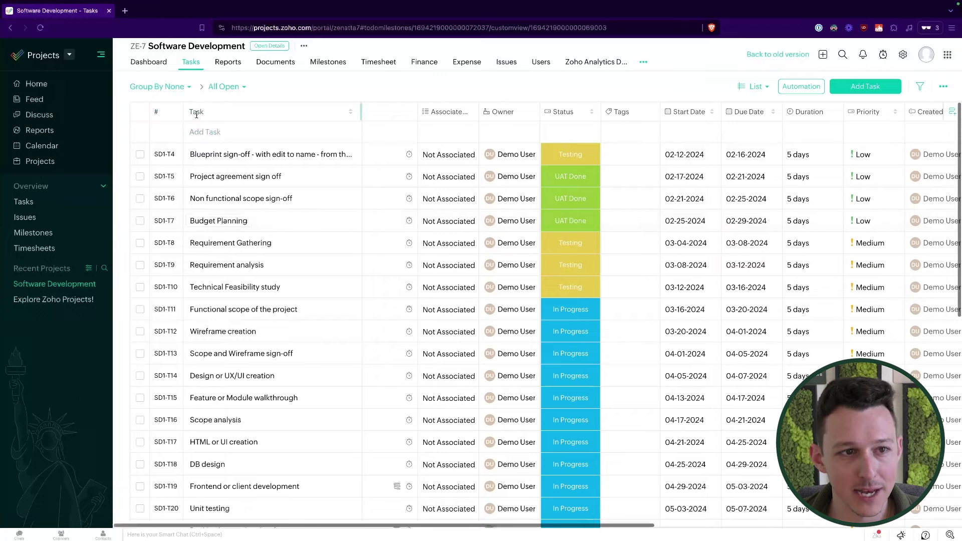
click(186, 87)
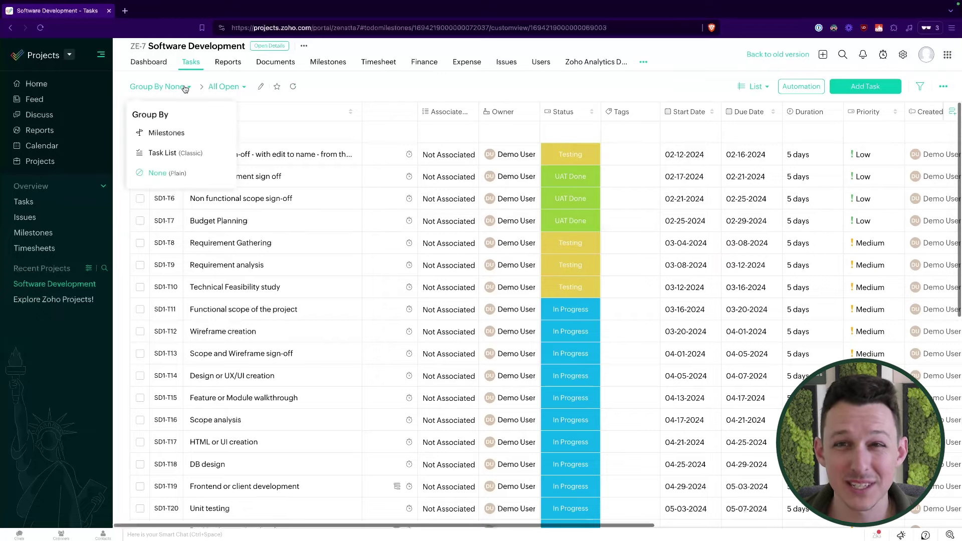
click(180, 154)
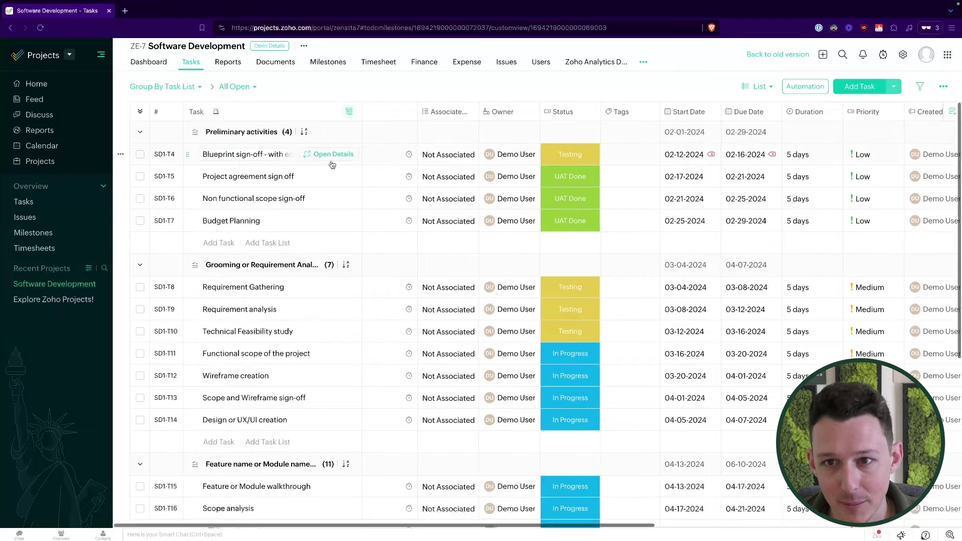
- Show the tasks as a Gantt chart and try to link the Blueprint sign-off and Project agreement sign off bars with a dependency
click(769, 88)
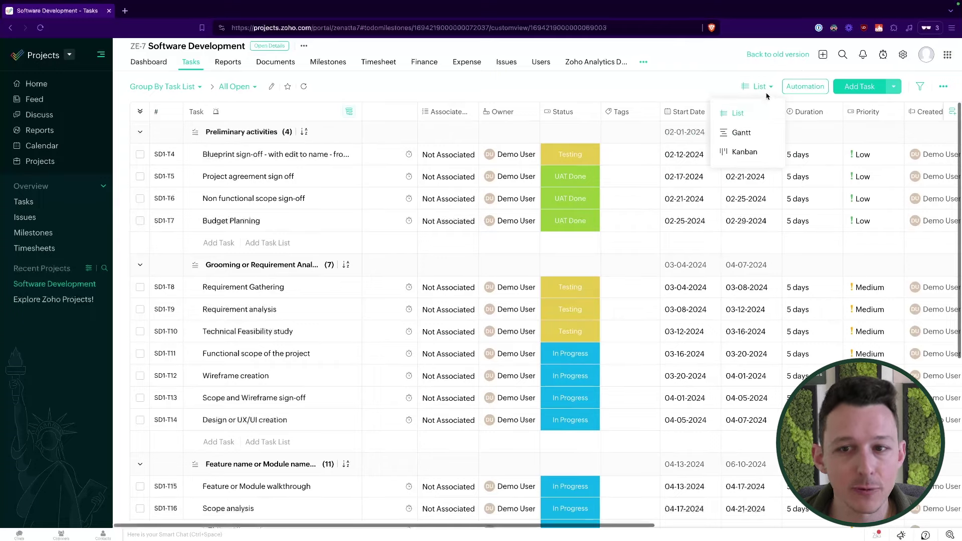
click(753, 132)
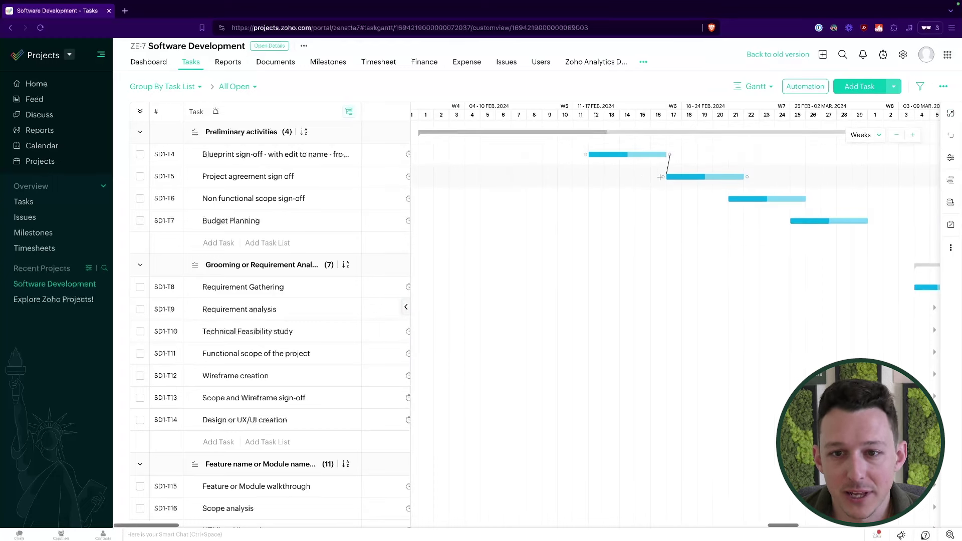
drag(661, 177, 666, 156)
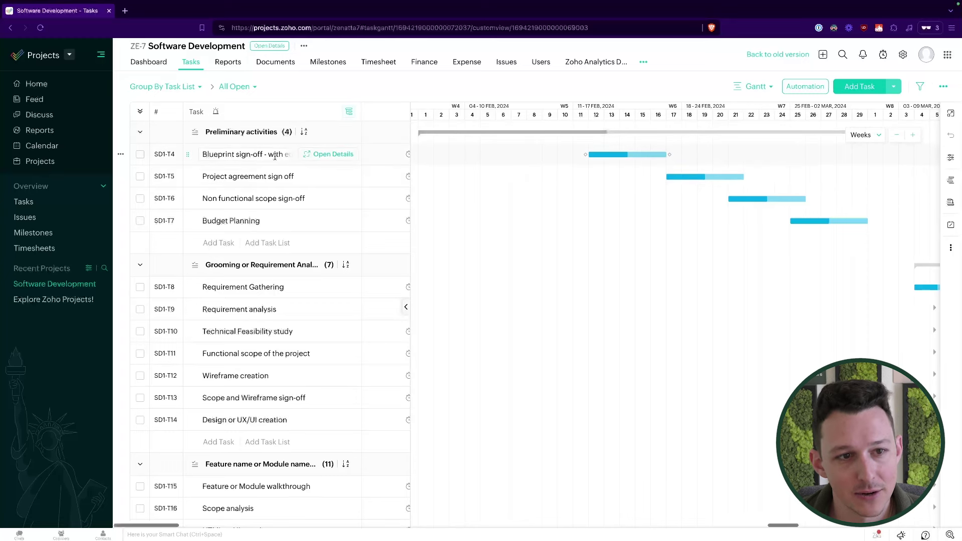
- Show the tasks as a Gantt chart and add a task named Budget Finalization to the Preliminary activities list
click(242, 176)
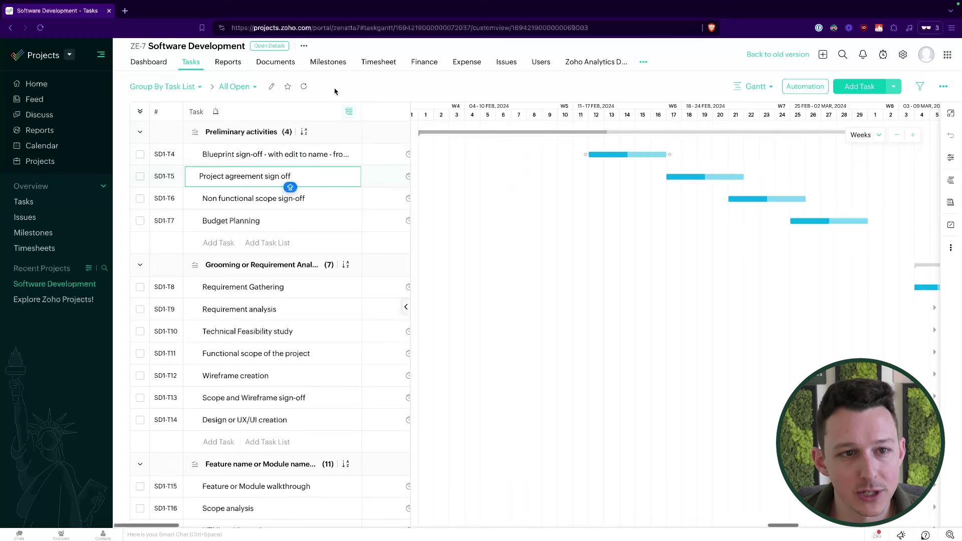
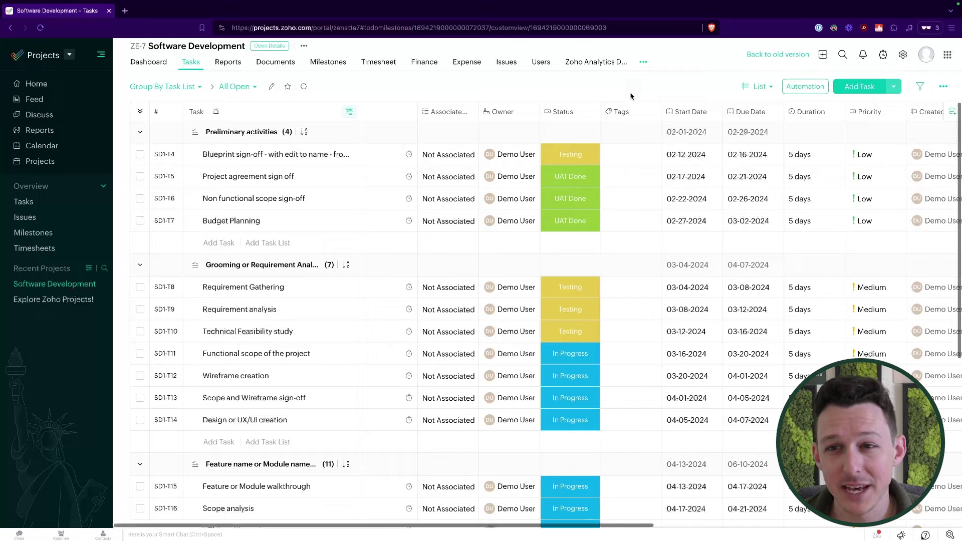
click(760, 86)
click(747, 129)
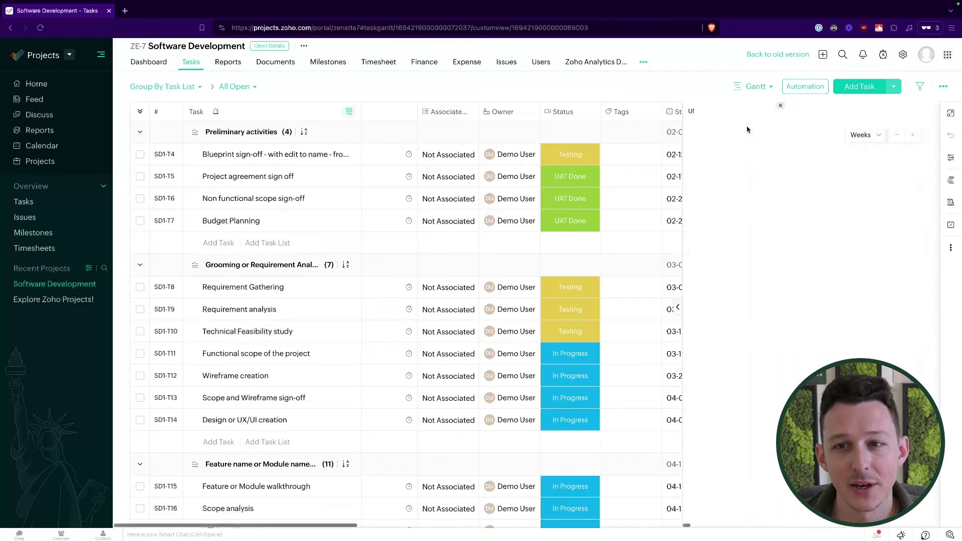
click(217, 242)
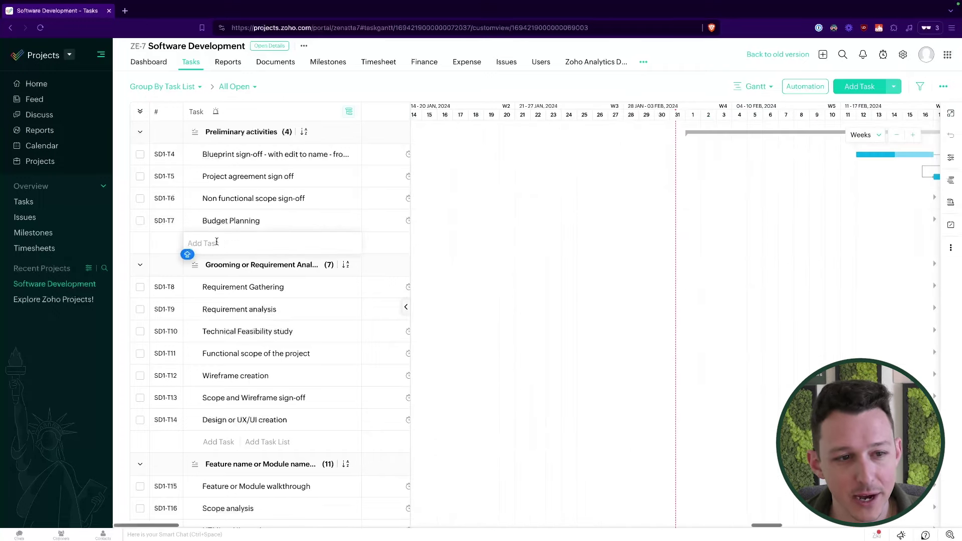
text(Budget)
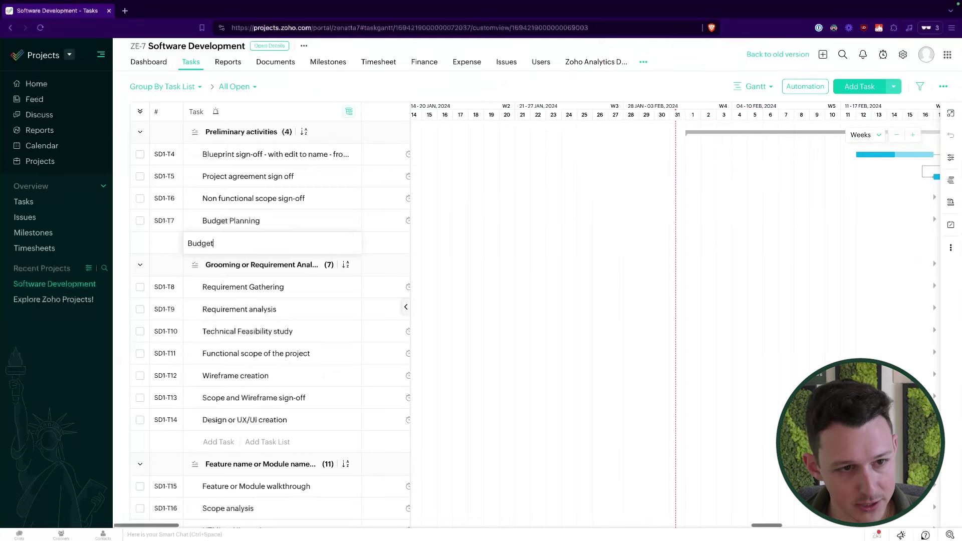
text( Finalization)
key(Return)
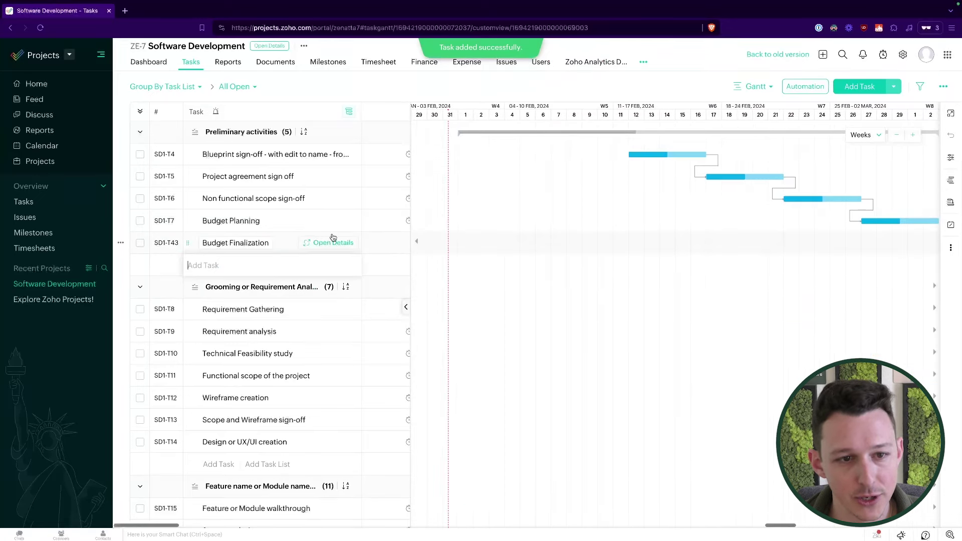
- Set the Budget Finalization task's start date to 01-28-2024
scroll(351, 242, right, 6)
click(367, 242)
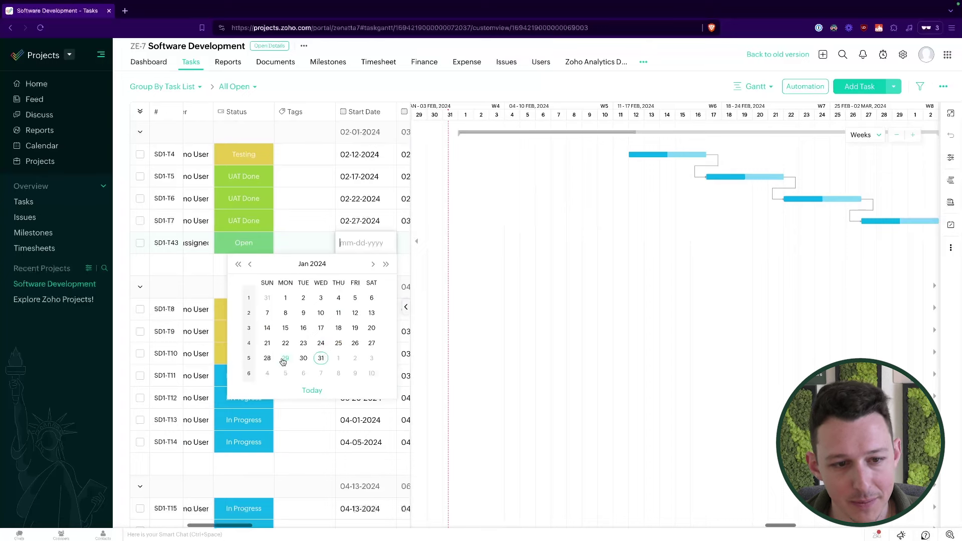
click(267, 358)
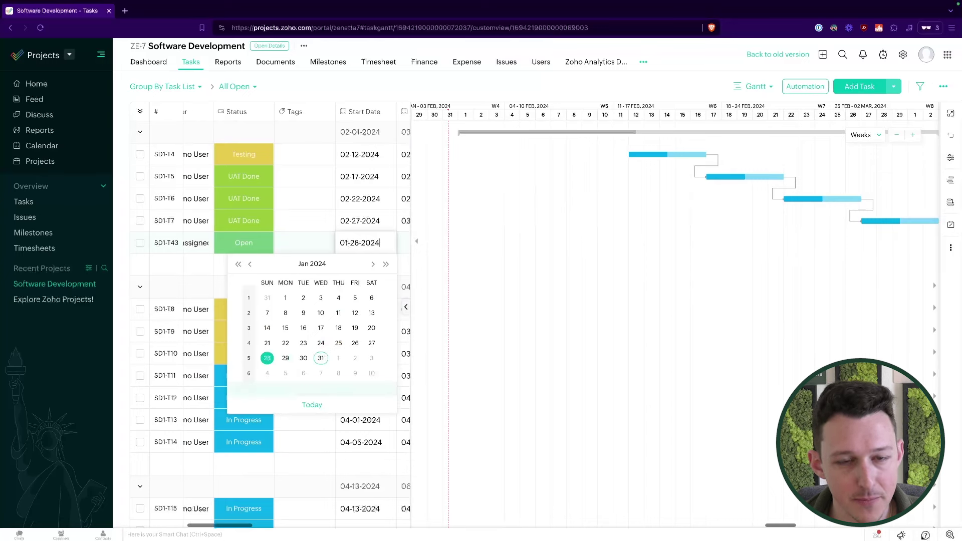
click(446, 189)
scroll(563, 284, right, 10)
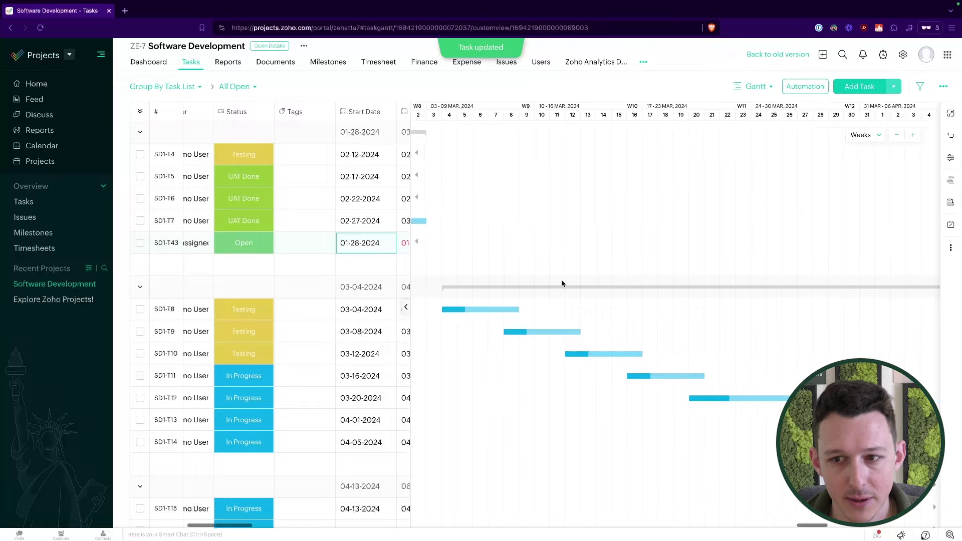
- Set the Budget Finalization task's start date to 02-28-2024 and link the Budget Planning bar to it with a dependency
scroll(562, 284, left, 5)
click(360, 243)
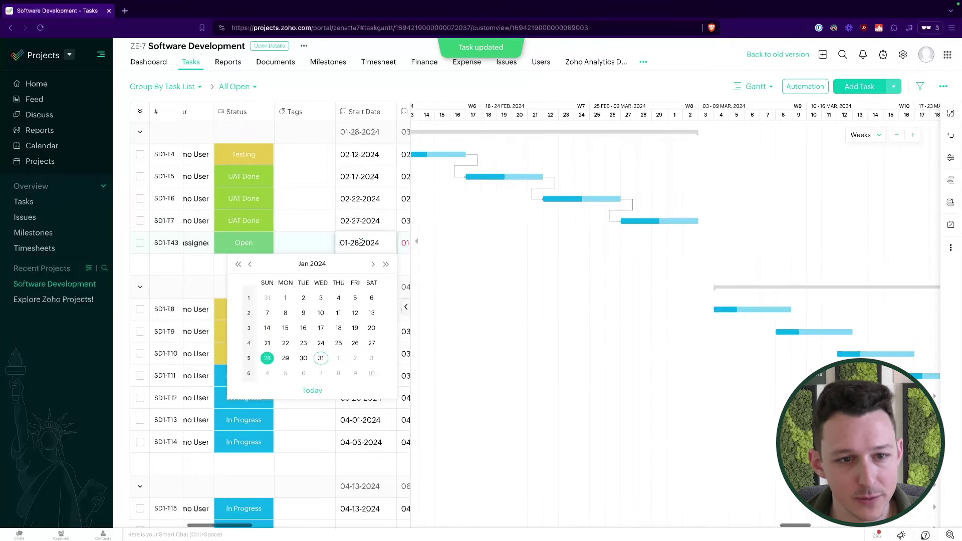
click(372, 265)
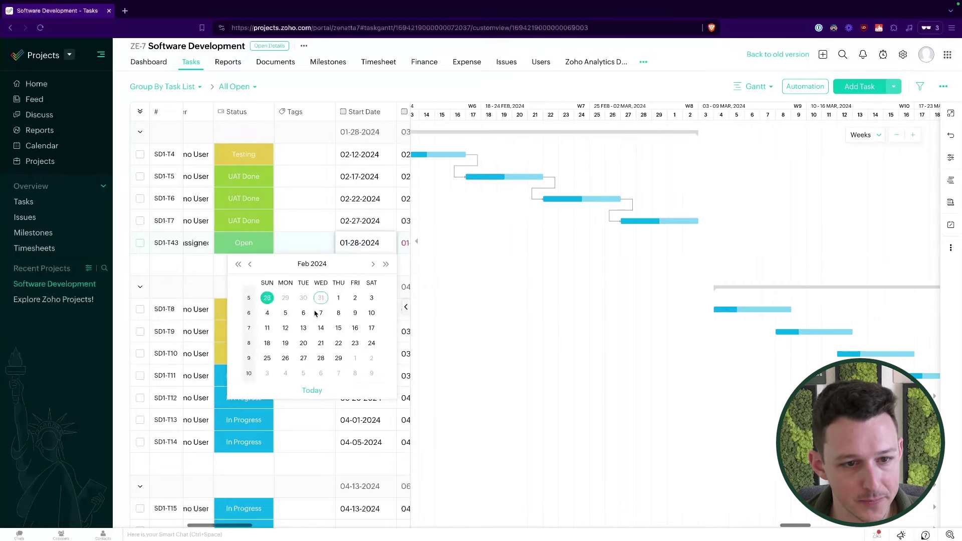
click(320, 358)
click(625, 283)
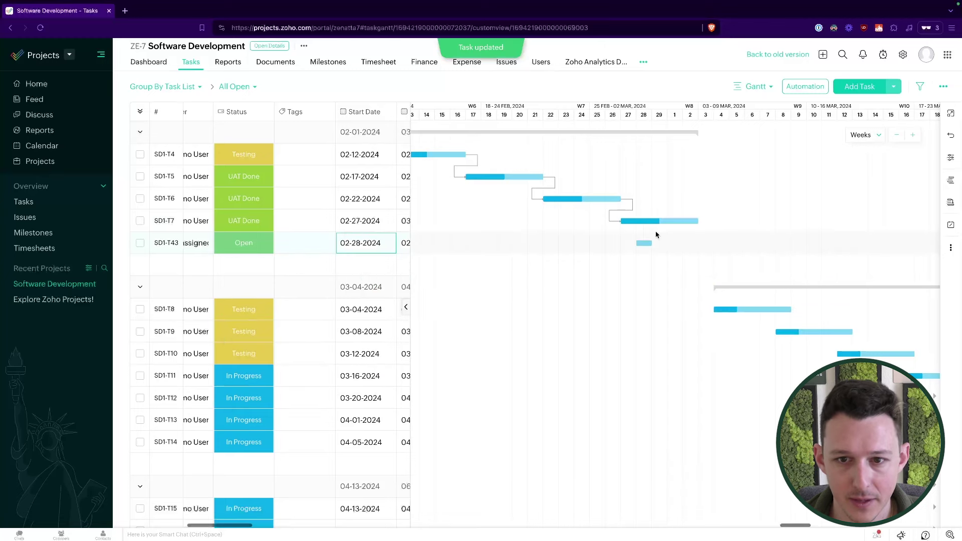
drag(702, 221, 646, 244)
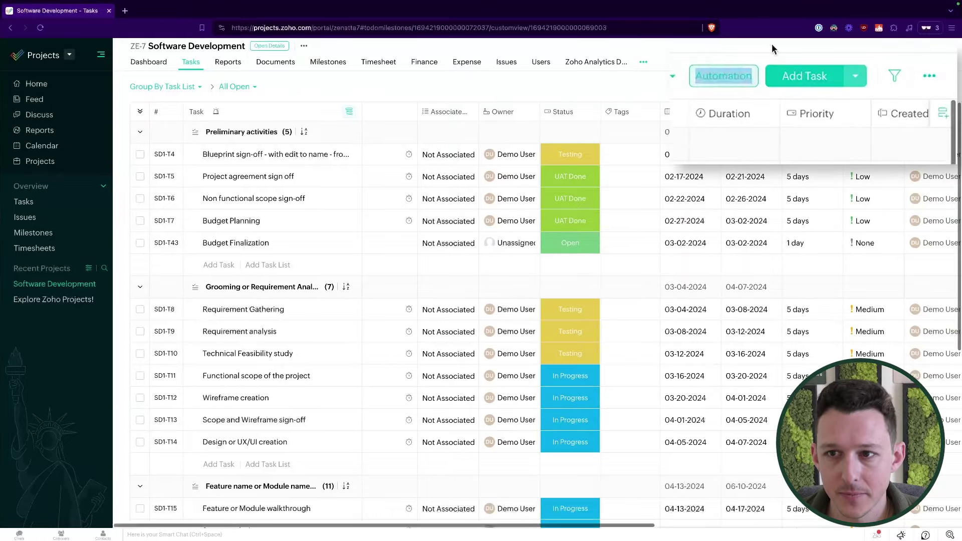
- Check the fields available for new task columns and the Demo field's properties without adding it
click(953, 115)
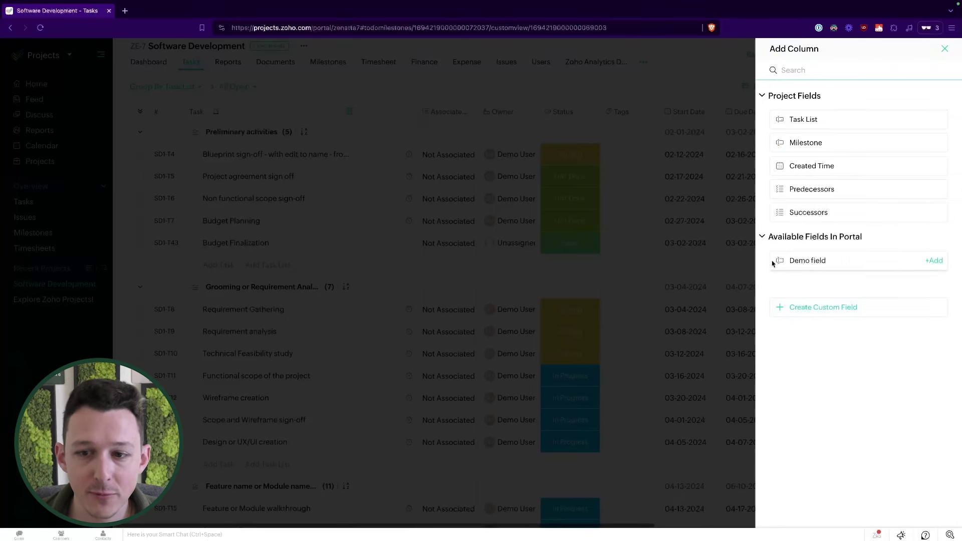
click(925, 260)
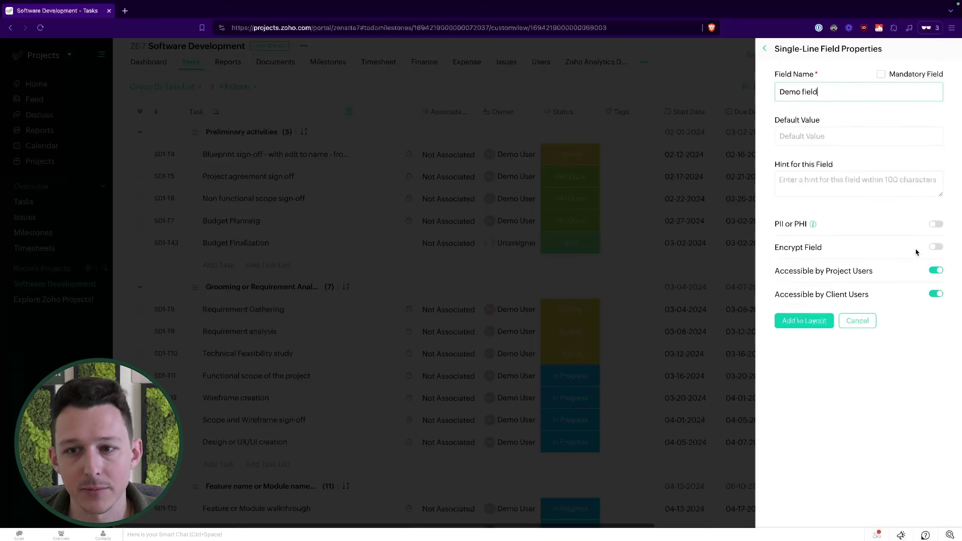
click(857, 322)
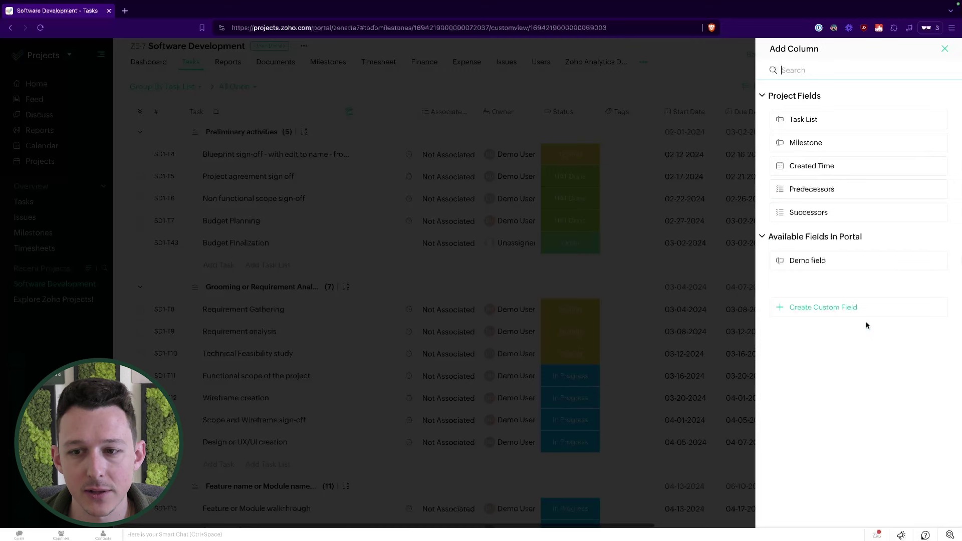
- Create a Pick List custom field named Example Field, entering Yes and No as values, and add it to the layout
click(823, 308)
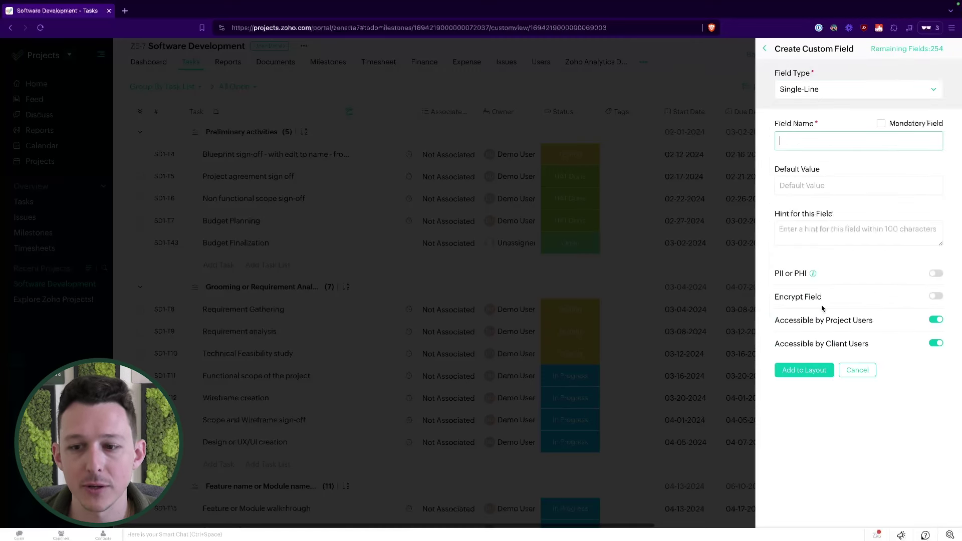
click(824, 94)
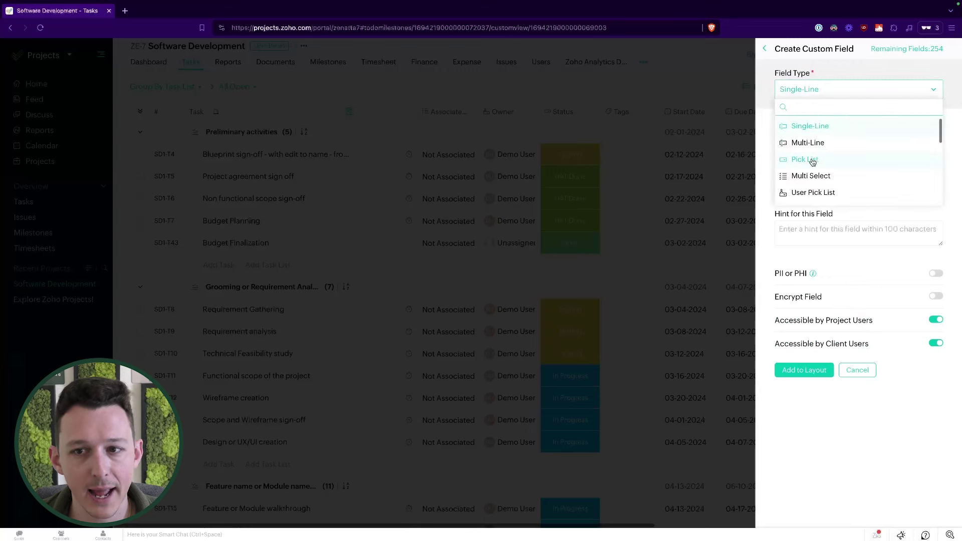
click(809, 159)
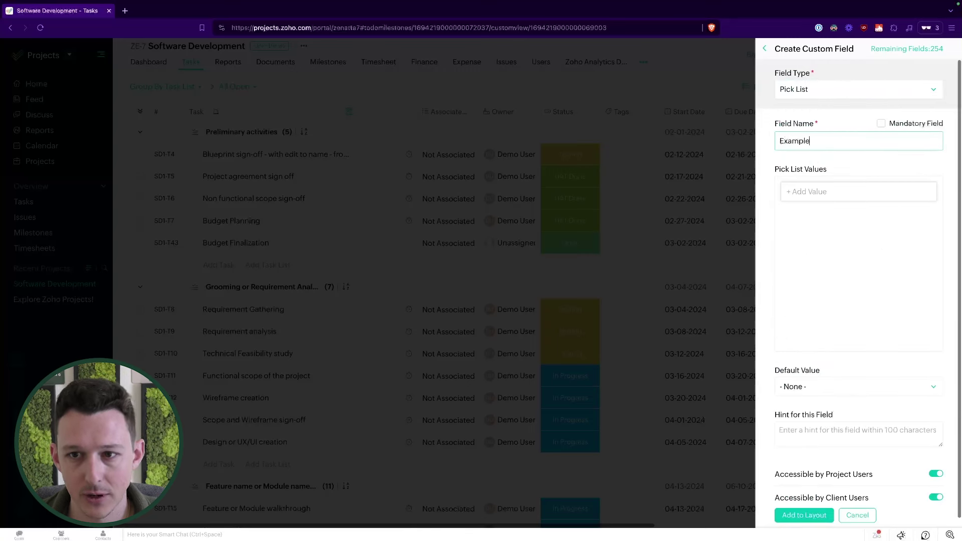
click(804, 193)
text(Y)
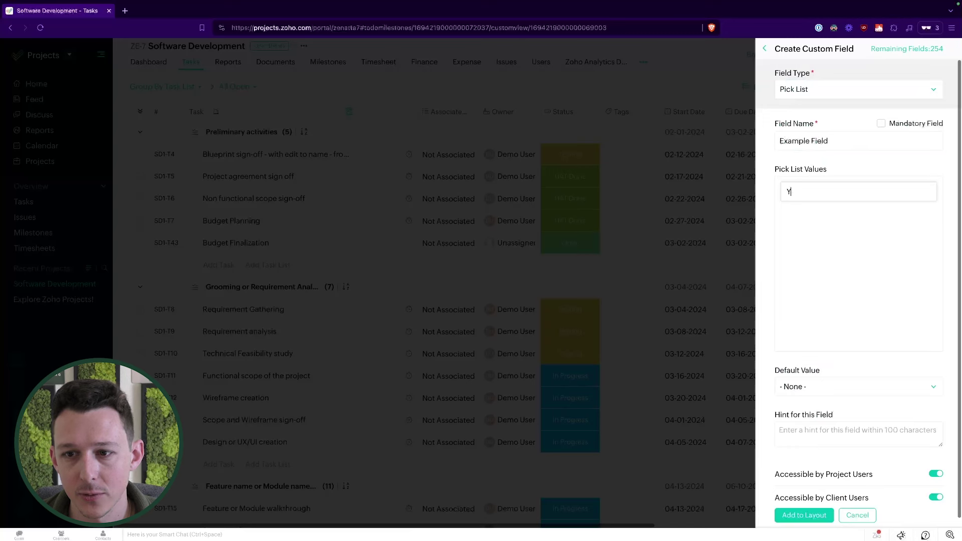
text(es)
key(Return)
text(No)
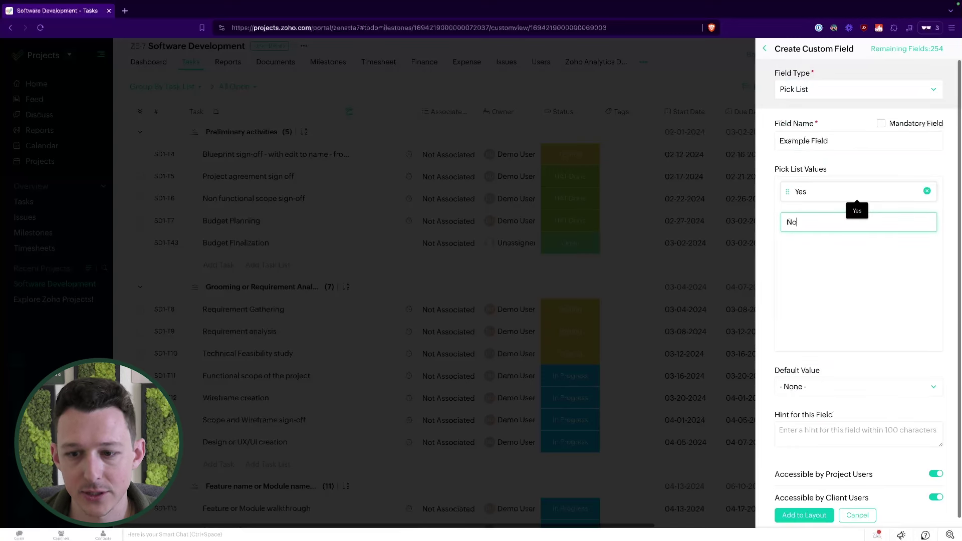
scroll(818, 370, down, 1)
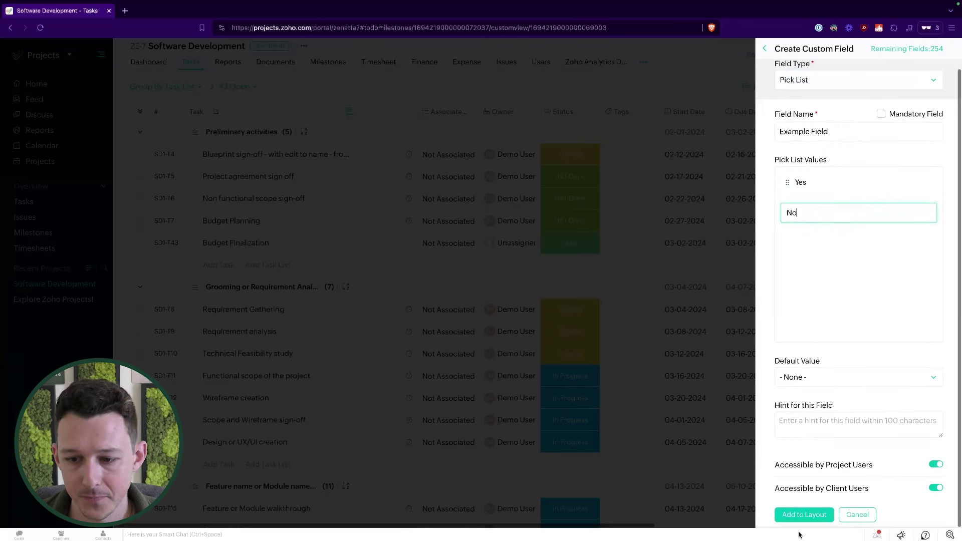
click(811, 514)
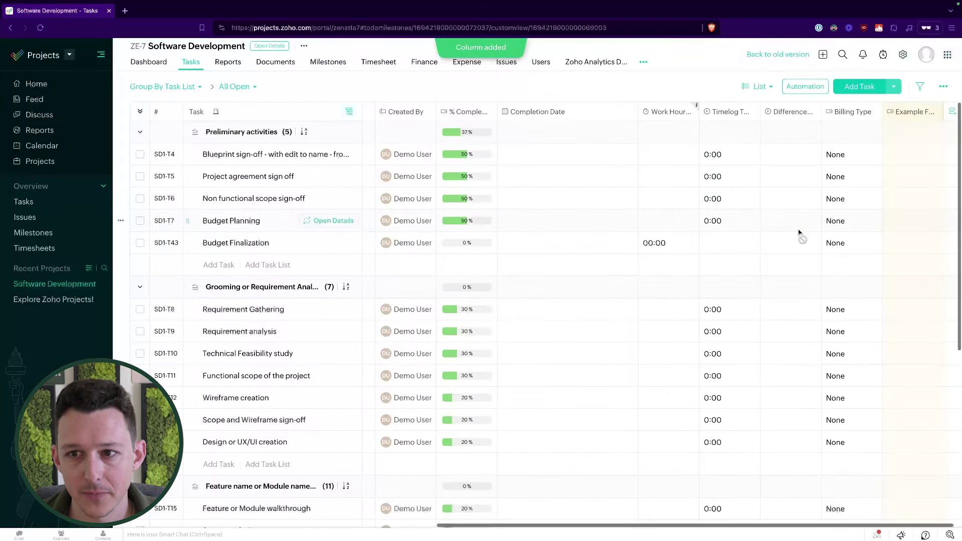
- Move the Example Field column between the Status and Tags columns
mouse_move(716, 110)
mouse_down()
mouse_move(570, 107)
mouse_move(905, 125)
mouse_move(668, 107)
mouse_move(535, 119)
mouse_up()
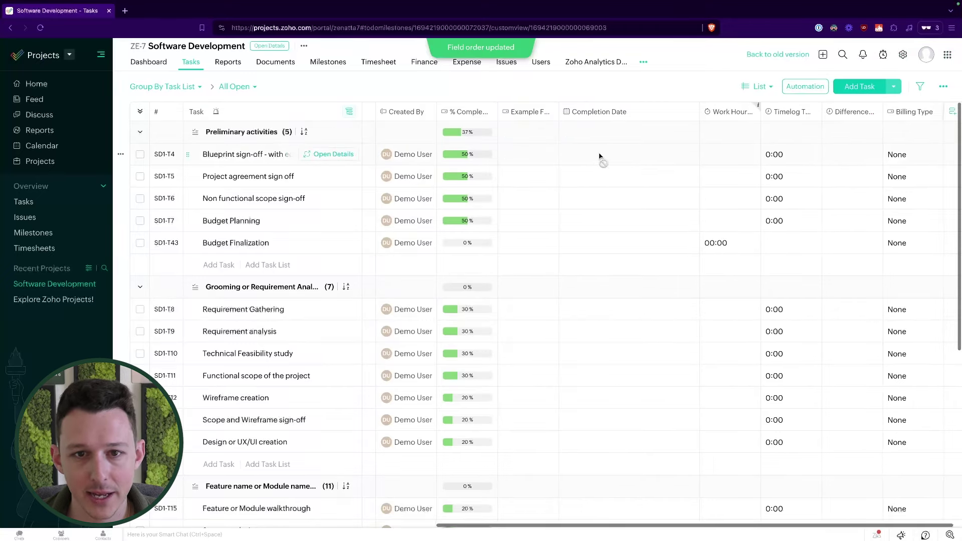
scroll(602, 159, left, 5)
mouse_move(769, 112)
mouse_down()
mouse_move(376, 105)
mouse_move(595, 117)
mouse_up()
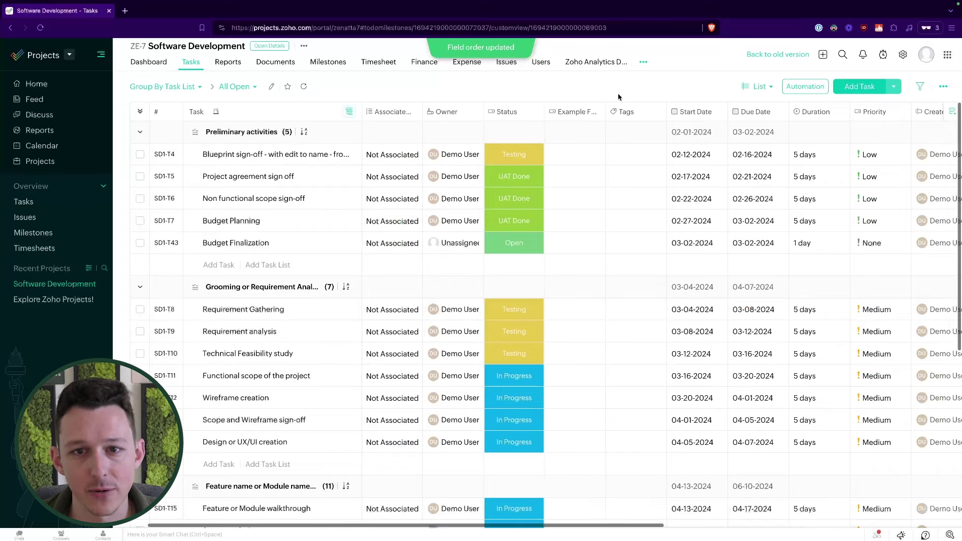
- Set Example Field to Yes for the Blueprint sign-off task and check the options offered for Project agreement sign off
click(561, 160)
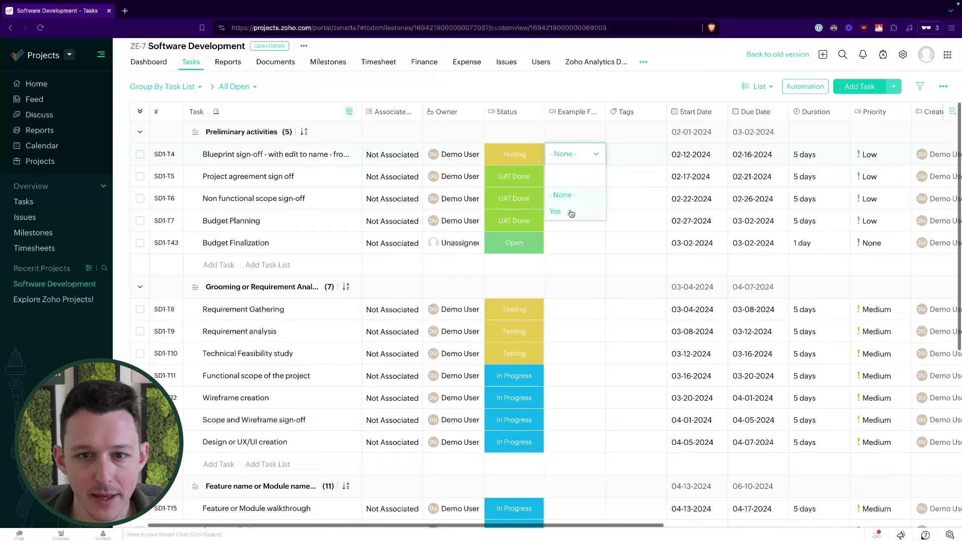
click(571, 212)
click(576, 183)
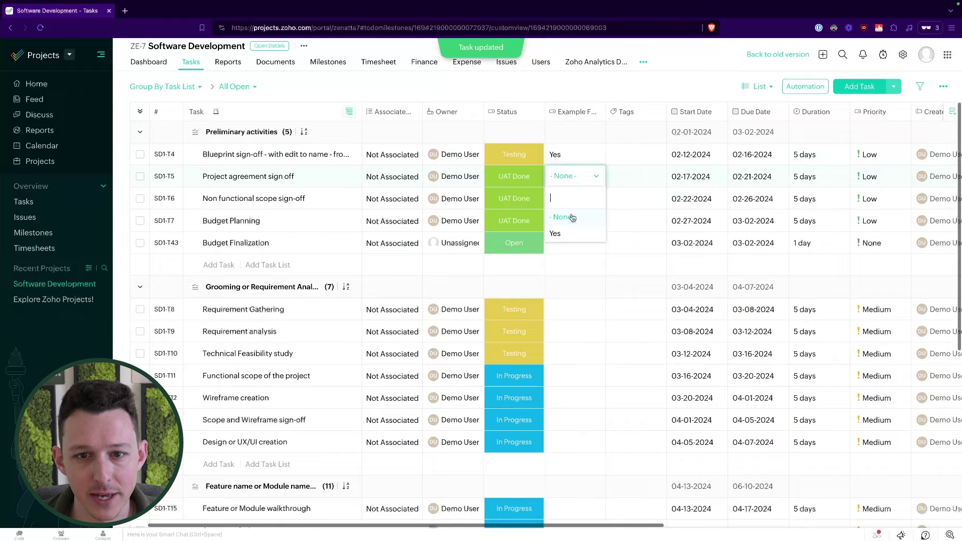
click(611, 89)
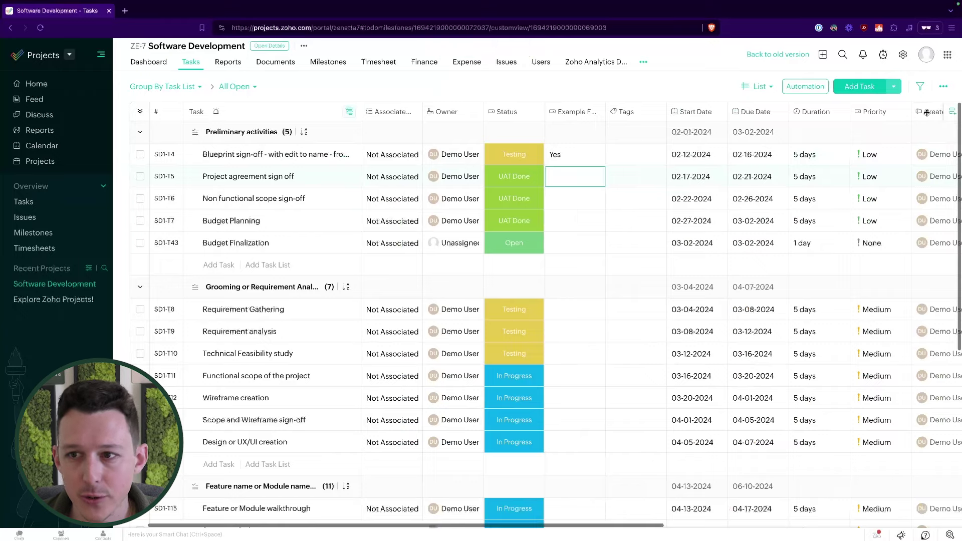
- Add the value No to Example Field's pick list values and apply the changes
right_click(582, 113)
click(621, 207)
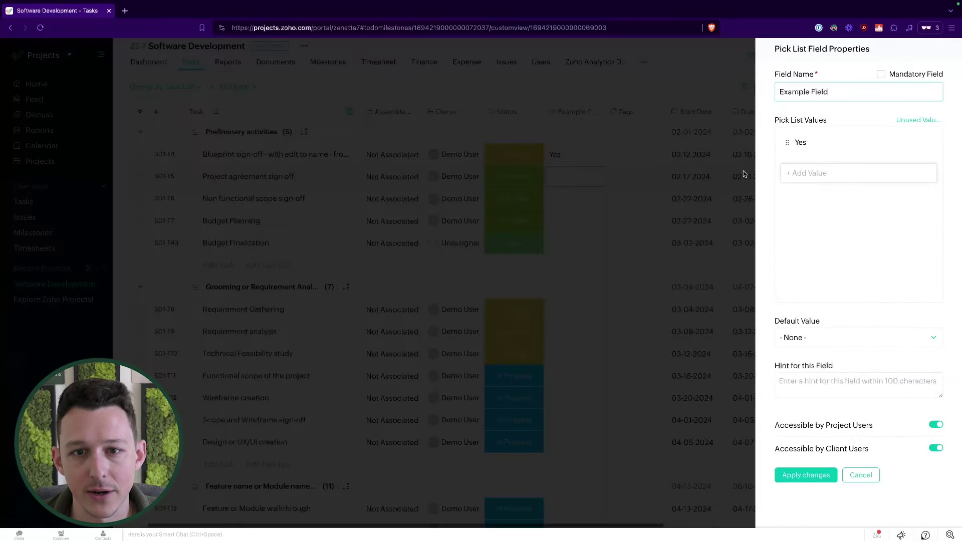
click(839, 180)
text(No)
key(Return)
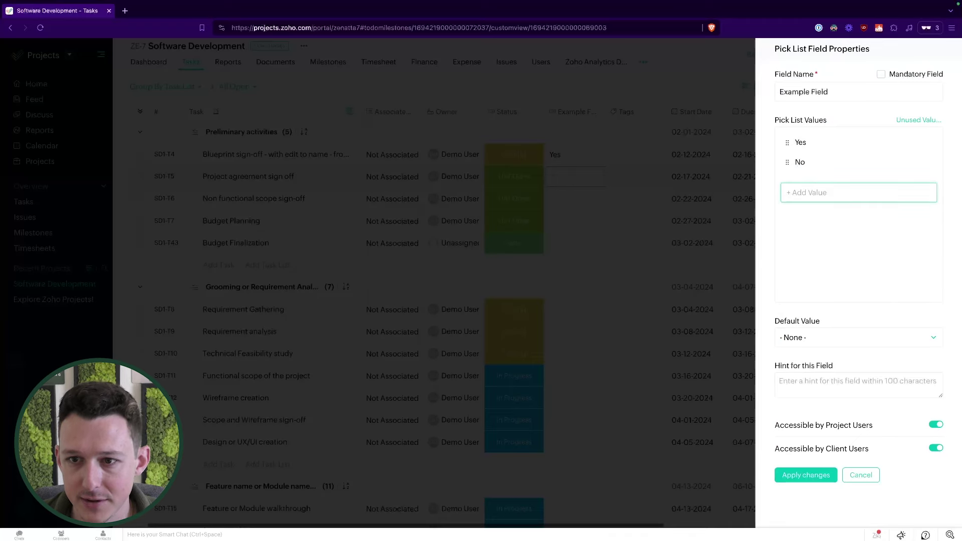
click(808, 474)
- Set Example Field to No for Blueprint sign-off, Yes for Project agreement sign off and No for Budget Planning
click(582, 158)
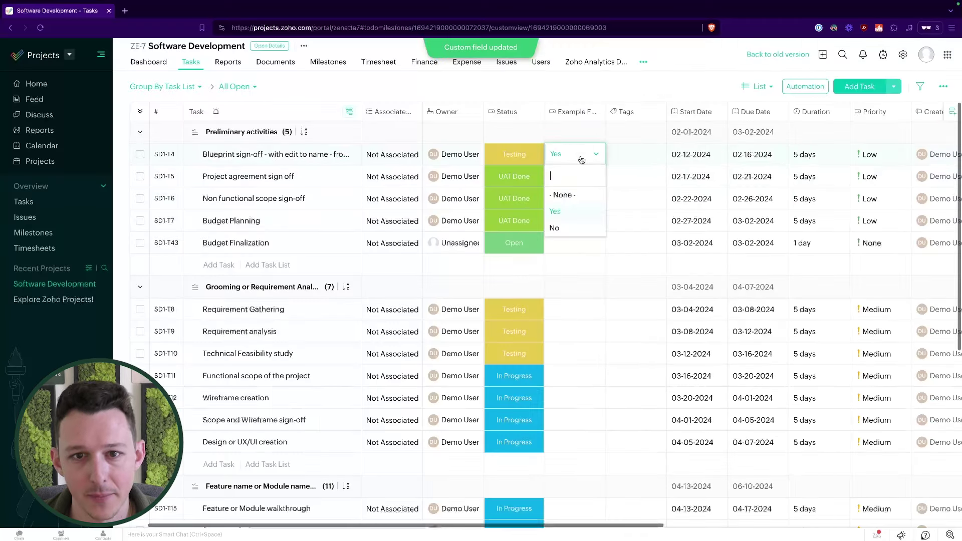
click(568, 227)
click(576, 179)
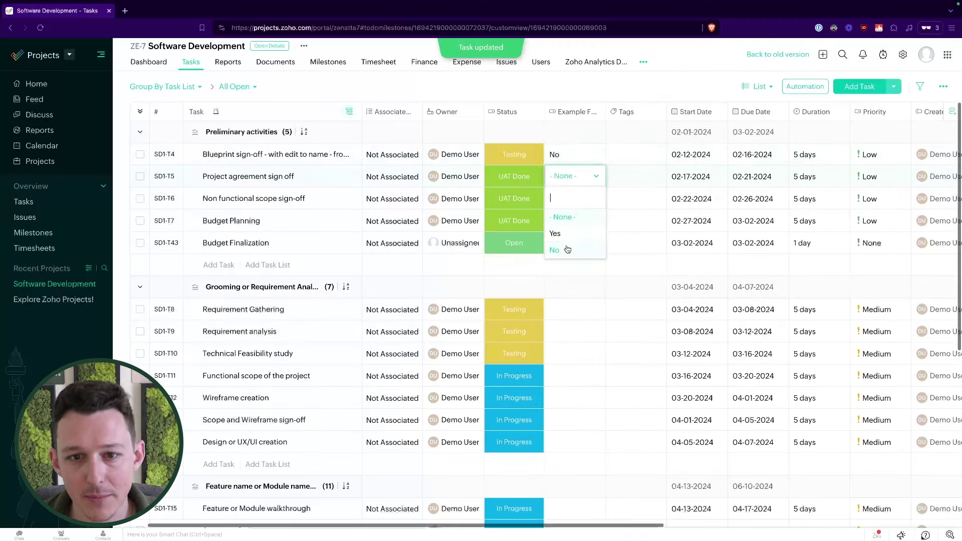
click(569, 234)
click(573, 225)
click(571, 295)
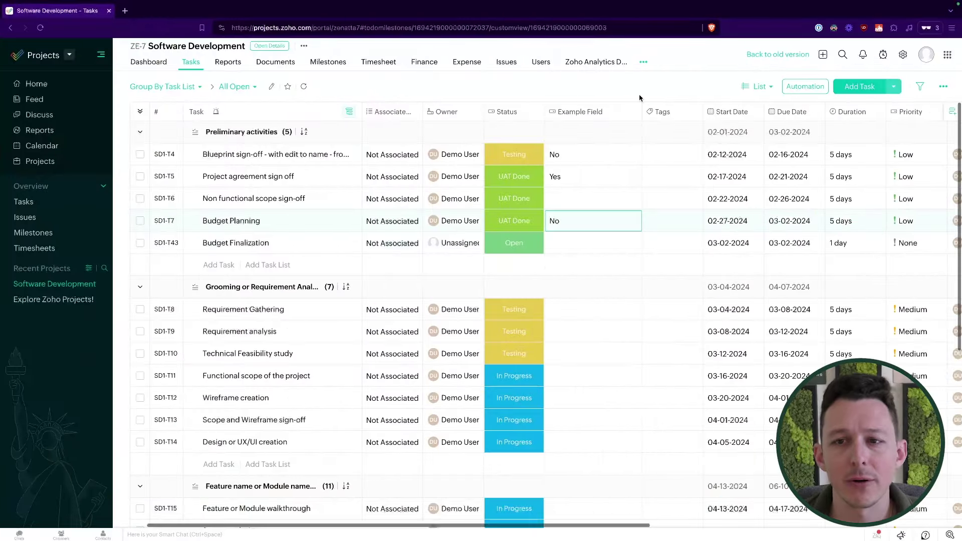
- Open the task workflow rules and activate the Notify Owner on Task Assignment / Status Change rule
click(800, 88)
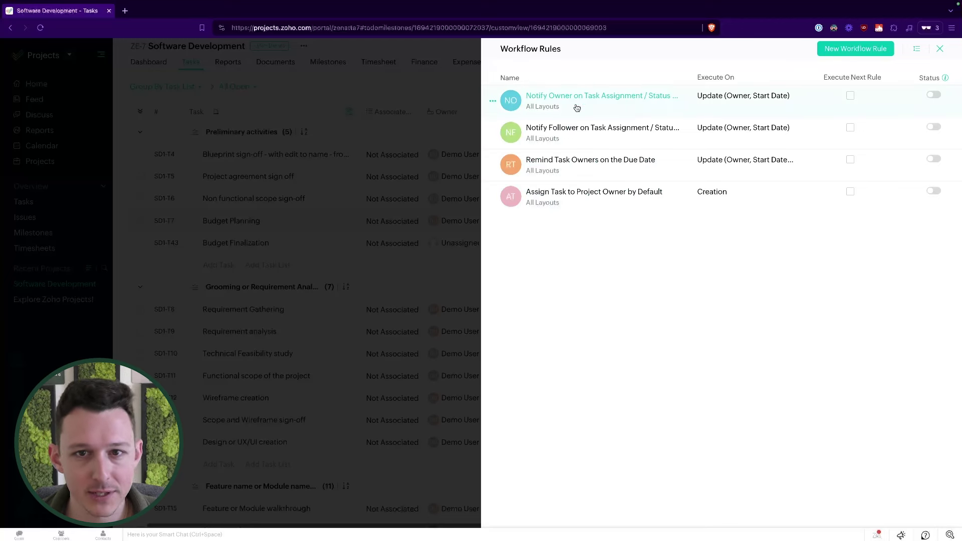
click(934, 95)
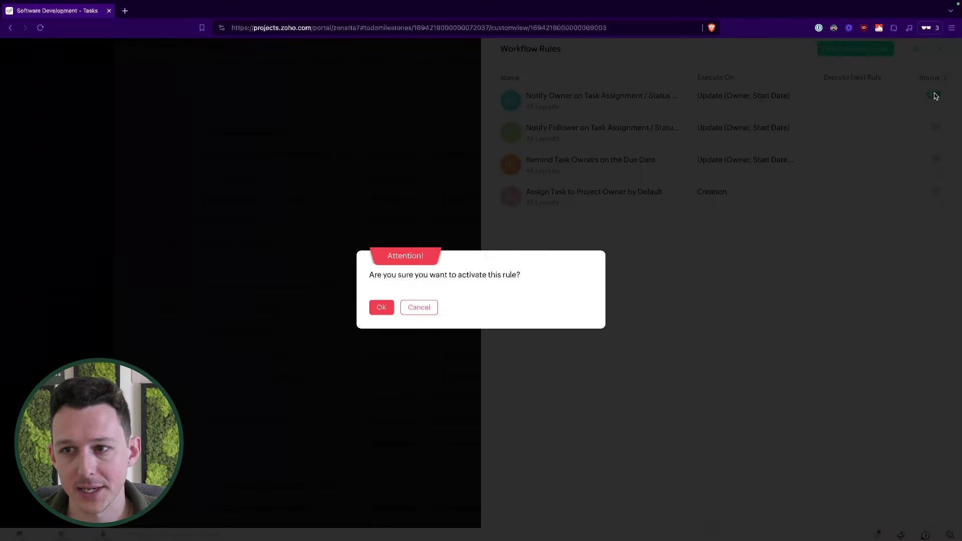
click(393, 307)
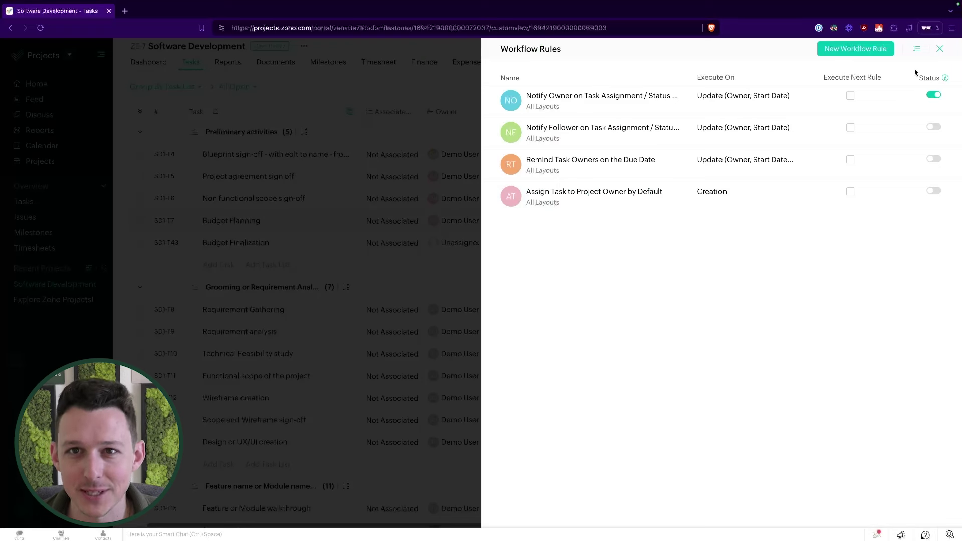
- Start a new workflow rule for the Software Development layout that runs when a task is updated
click(846, 50)
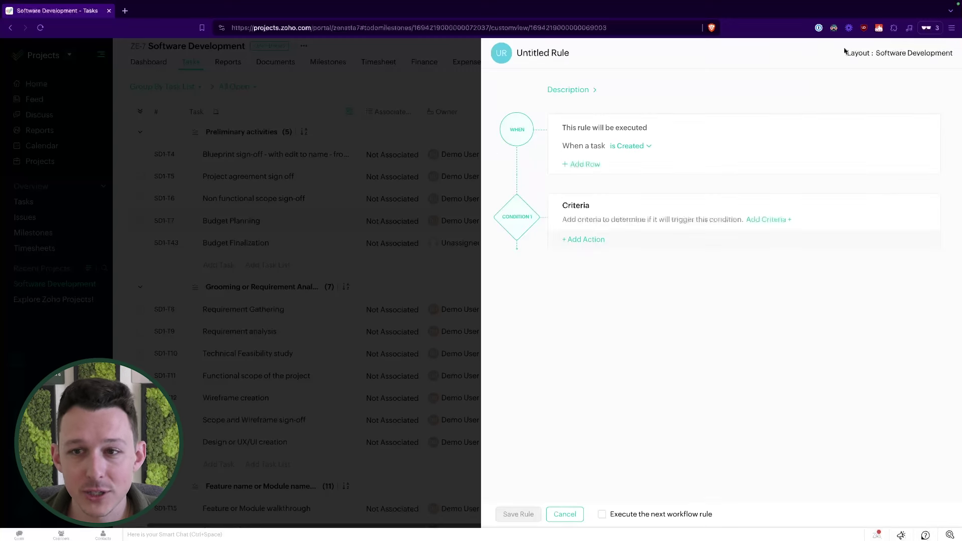
click(637, 146)
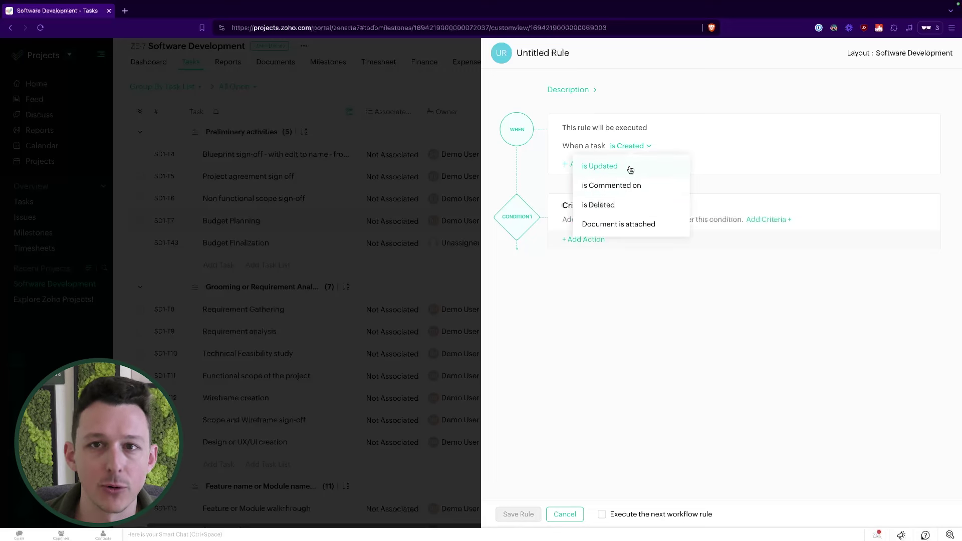
click(630, 170)
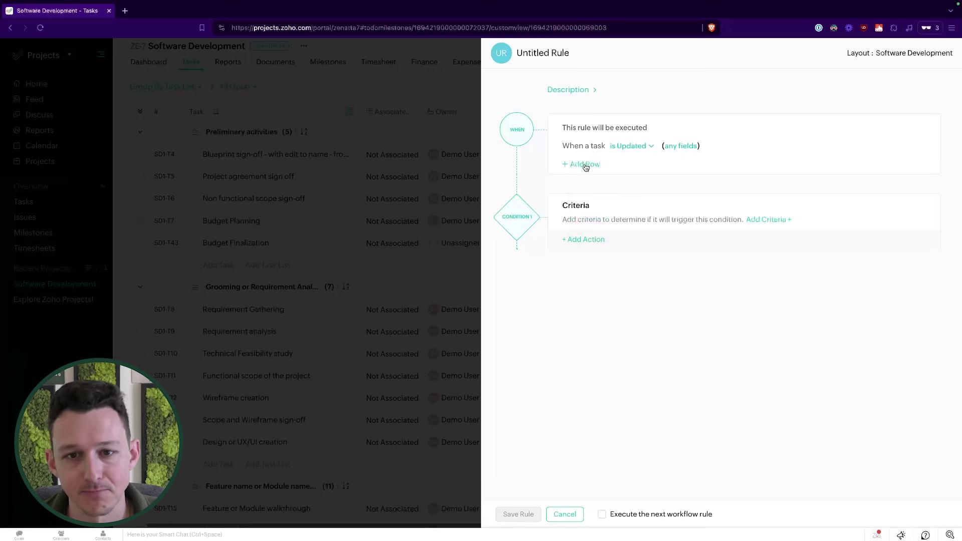
- Check the Update Field and Associate Email Alert actions available for the new rule without adding either one
click(584, 240)
click(602, 259)
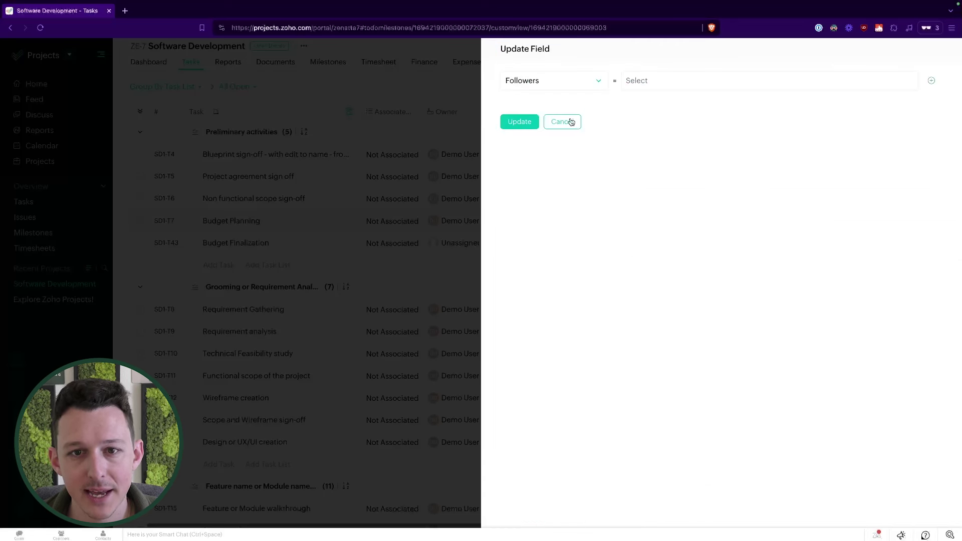
click(571, 122)
click(597, 245)
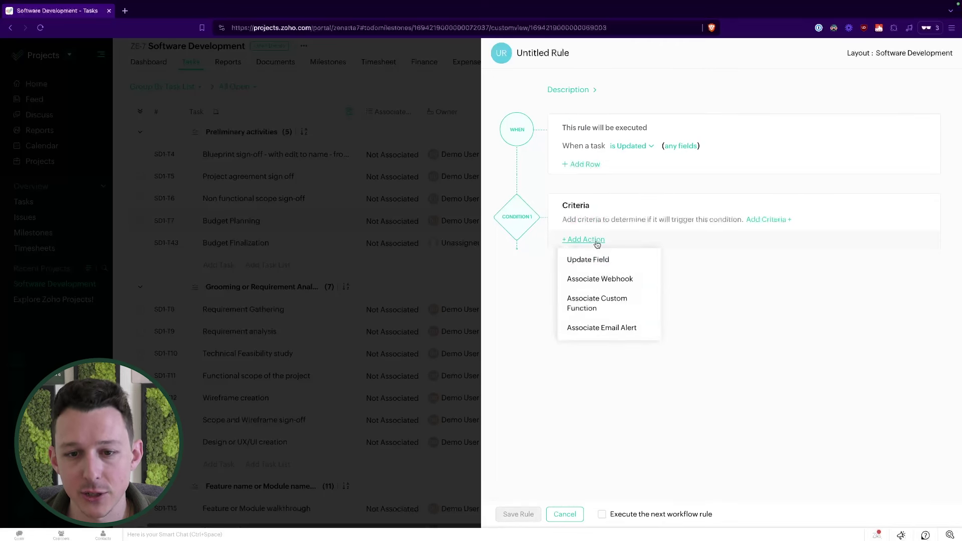
click(605, 328)
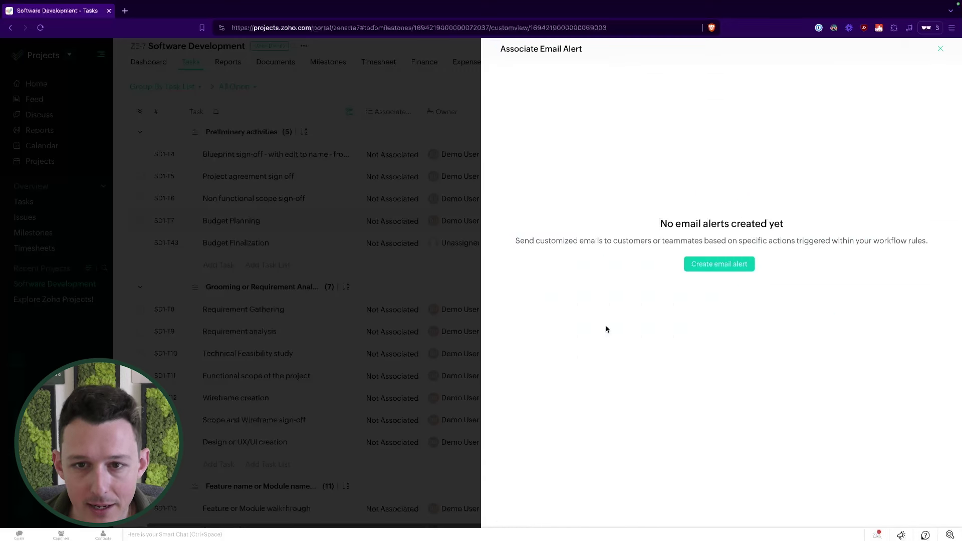
click(937, 50)
- Set the rule to run when a task is deleted and create a "Notify the team" email alert including Associated Team and Project Owner
click(628, 146)
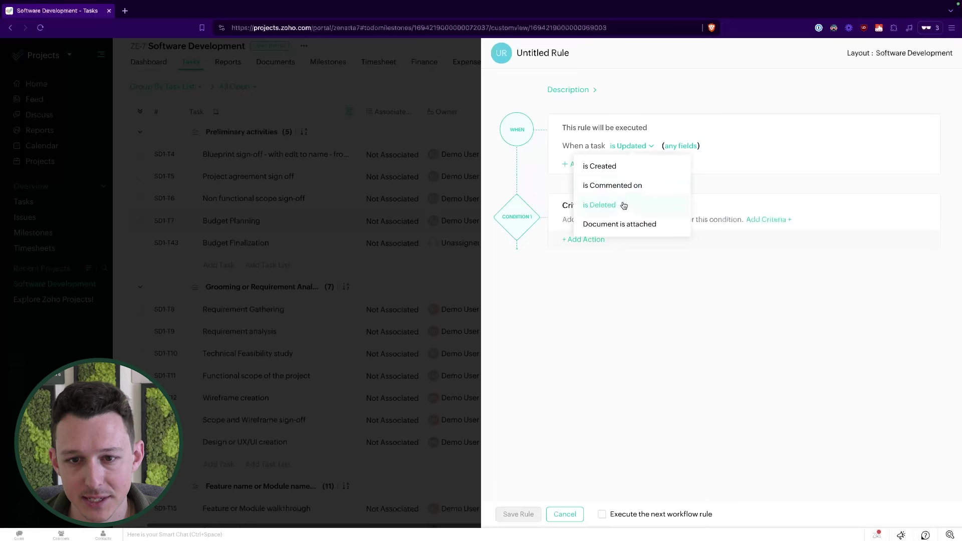
click(600, 205)
click(602, 240)
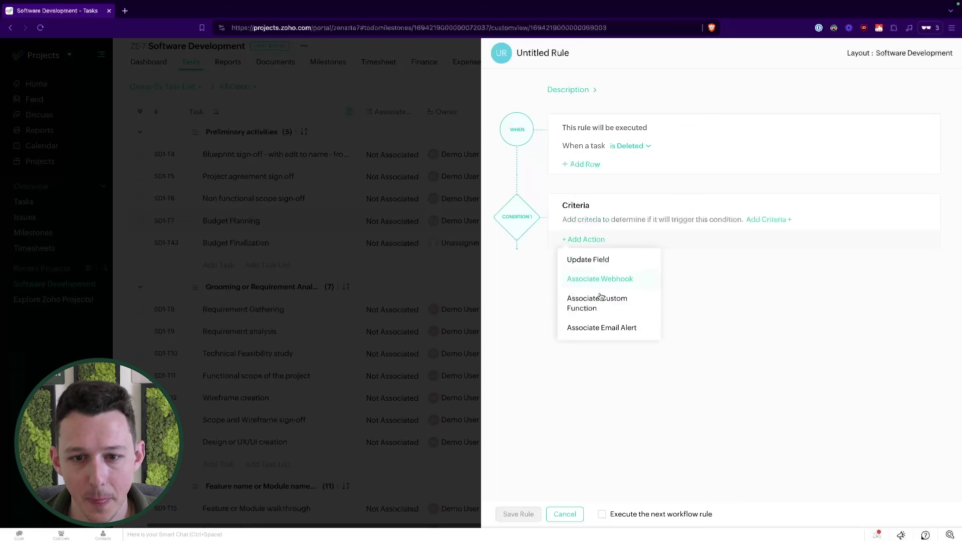
click(597, 328)
click(699, 266)
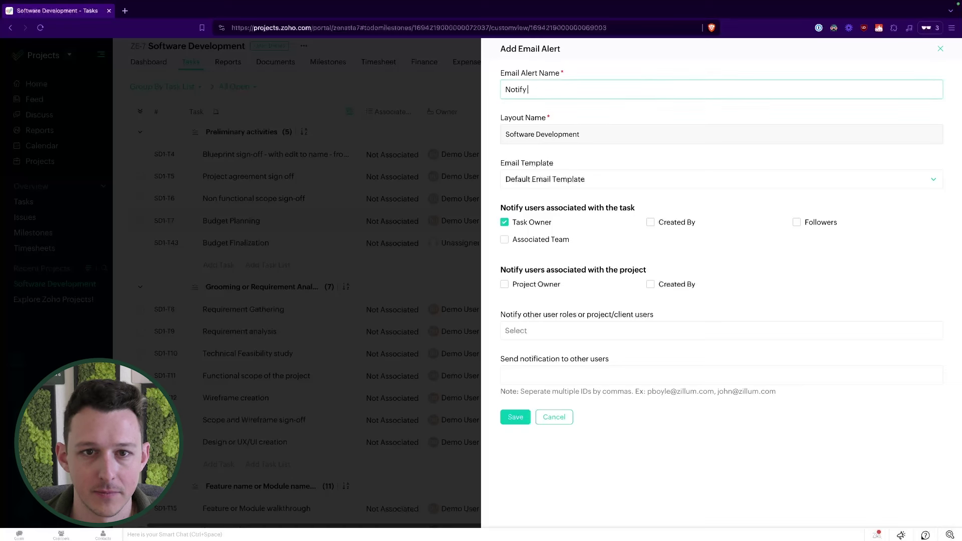
text(Notify the team)
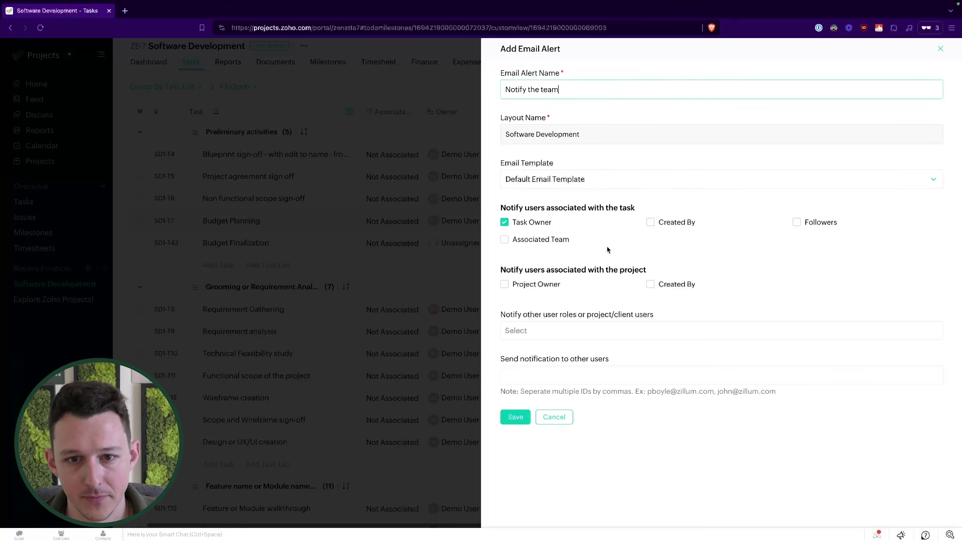
click(555, 242)
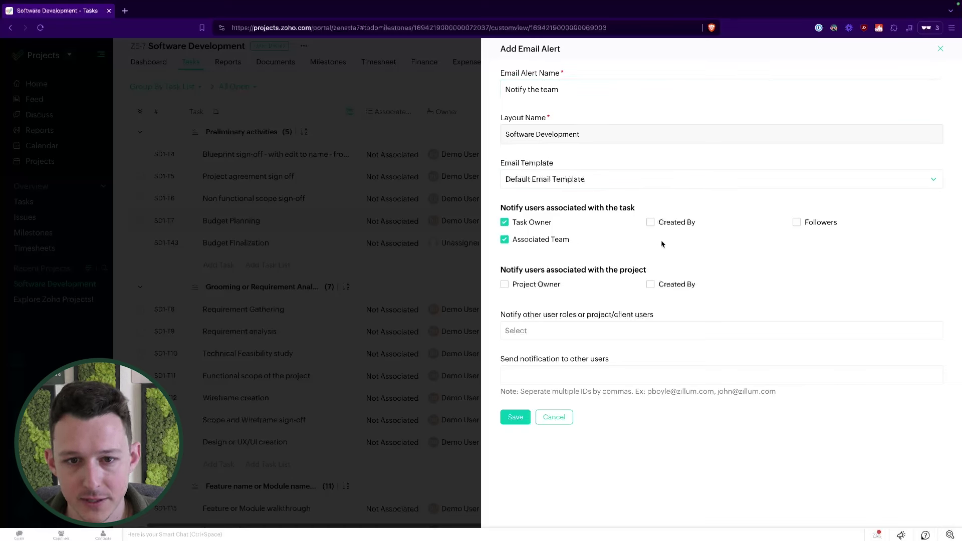
click(511, 285)
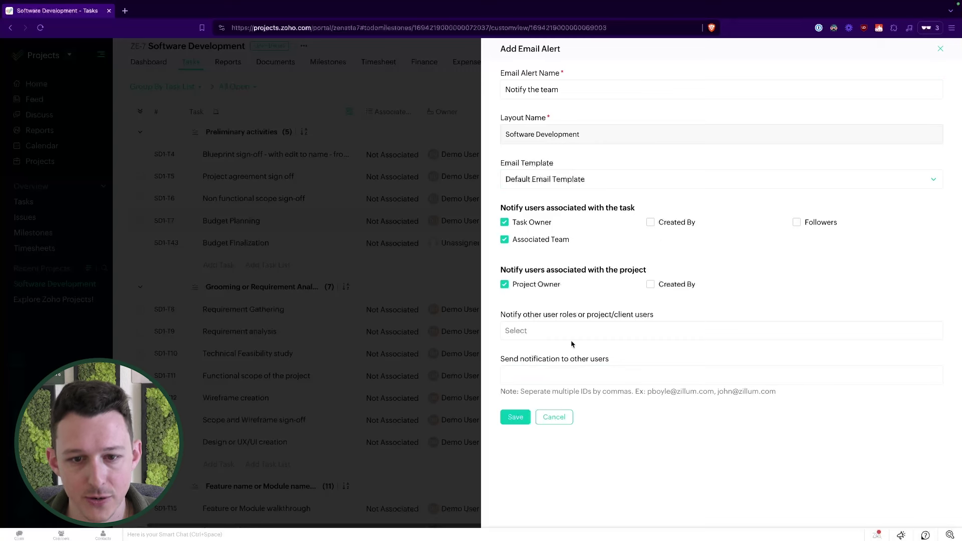
click(516, 418)
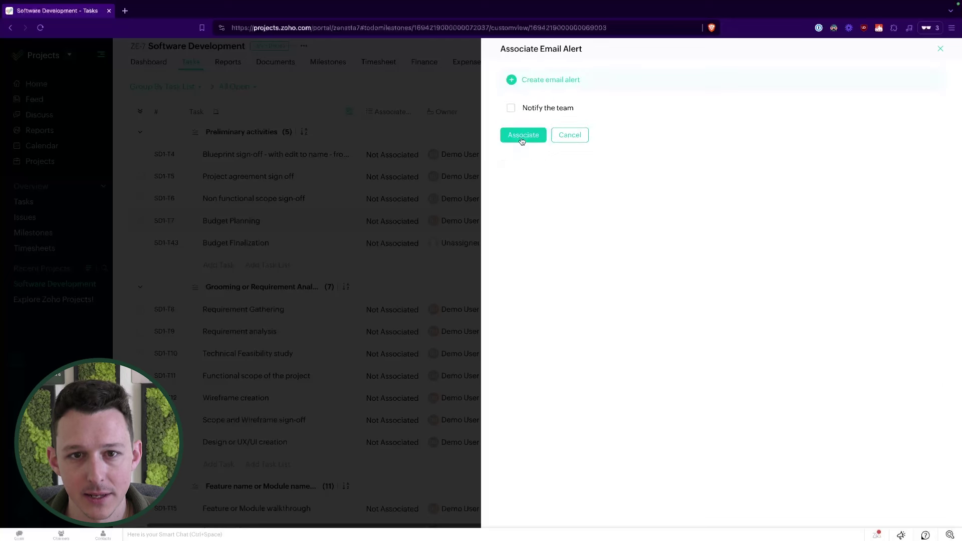
- Associate the Notify the team alert with the rule, save it and apply the changes, and close the workflow rules
click(511, 108)
click(511, 110)
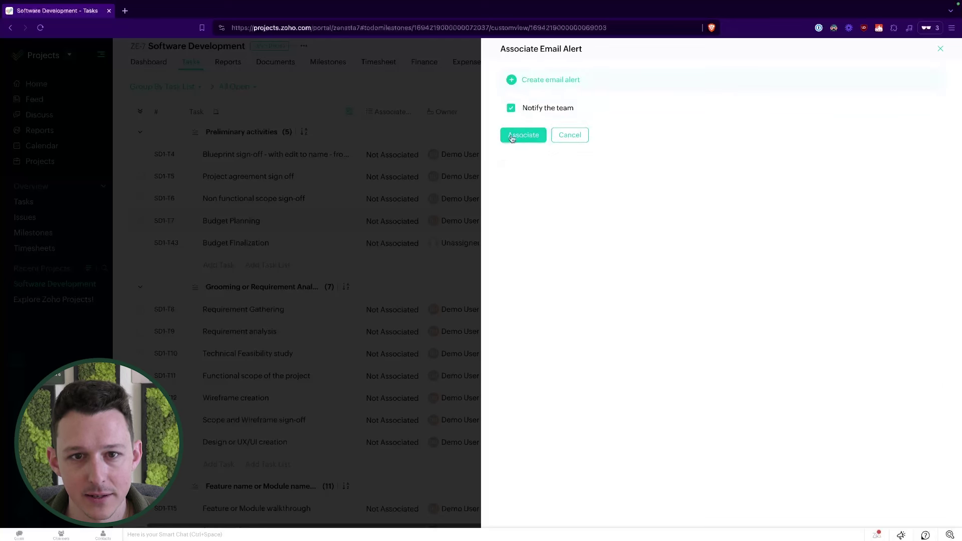
click(524, 134)
click(524, 512)
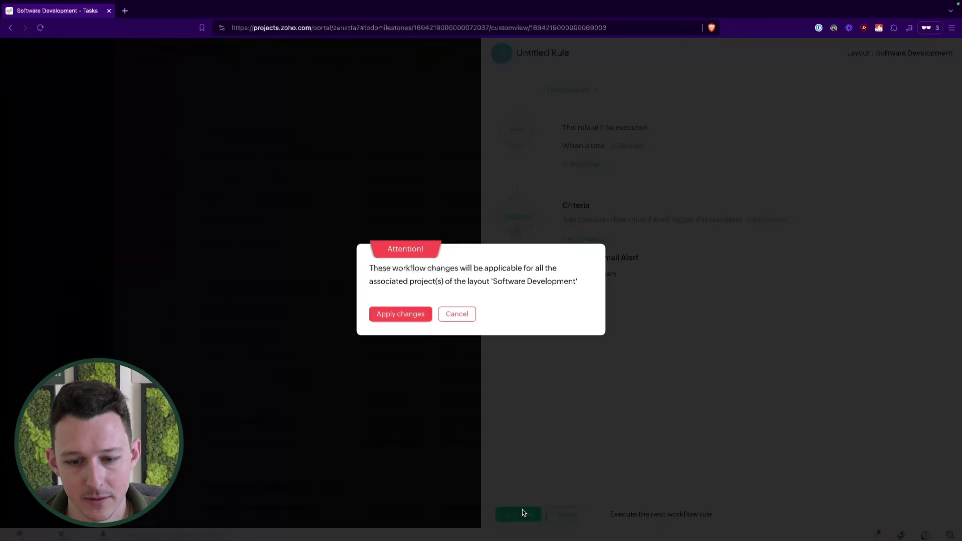
click(395, 313)
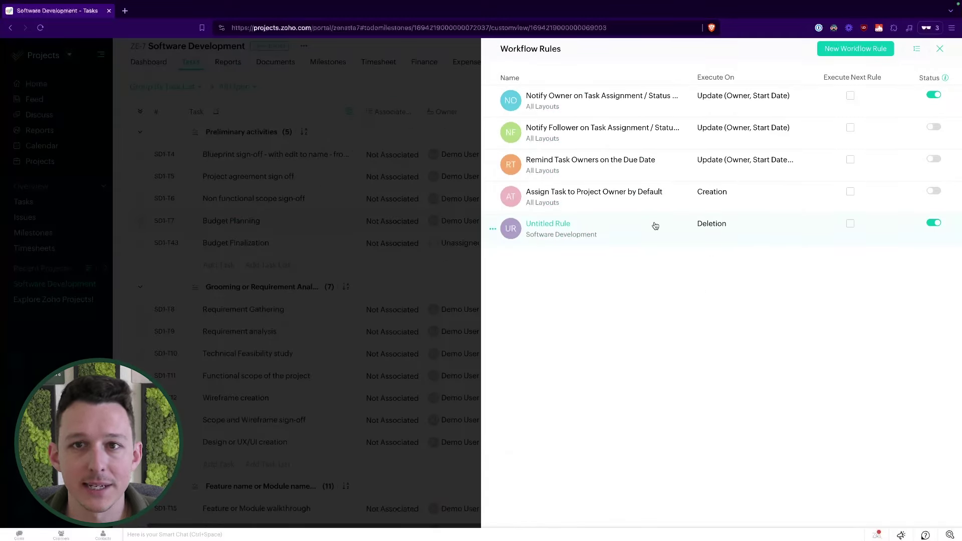
click(940, 50)
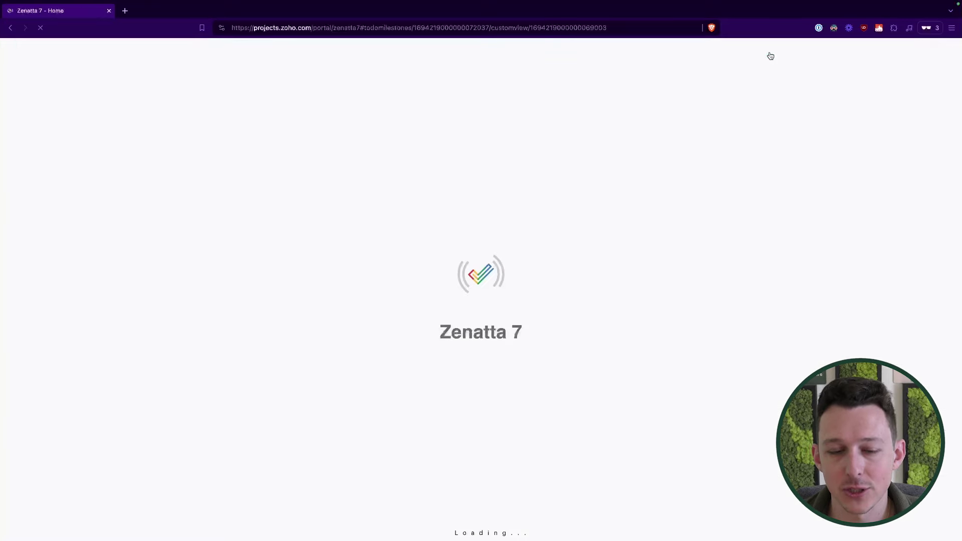
- In the old version's setup, open the Software Development task layout and try adding a Pick List field
click(905, 49)
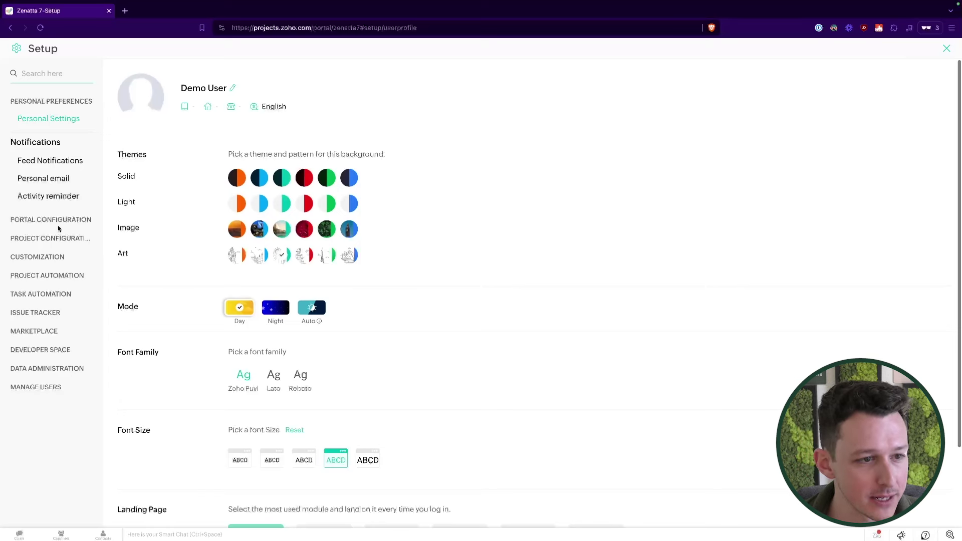
click(48, 258)
click(39, 254)
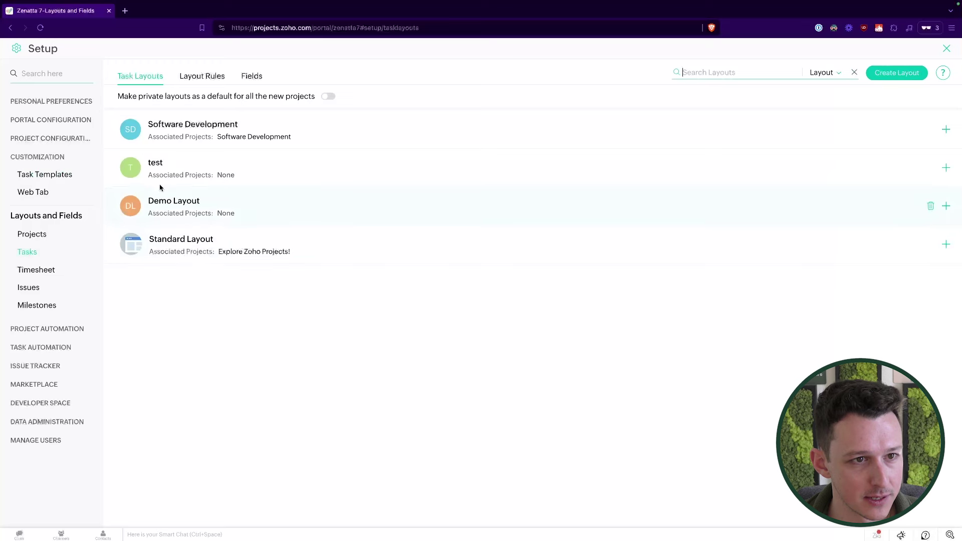
click(180, 128)
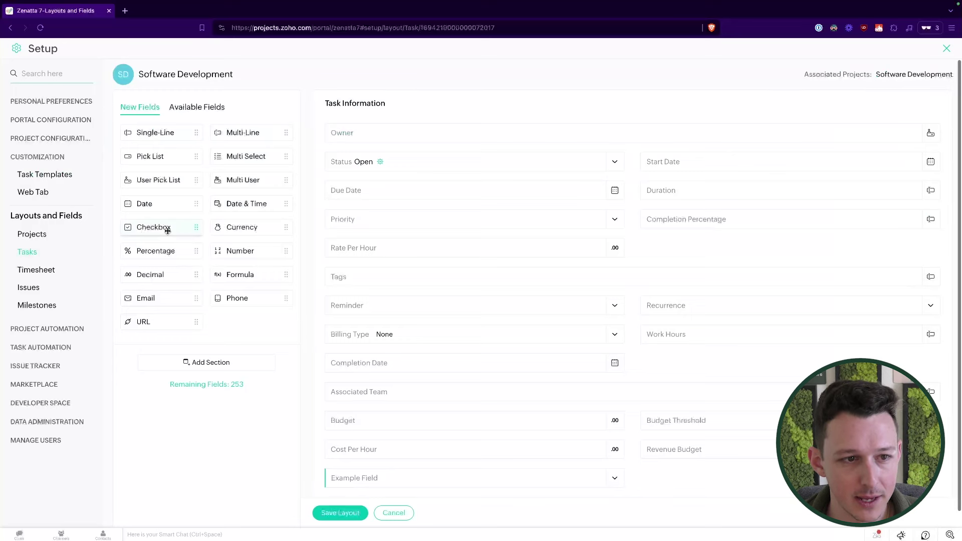
drag(150, 157, 392, 426)
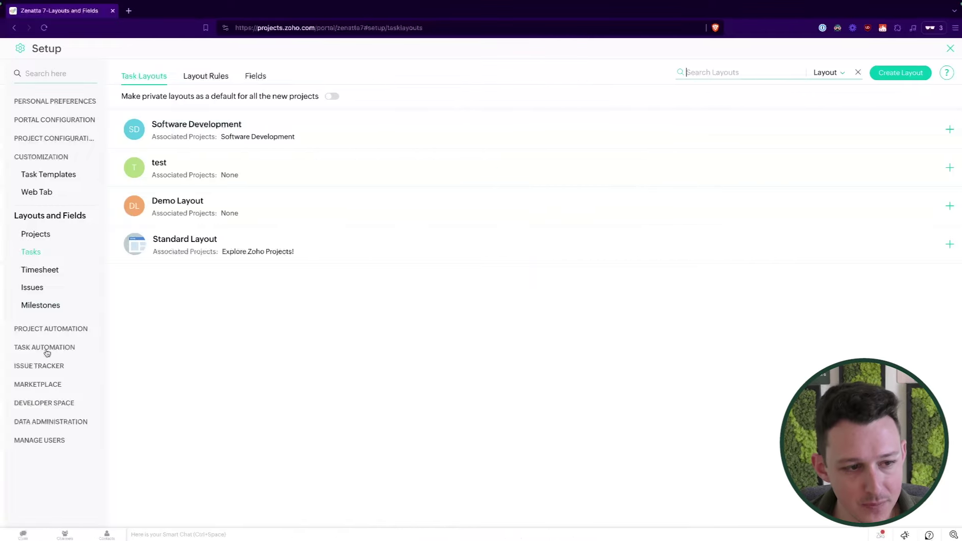
- Review the task automation workflow rules and the Untitled Rule's configuration in Setup, and return to the project's tasks
click(46, 349)
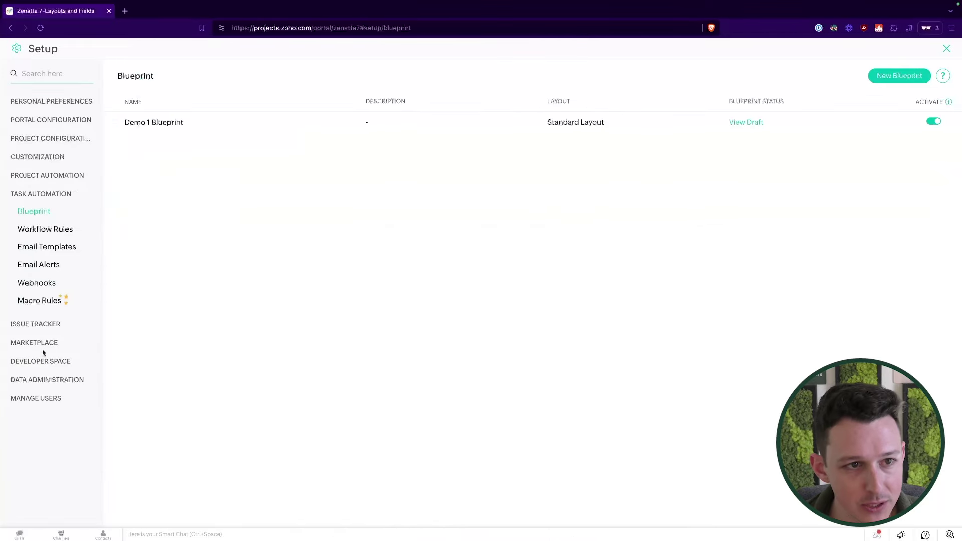
click(44, 230)
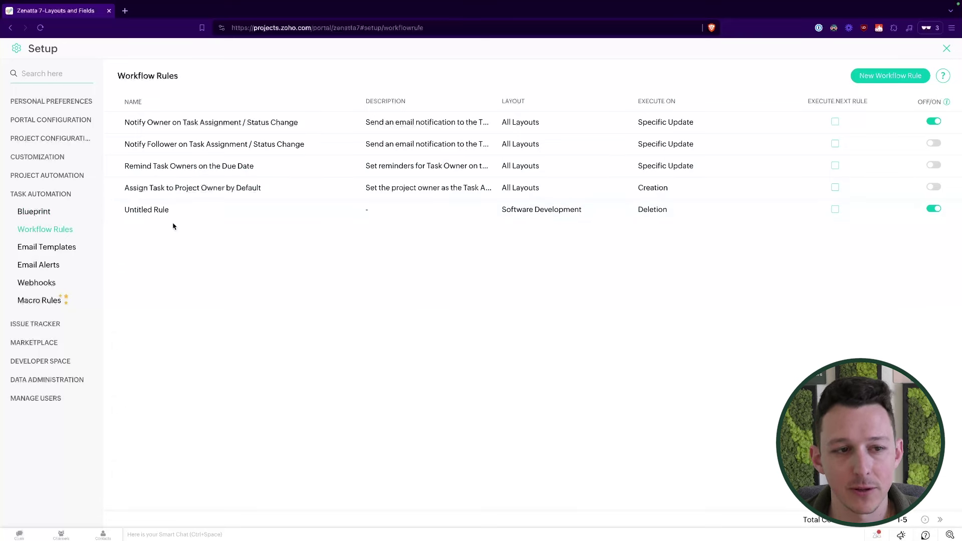
click(159, 210)
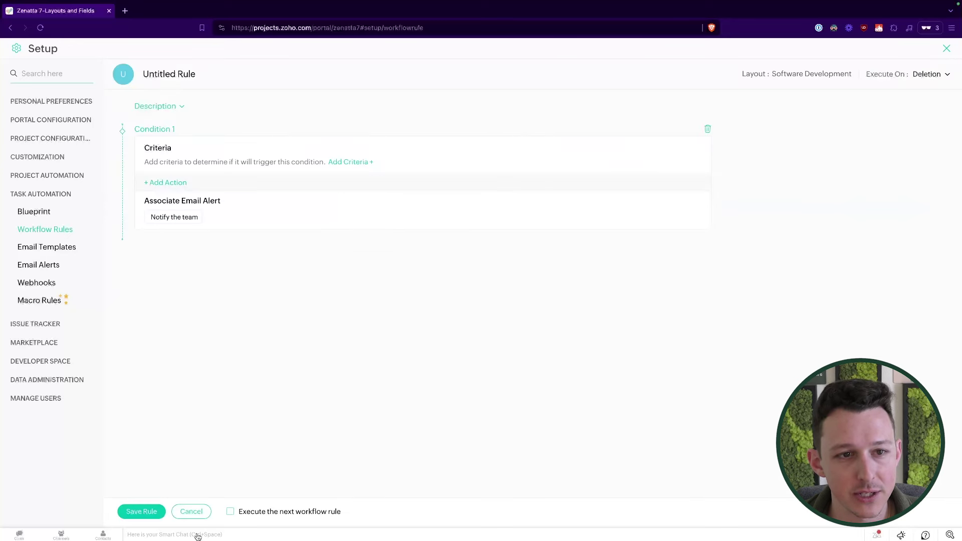
click(193, 512)
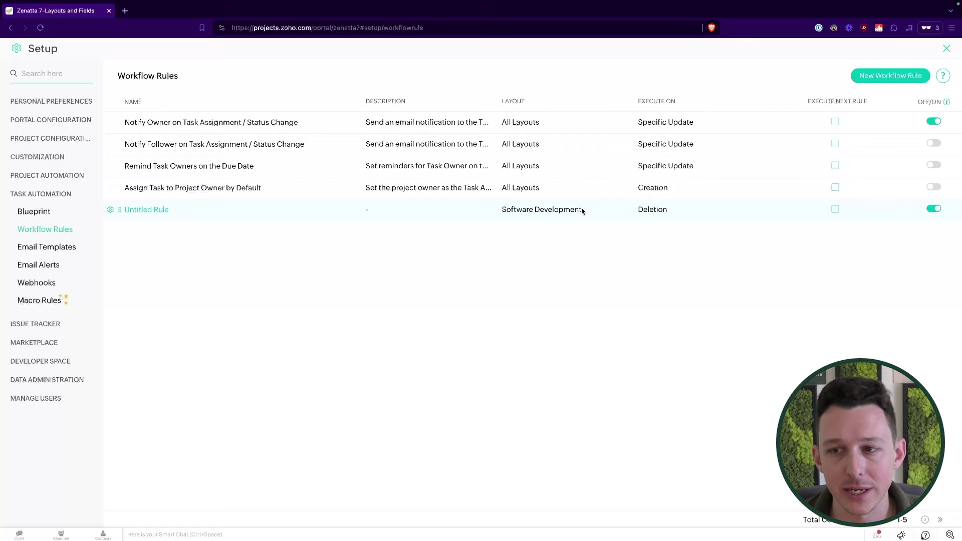
click(947, 49)
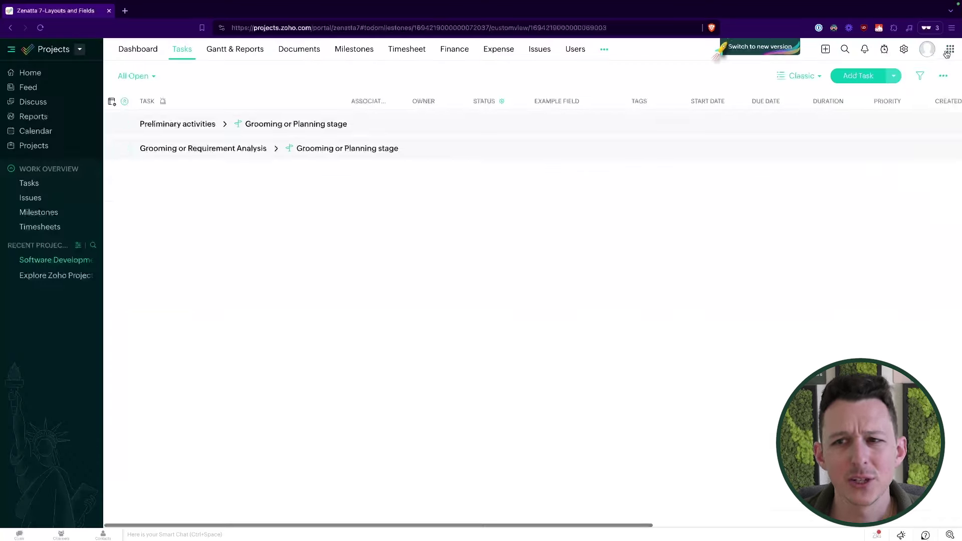
- Switch to the new version and examine the context actions offered for the Blueprint sign-off task
click(760, 50)
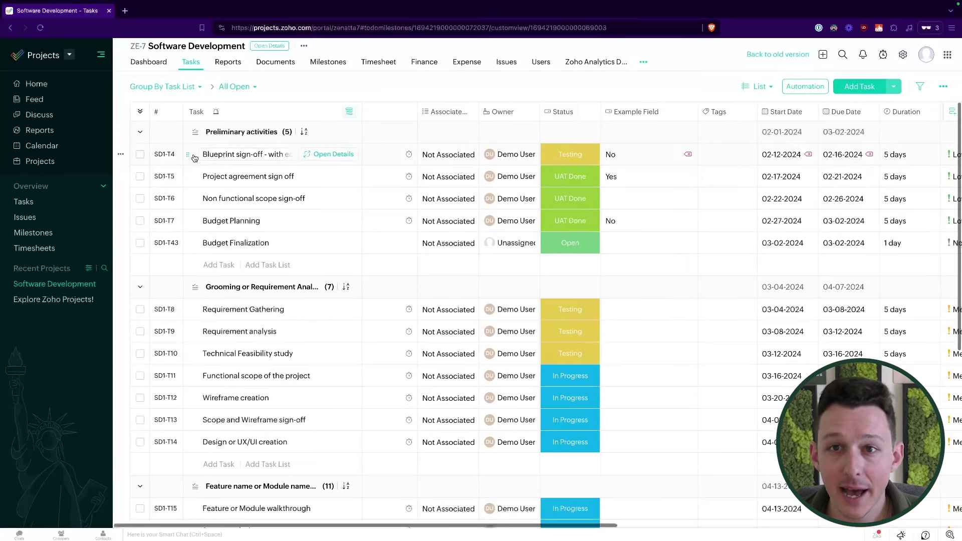
click(195, 158)
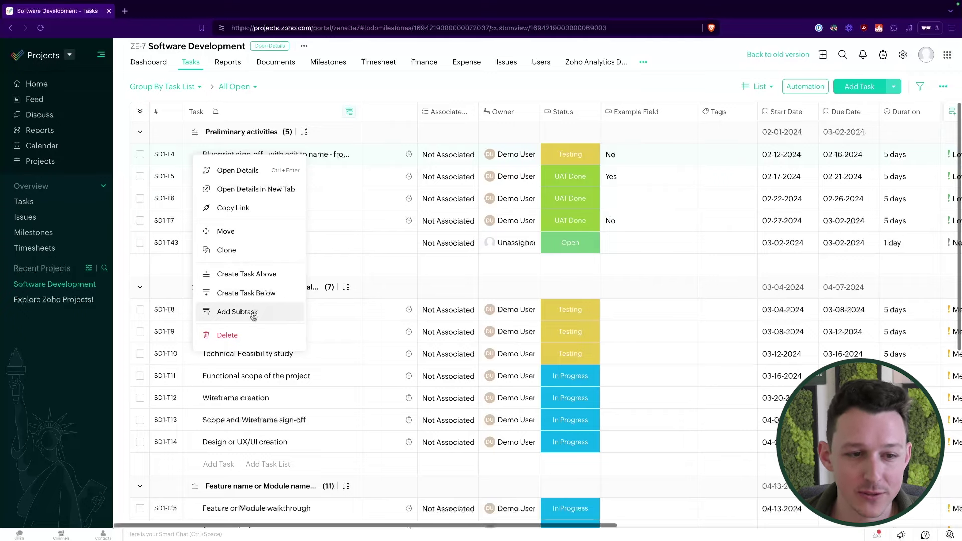
click(288, 86)
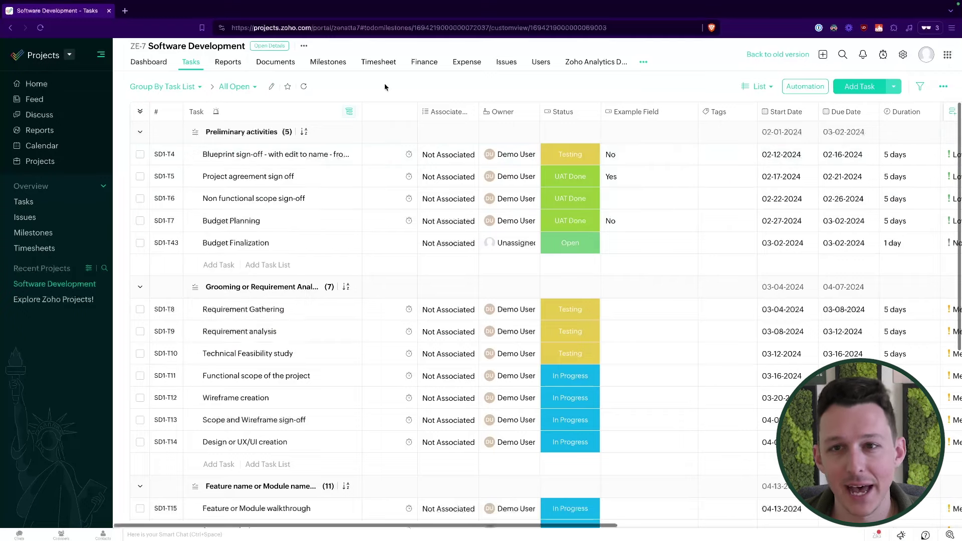
- Return to the old version and check the context actions for the Blueprint sign-off task for comparison
click(759, 55)
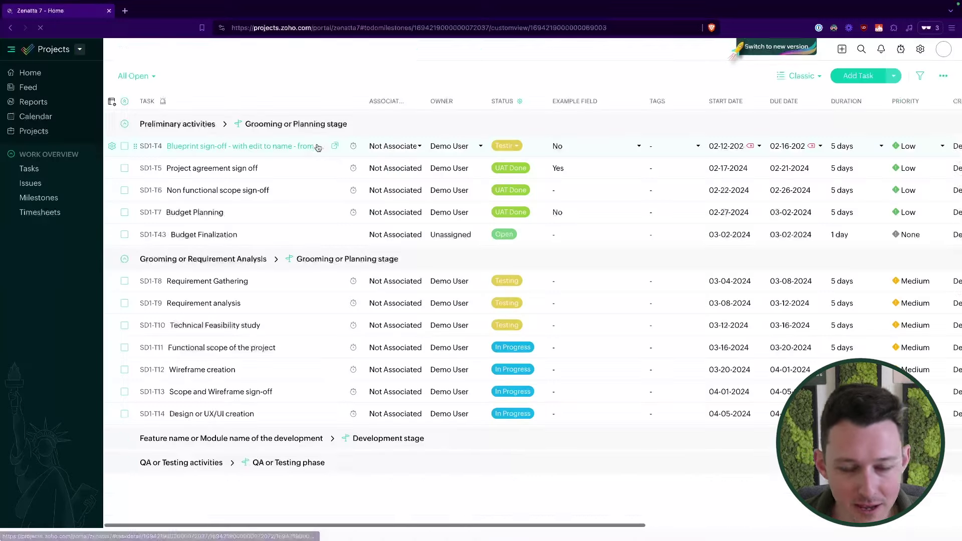
right_click(268, 146)
click(289, 96)
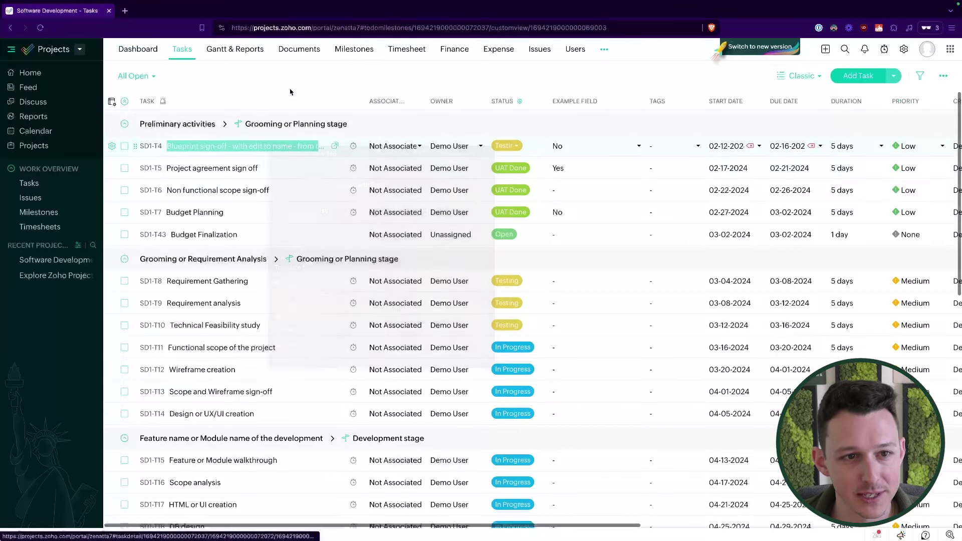
right_click(267, 146)
click(306, 86)
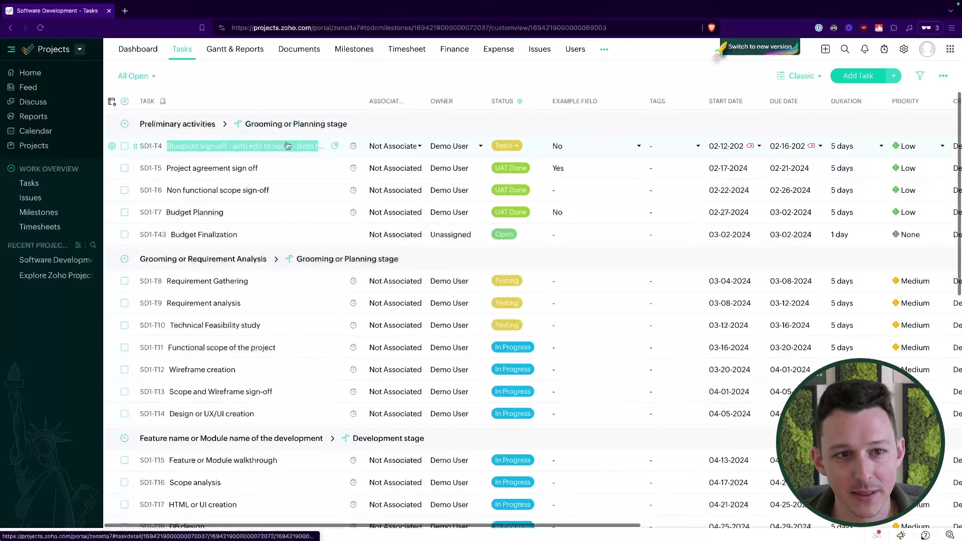
- Make the Project agreement sign off task a subtask of the Blueprint sign-off task
right_click(287, 142)
click(305, 90)
click(305, 90)
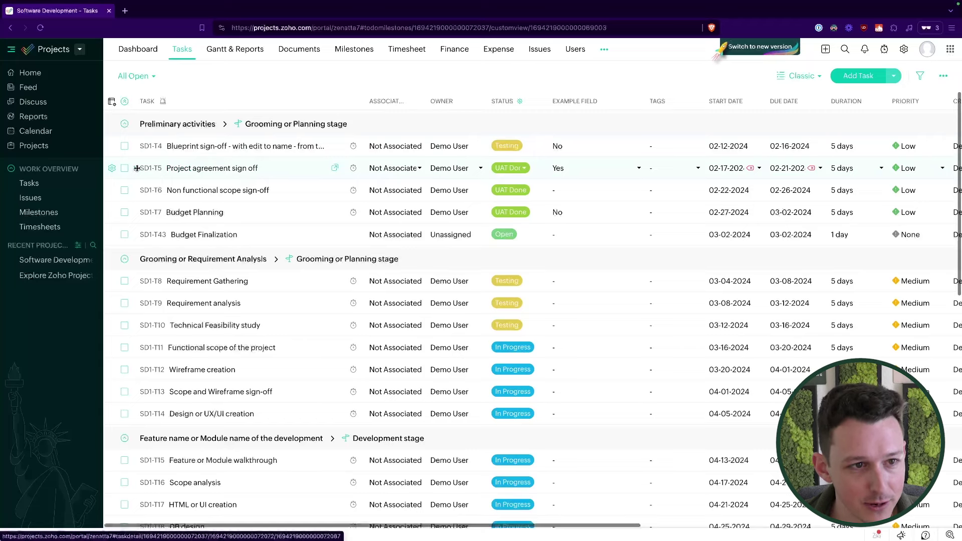
drag(135, 170, 151, 152)
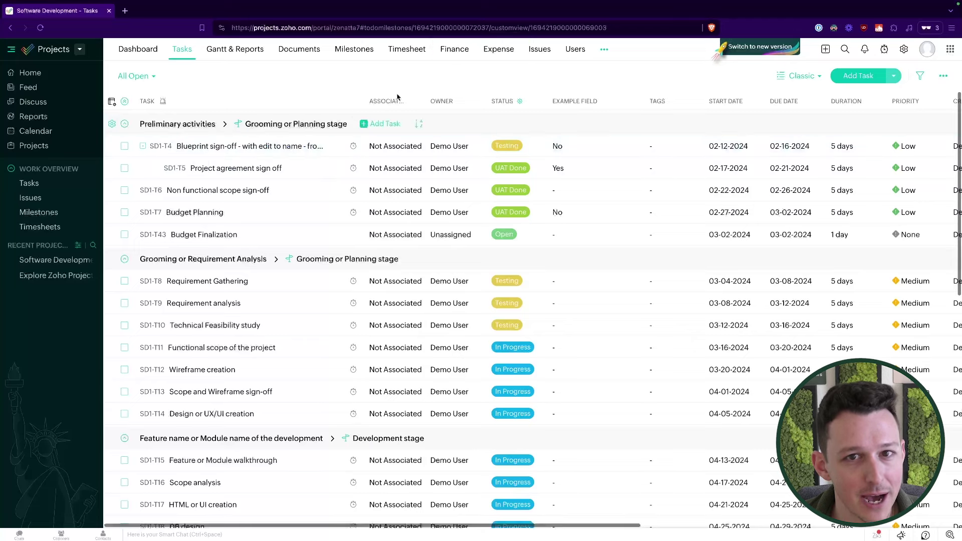
- In the new version, add a subtask named "Add Subtask example" under Budget Planning and check the context actions for Budget Finalization
click(746, 53)
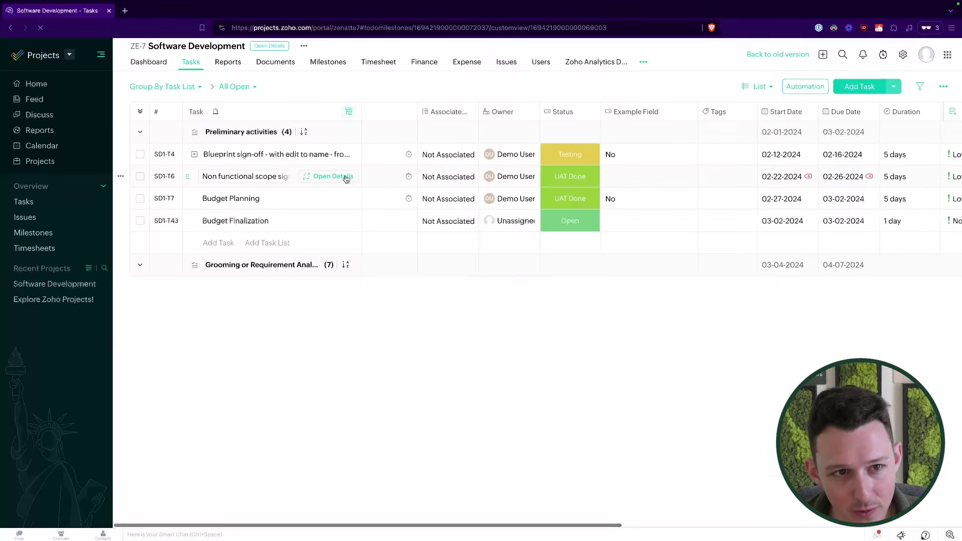
right_click(279, 203)
click(332, 360)
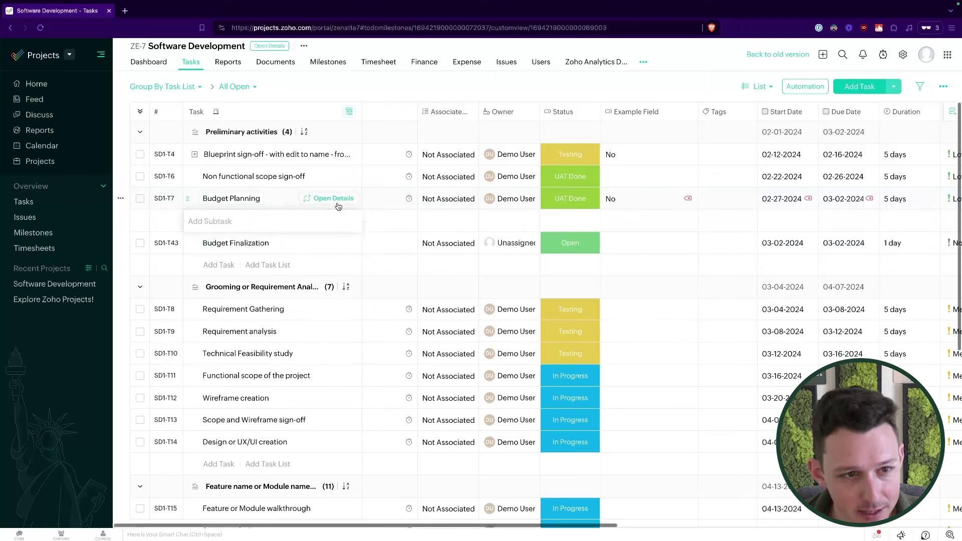
text(Add Subta)
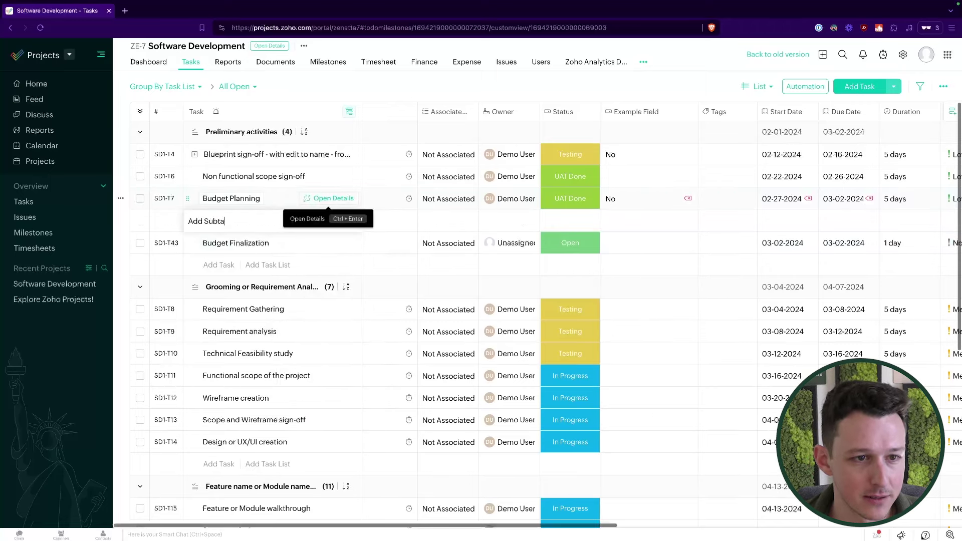
text(sk example)
key(Return)
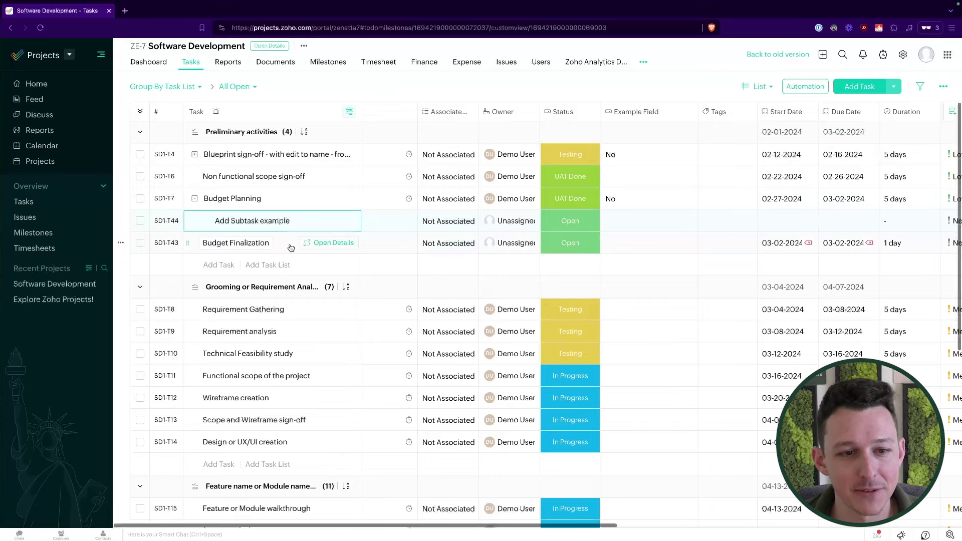
right_click(291, 248)
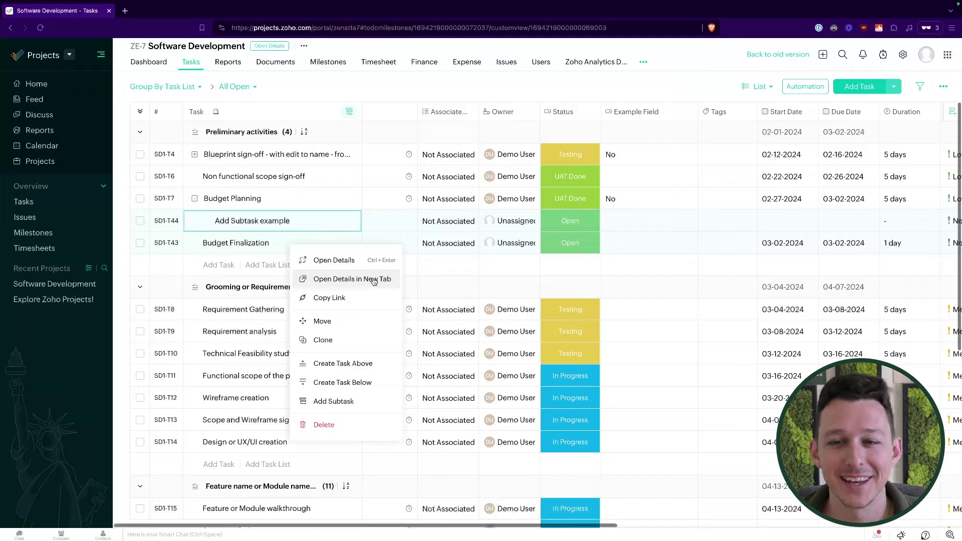
click(666, 93)
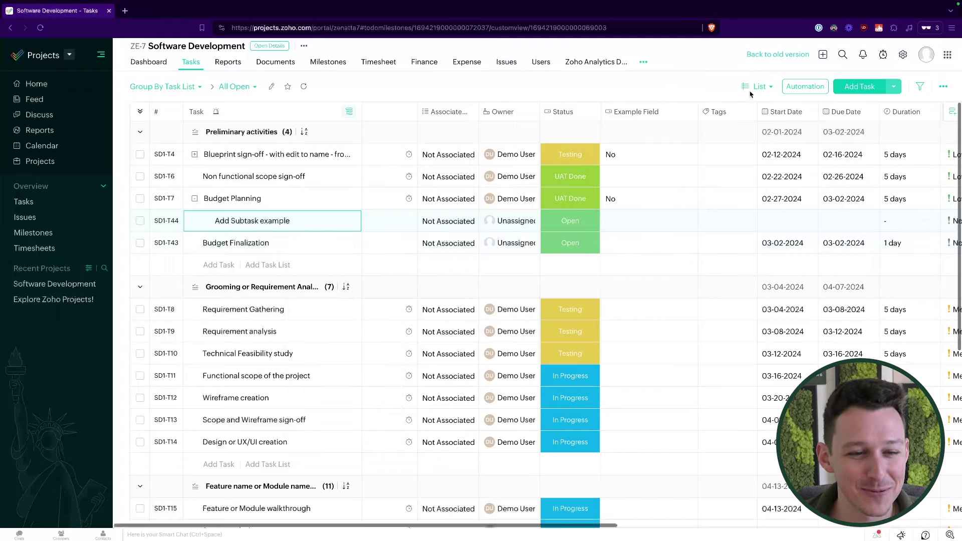
- Return to the old version and move the Wireframe creation task above Functional scope of the project
click(777, 55)
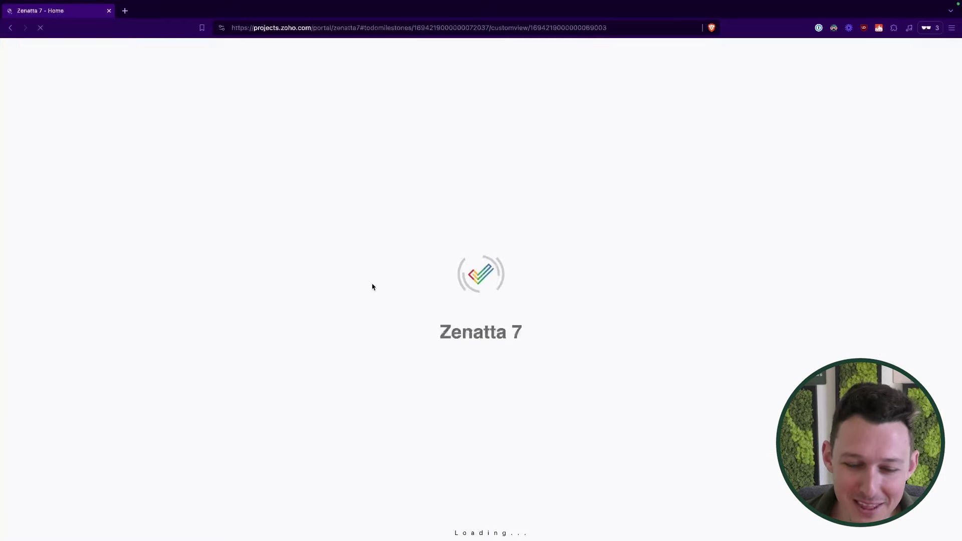
scroll(215, 341, down, 1)
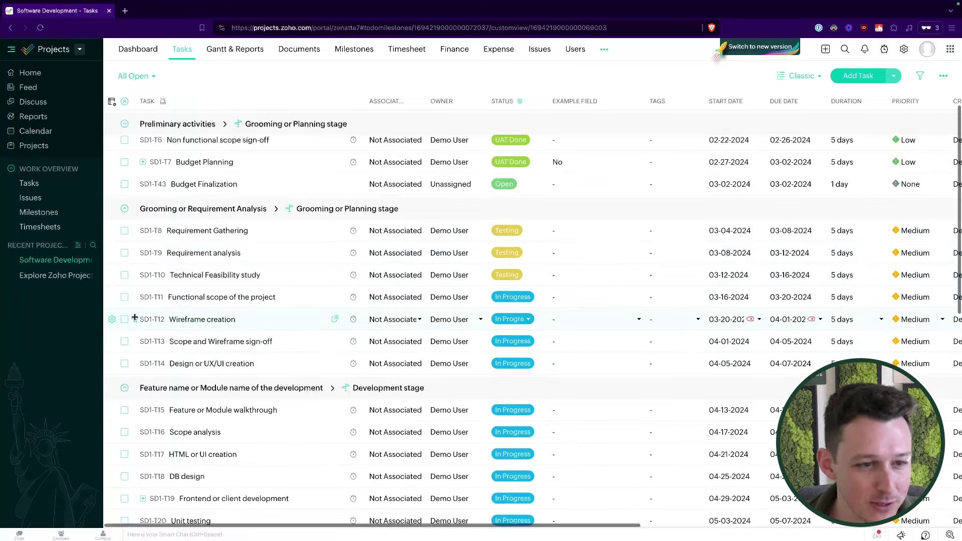
drag(135, 320, 136, 289)
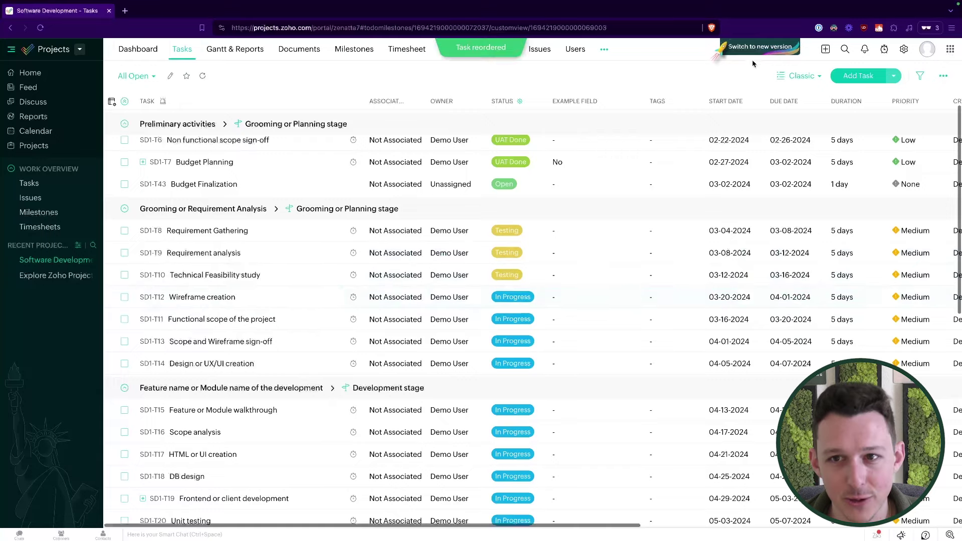
- Switch to the new version and review the context actions offered for the Budget Finalization task
click(760, 49)
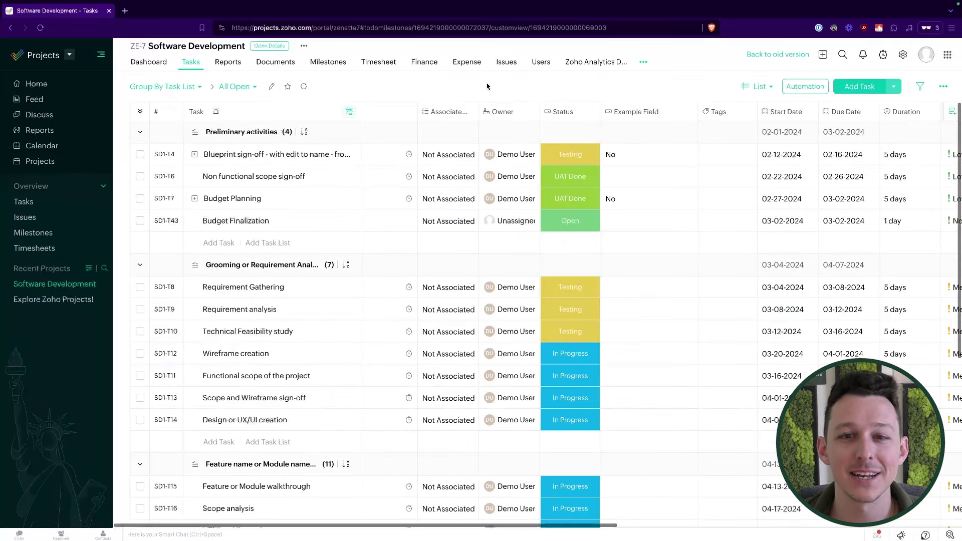
right_click(275, 229)
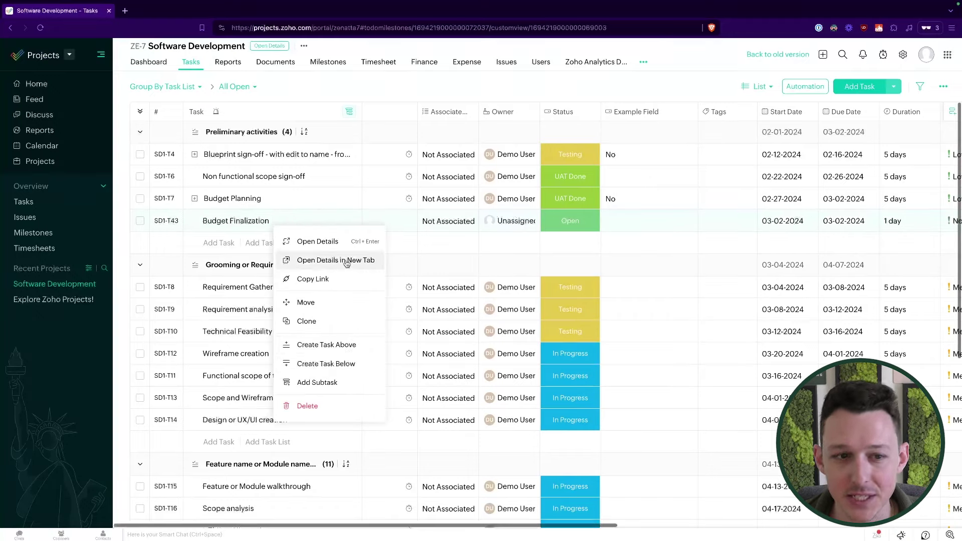
click(360, 89)
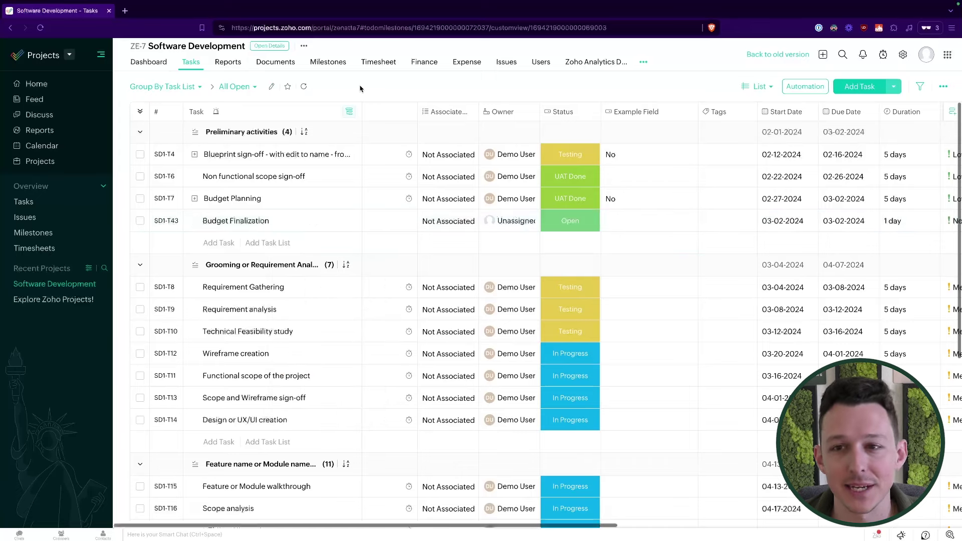
- Show the tasks in Kanban view and add a task named "Create an example Task" to the Open column
click(762, 89)
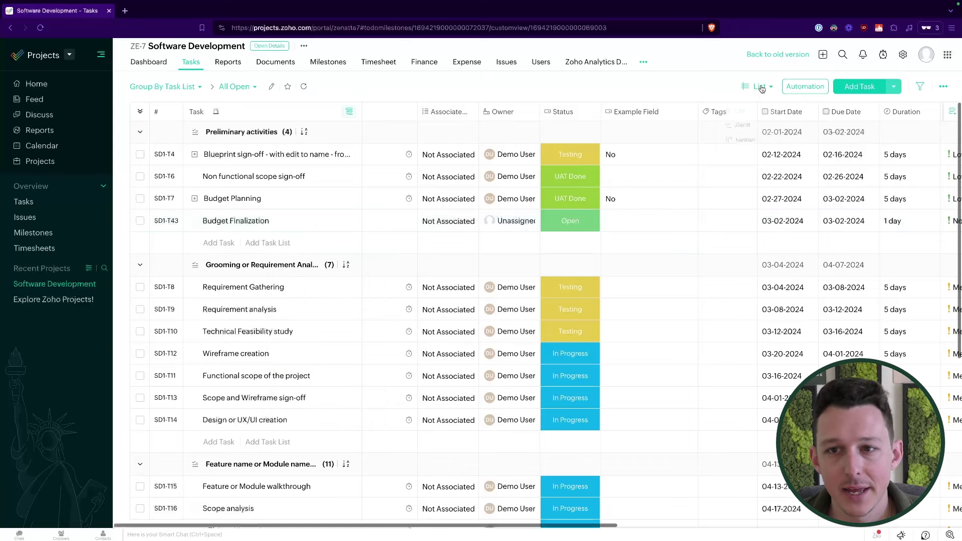
click(746, 152)
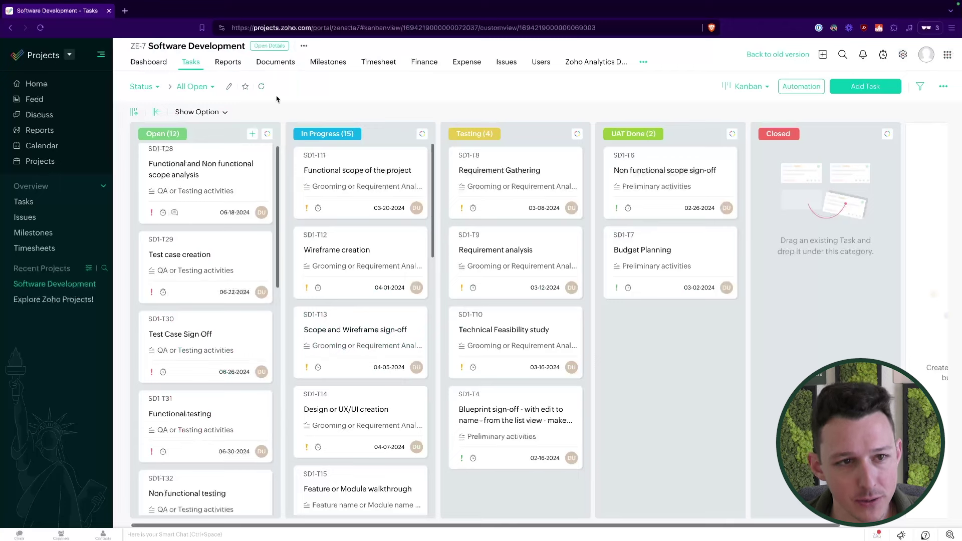
click(252, 133)
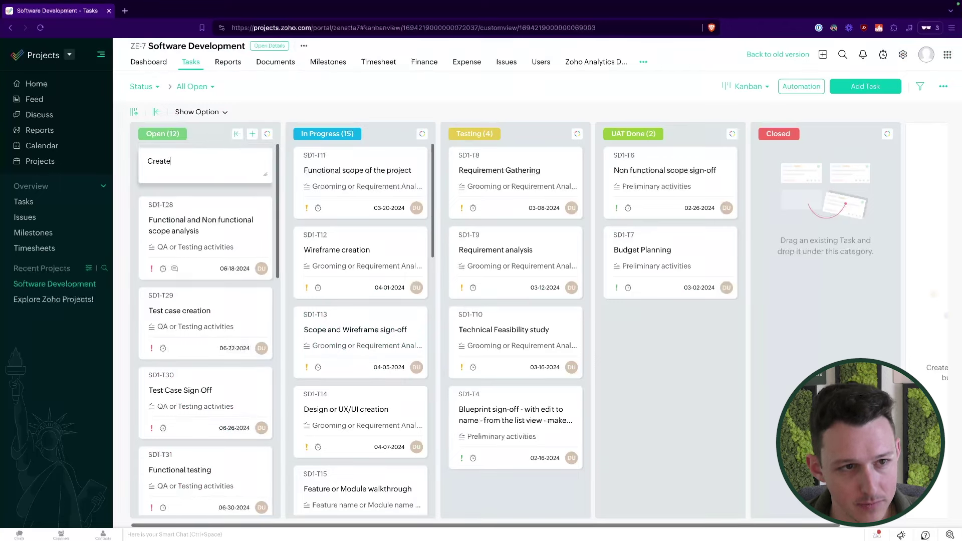
text(Create an example Task)
key(Return)
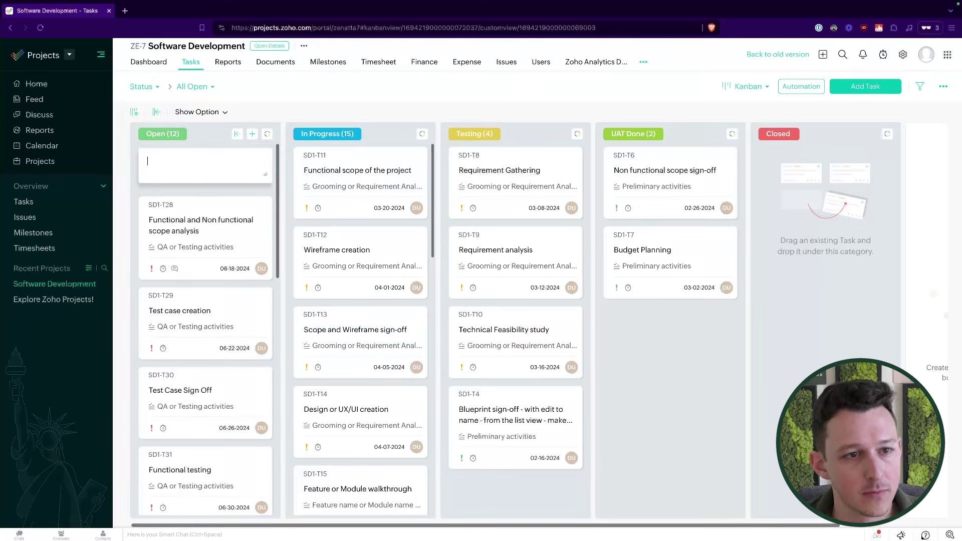
click(346, 90)
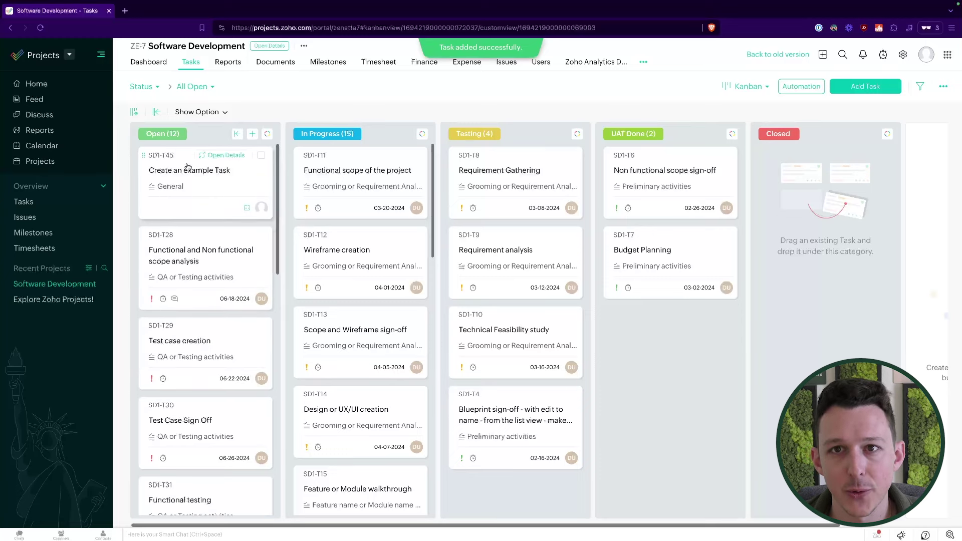
- Set the example task's due date to 02-28-2024 and assign Demo User and the second listed user as owners
click(247, 209)
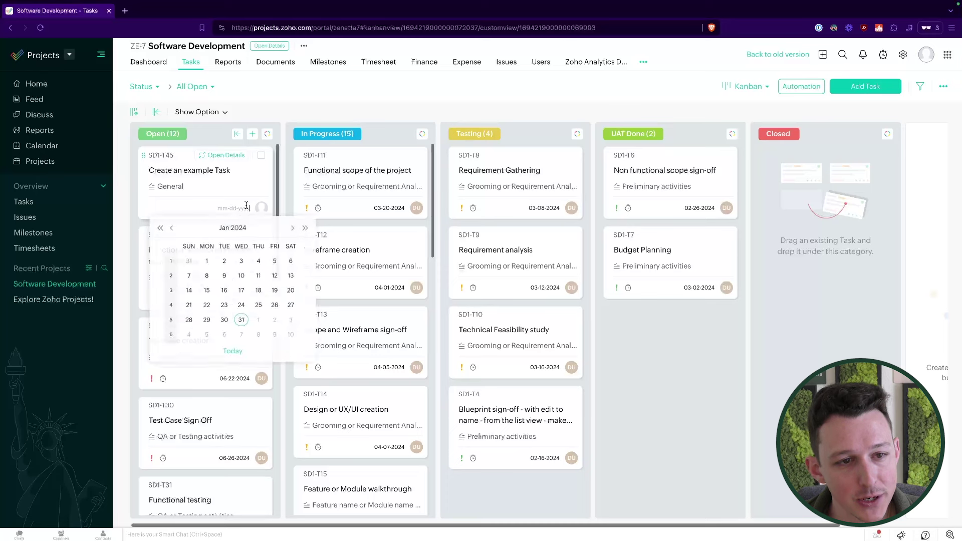
click(293, 229)
click(242, 323)
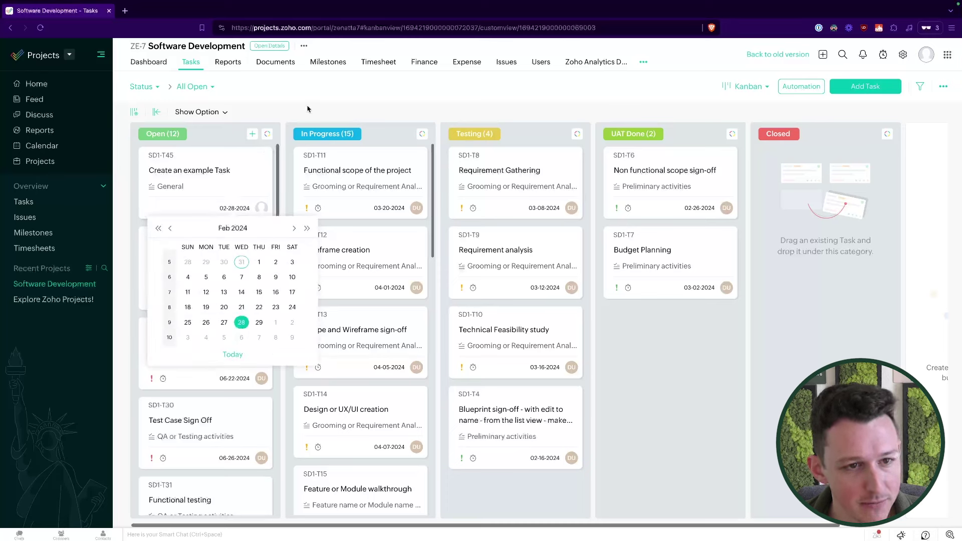
click(261, 208)
click(165, 294)
click(165, 311)
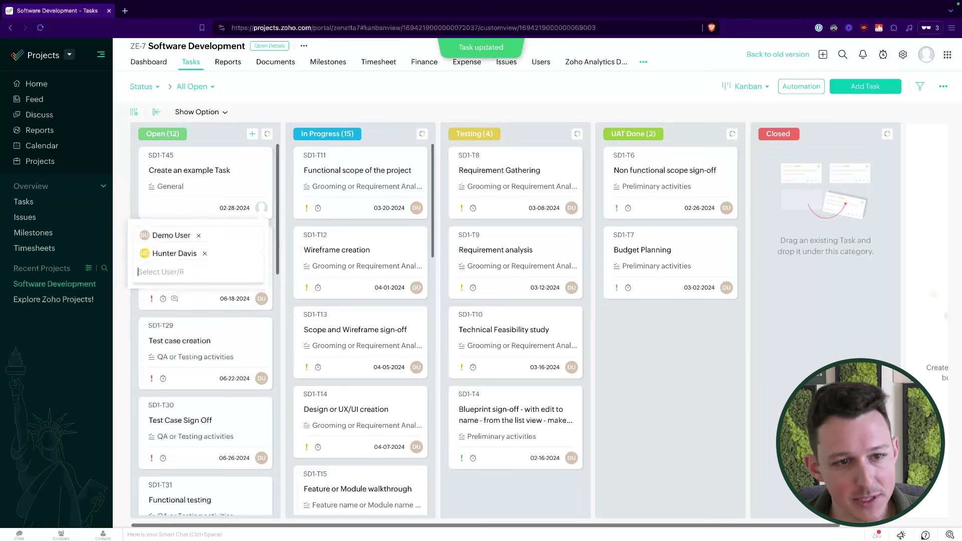
click(262, 209)
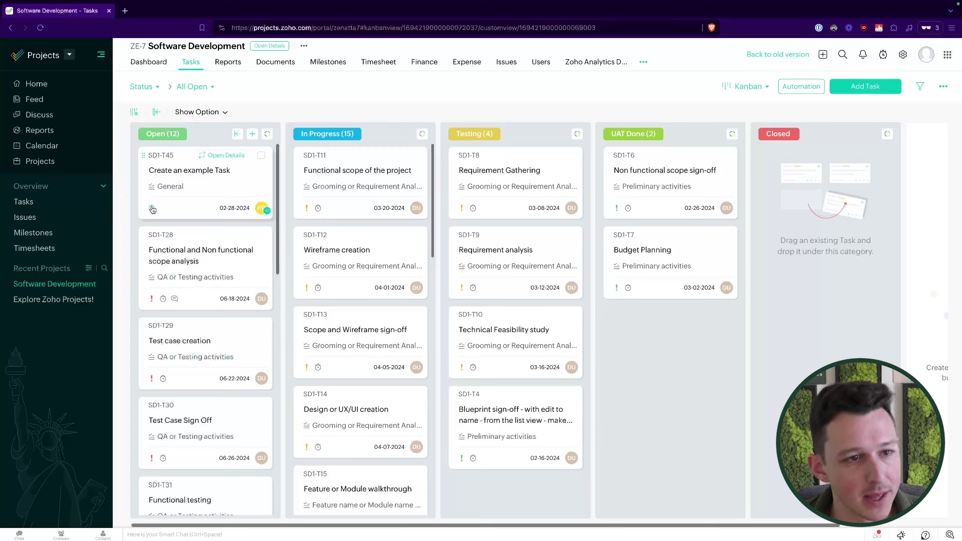
- Rename the example task as "Create an example Task - renamed" and view its full details
click(209, 169)
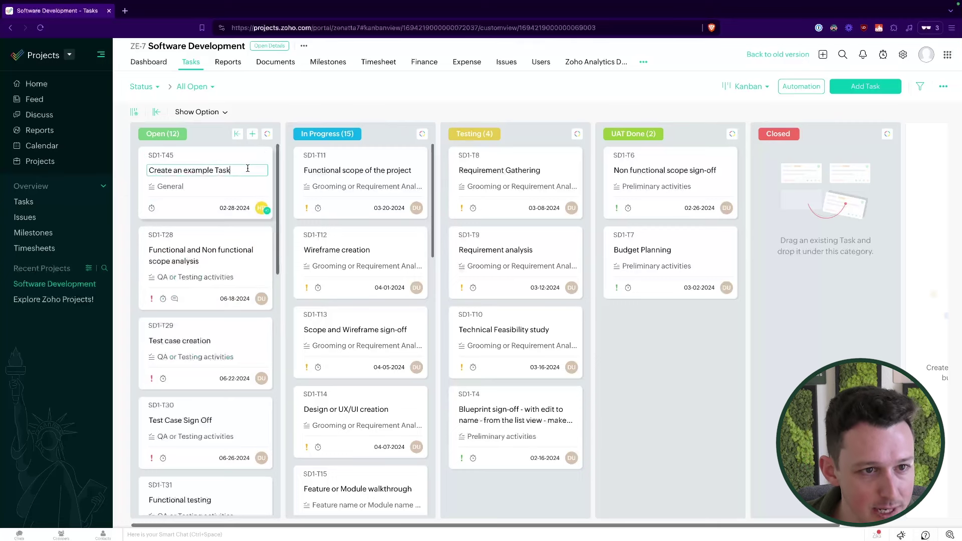
text(- renamed)
key(ctrl+a)
text(renamed)
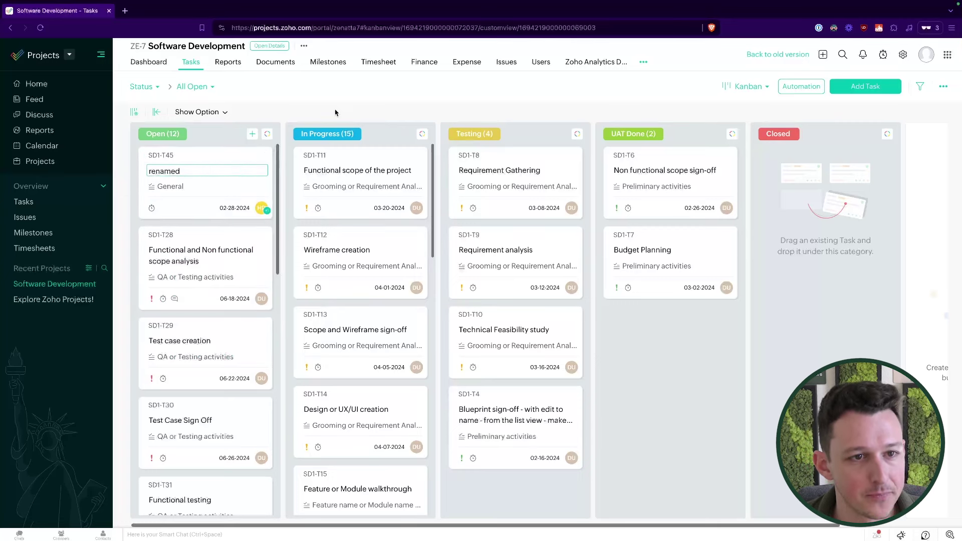
key(Return)
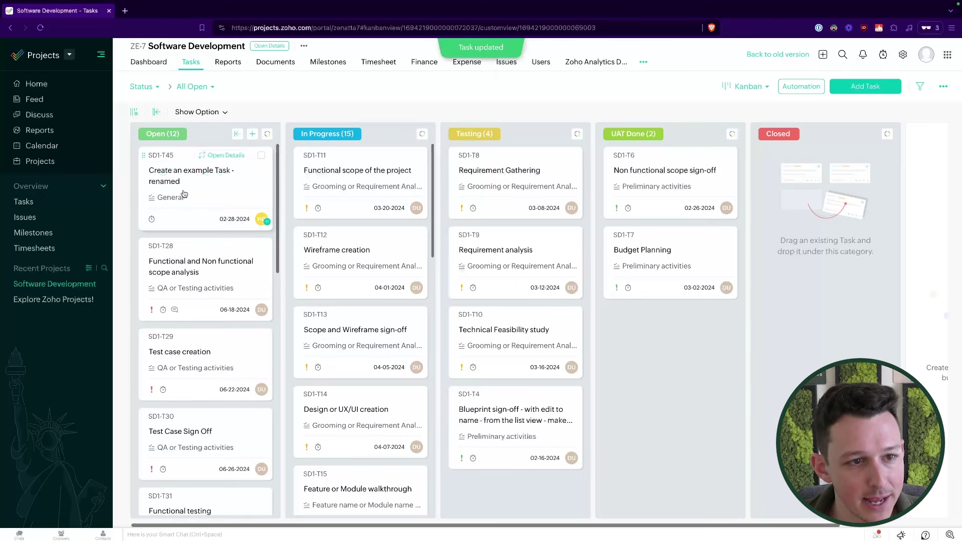
click(214, 157)
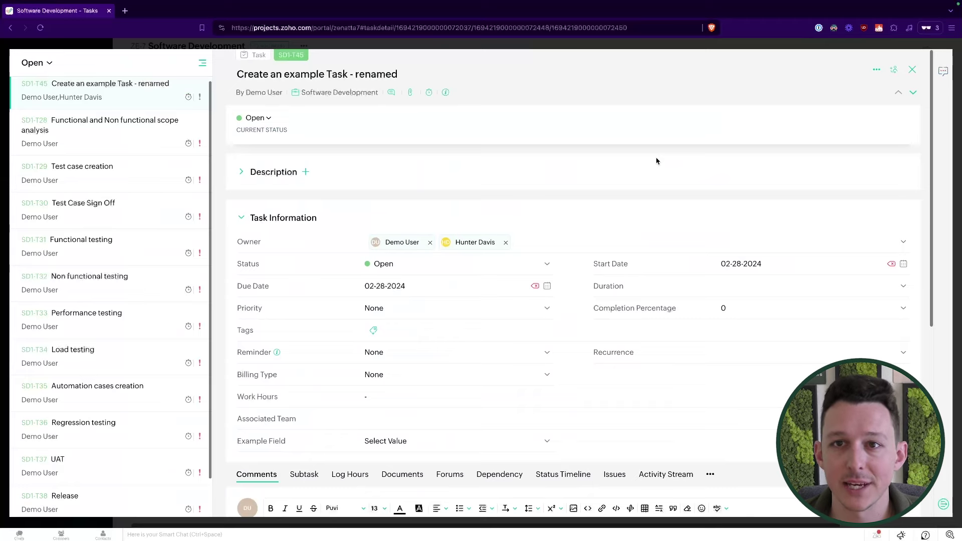
click(913, 70)
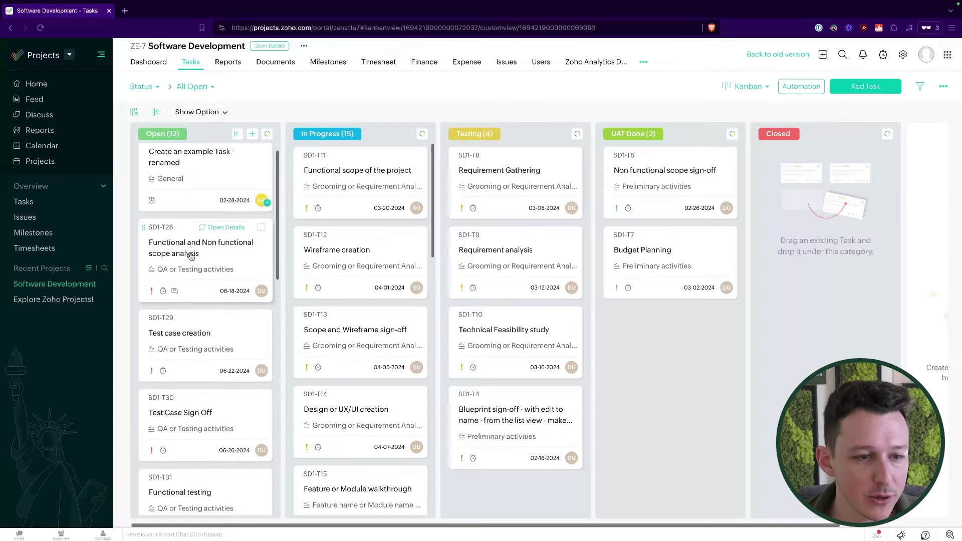
- Open the comments on the Functional and Non functional scope analysis card and add the comment "Leave a new comment"
scroll(200, 260, down, 1)
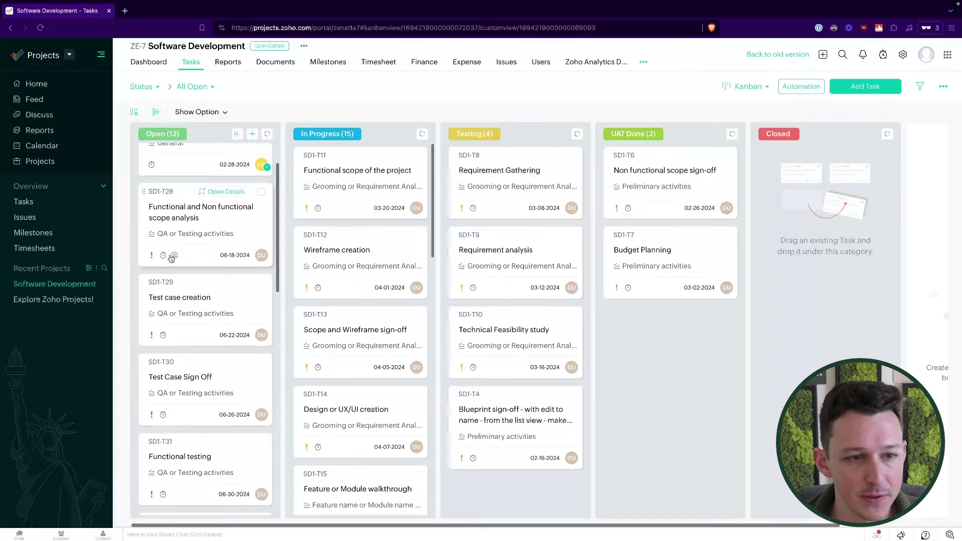
scroll(174, 258, down, 1)
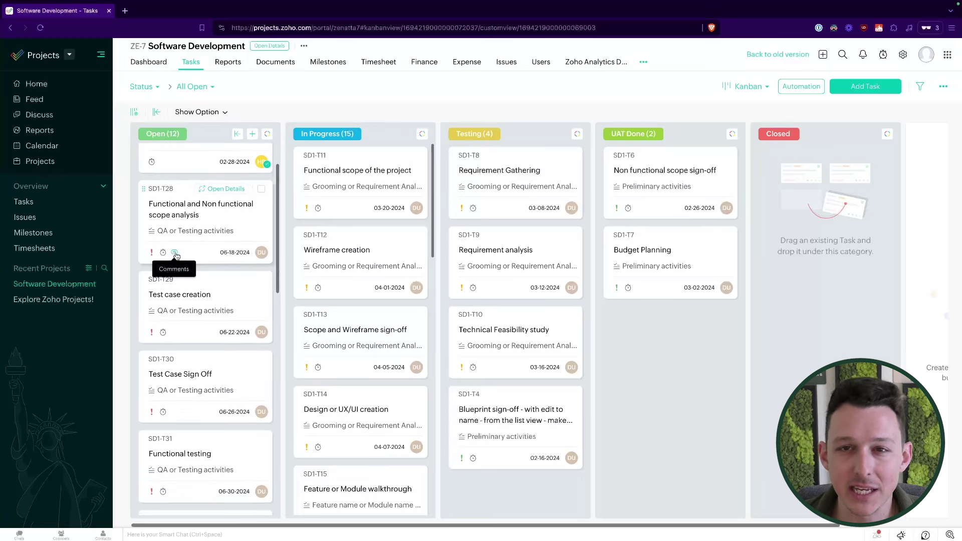
click(175, 254)
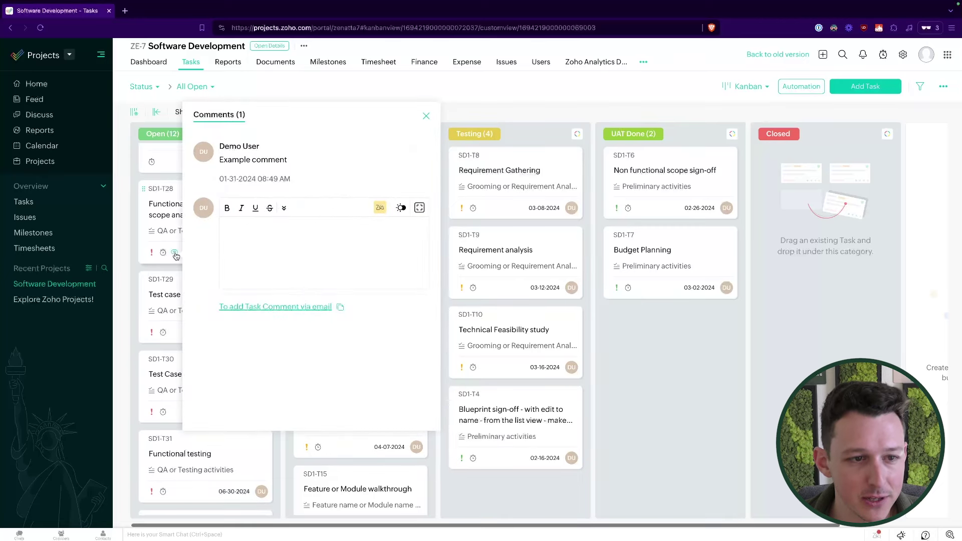
triple_click(234, 158)
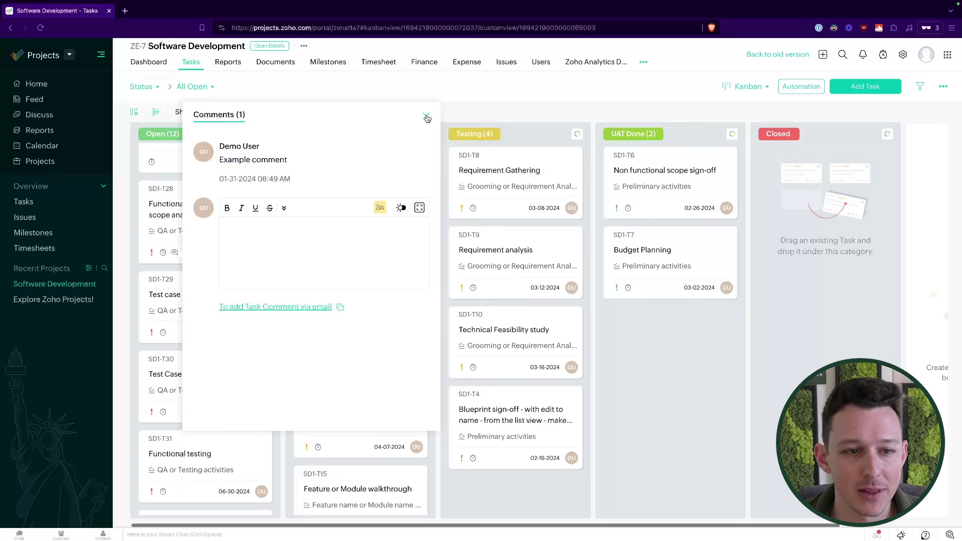
click(319, 244)
text(Leave a n)
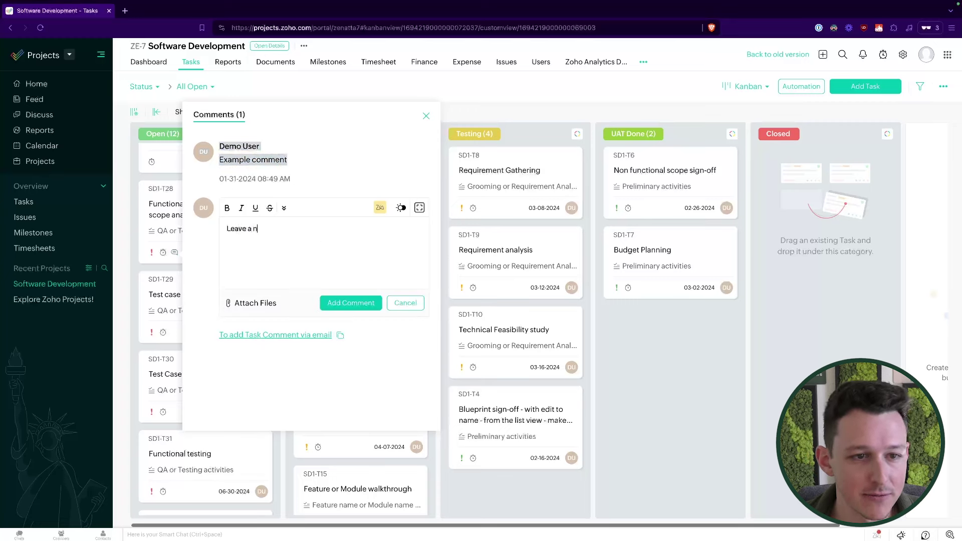
text(ew comment)
click(353, 302)
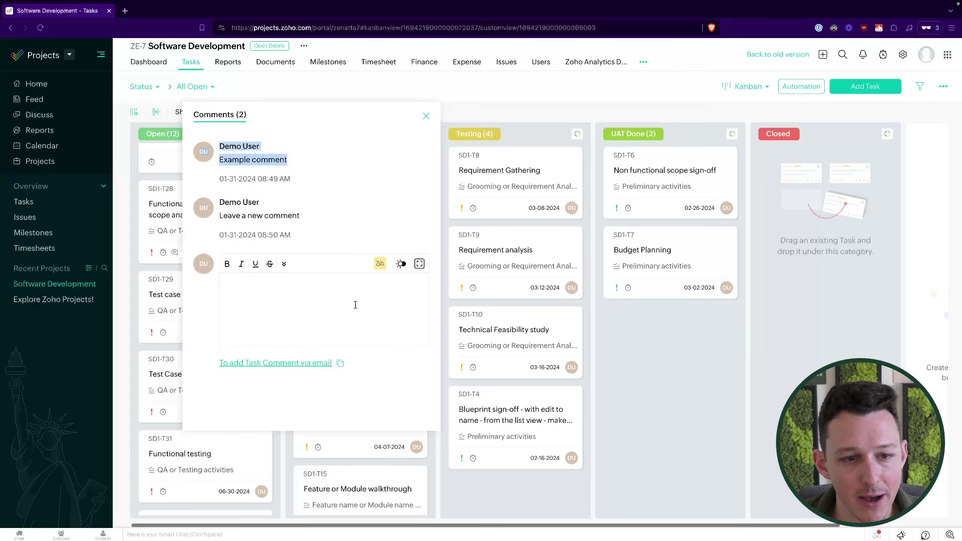
click(271, 285)
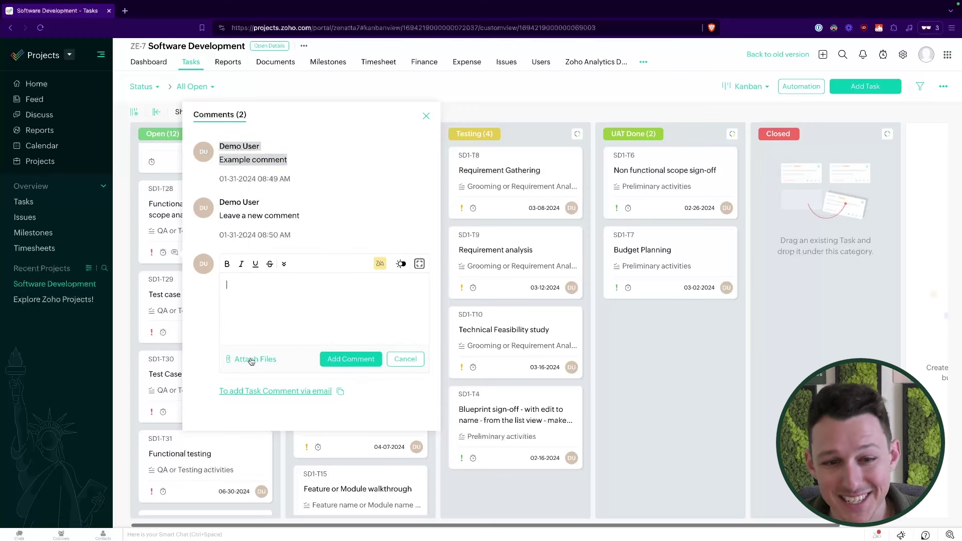
- Close the comments, move the Functional scope of the project card to Testing, and return it to In Progress directly below Wireframe creation
click(426, 117)
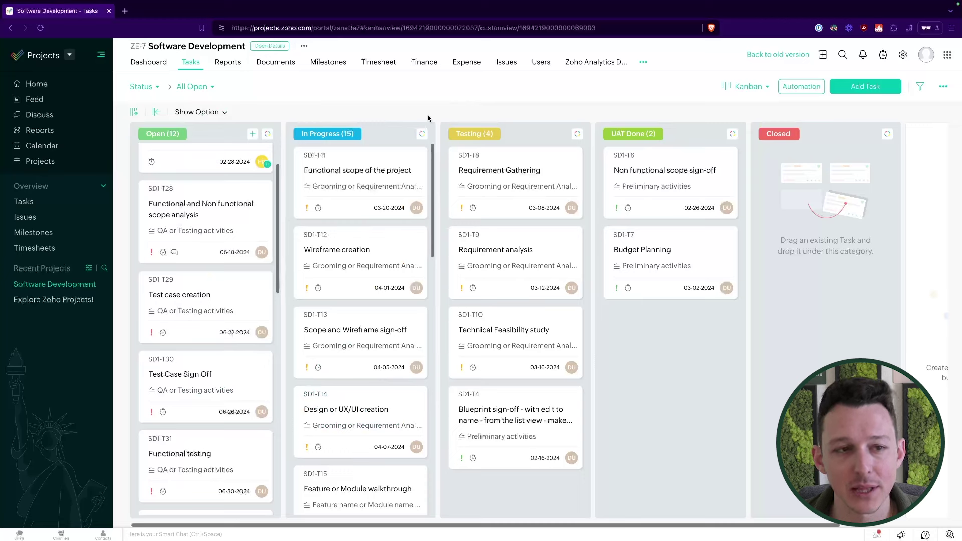
scroll(161, 301, up, 1)
scroll(166, 279, down, 2)
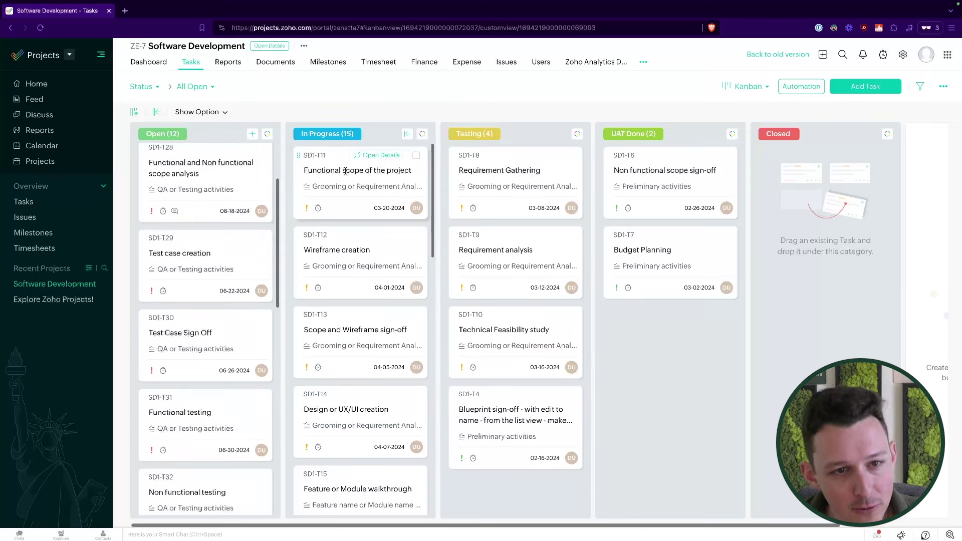
drag(331, 161, 534, 263)
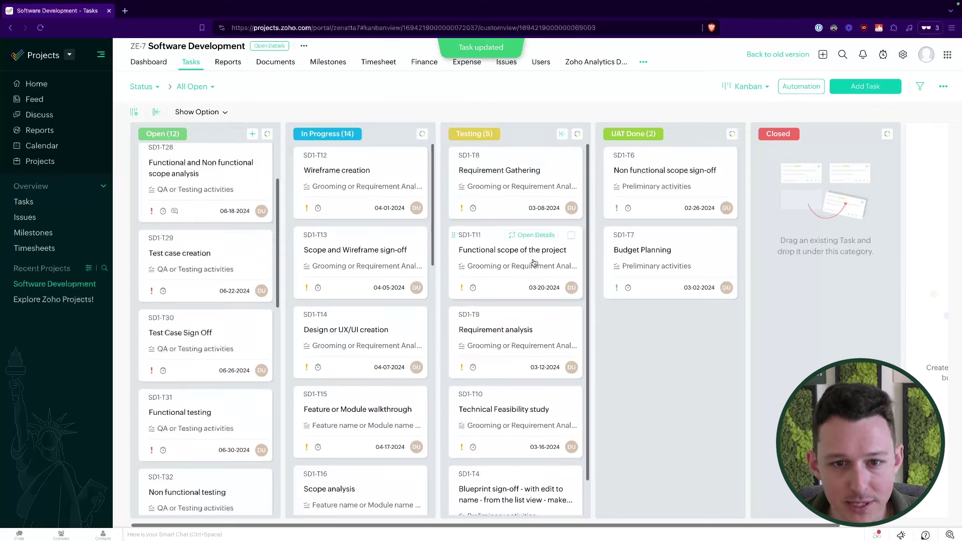
drag(496, 236, 325, 243)
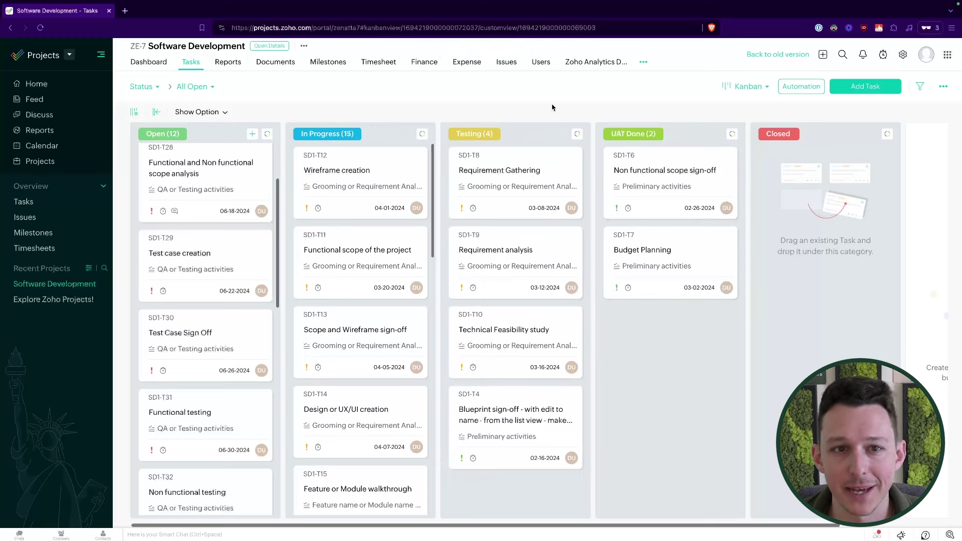
- View the context actions available for the "Create an example Task - renamed" card in the Open column and dismiss them
scroll(425, 224, down, 1)
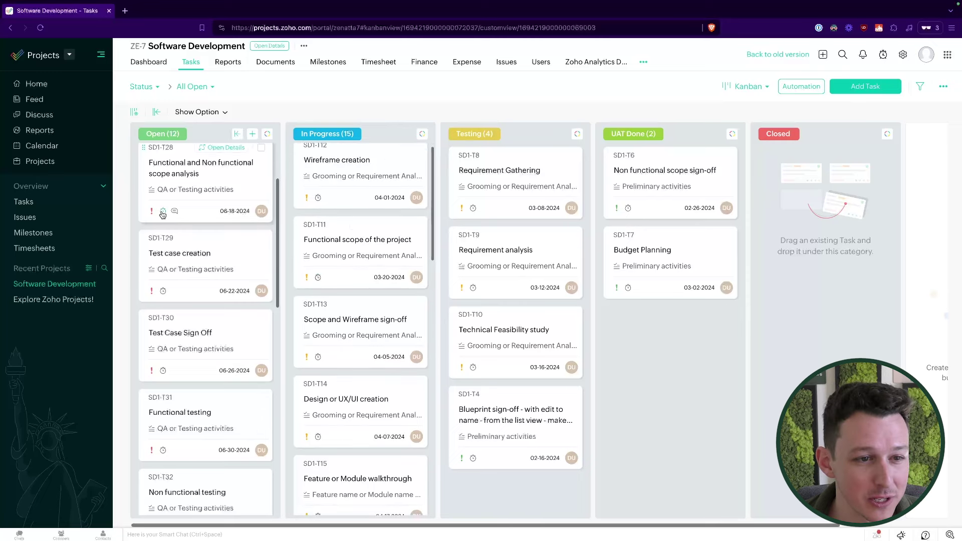
scroll(351, 220, up, 1)
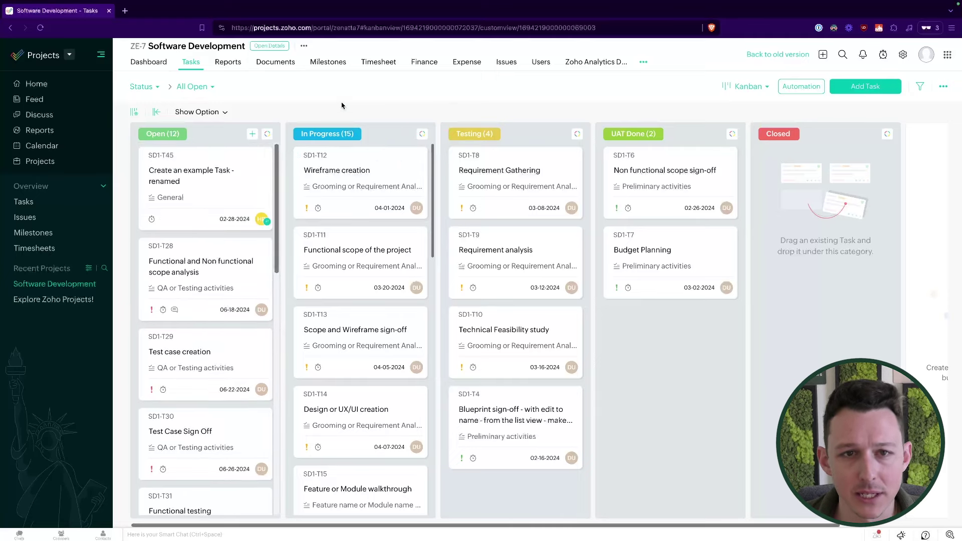
right_click(232, 185)
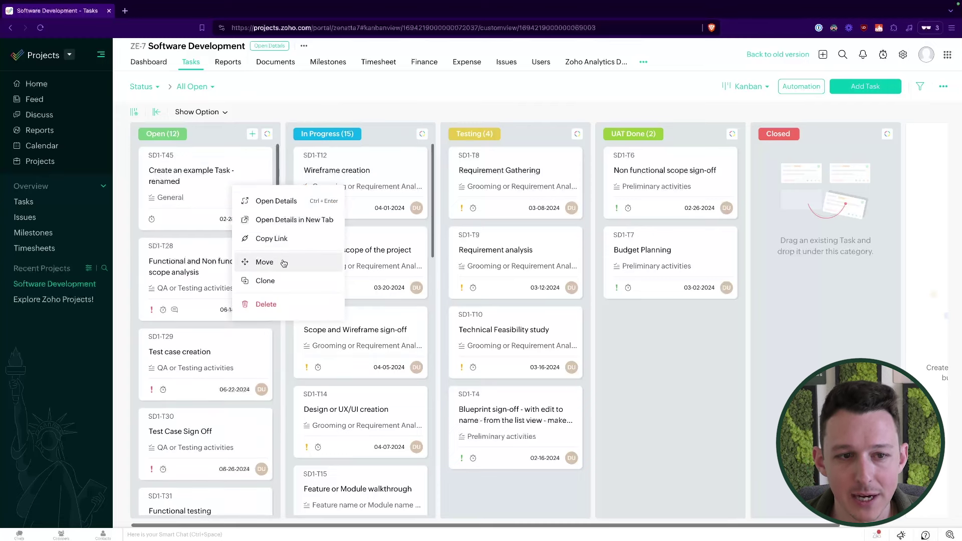
click(378, 105)
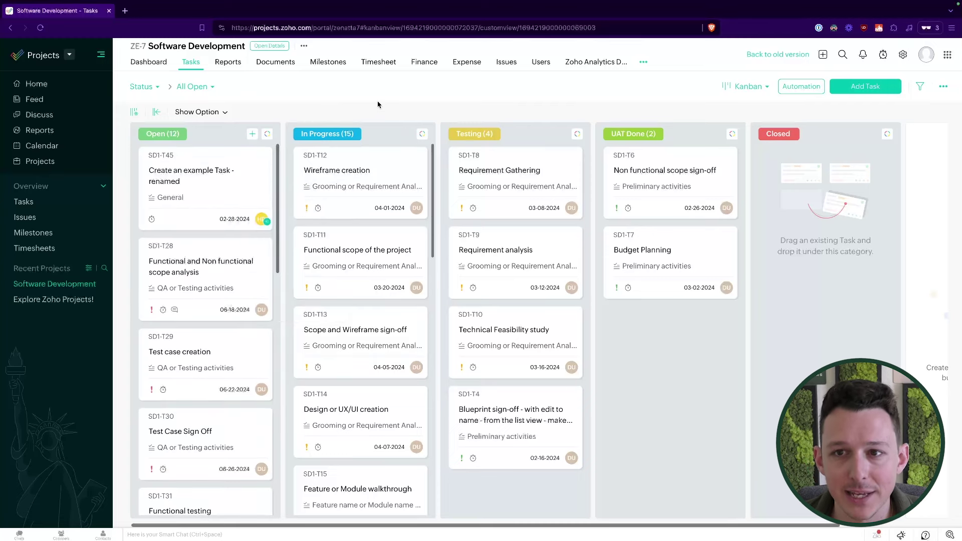